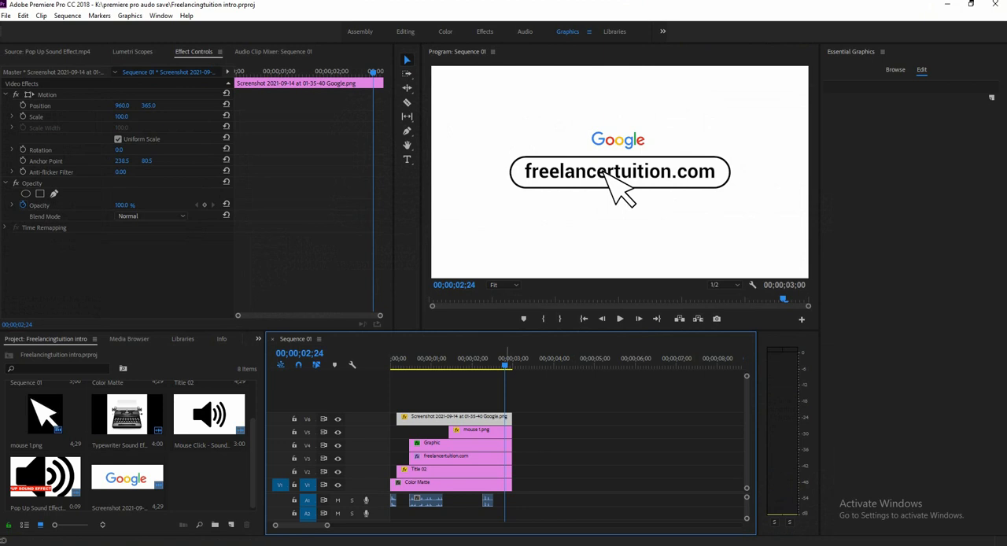
Play the finished intro sequence from the start to review the text typing and mouse pointer animation.
left_click_drag(506, 364, 475, 364)
key("Home")
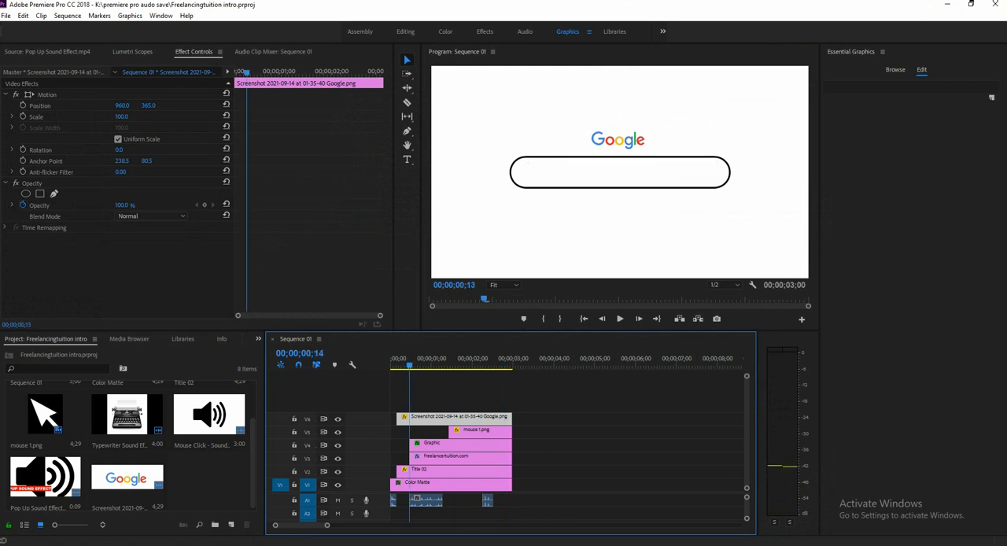
key("space")
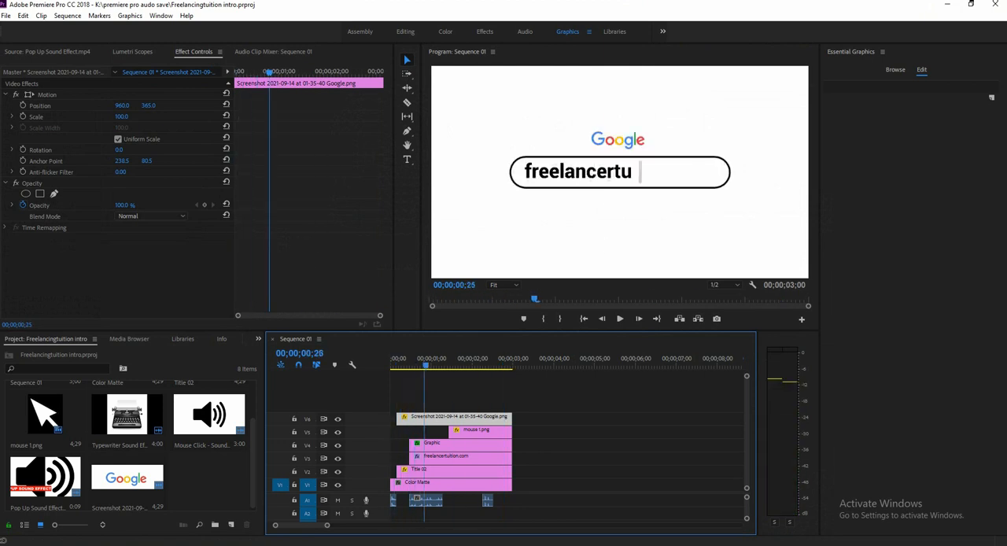
key("space")
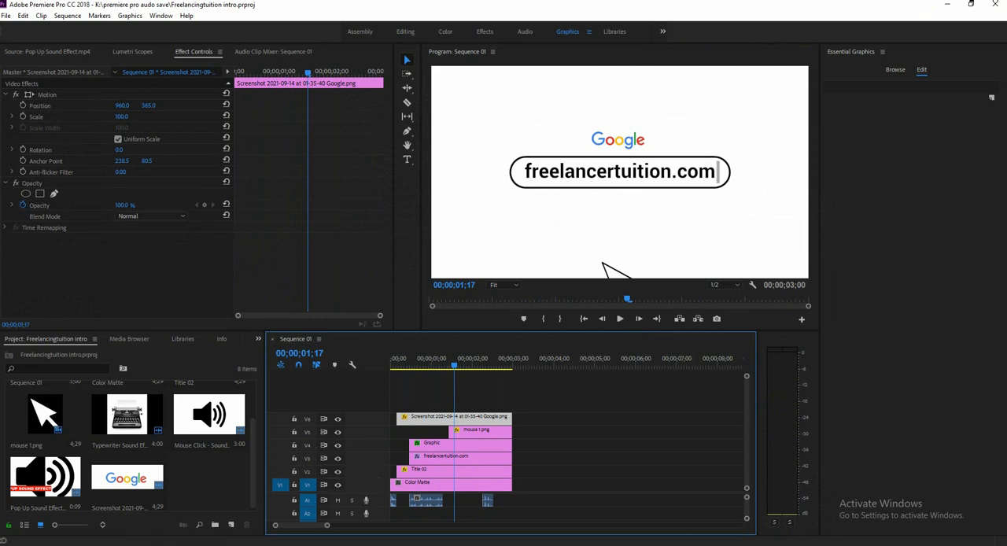
Create a new sequence with the DSLR 1080p30 preset, keeping the name Sequence 03.
left_click(231, 524)
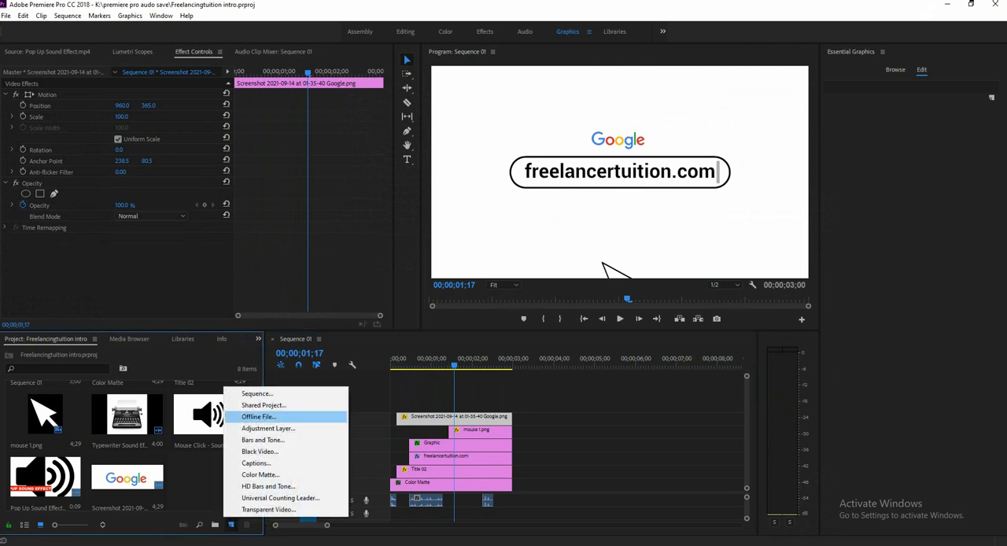
left_click(291, 391)
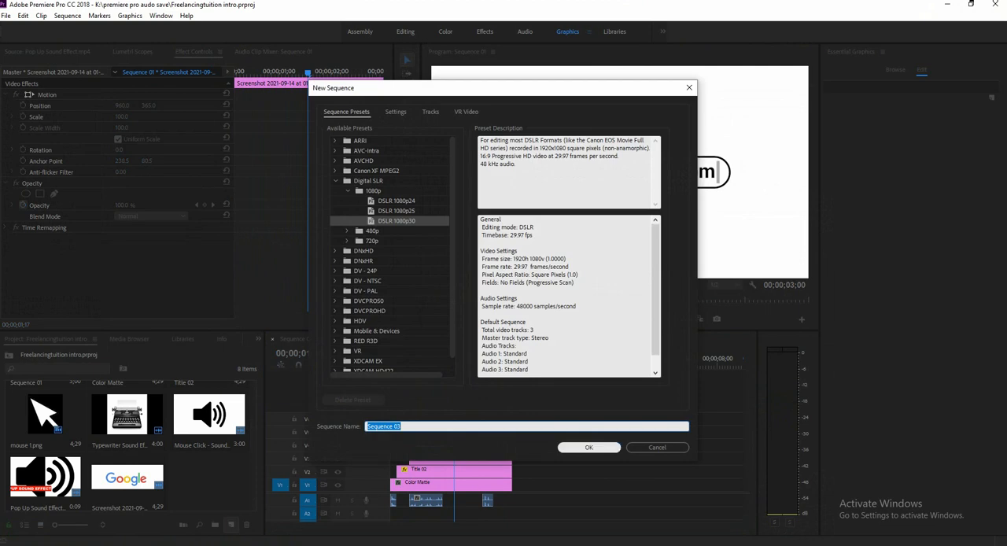
left_click(588, 446)
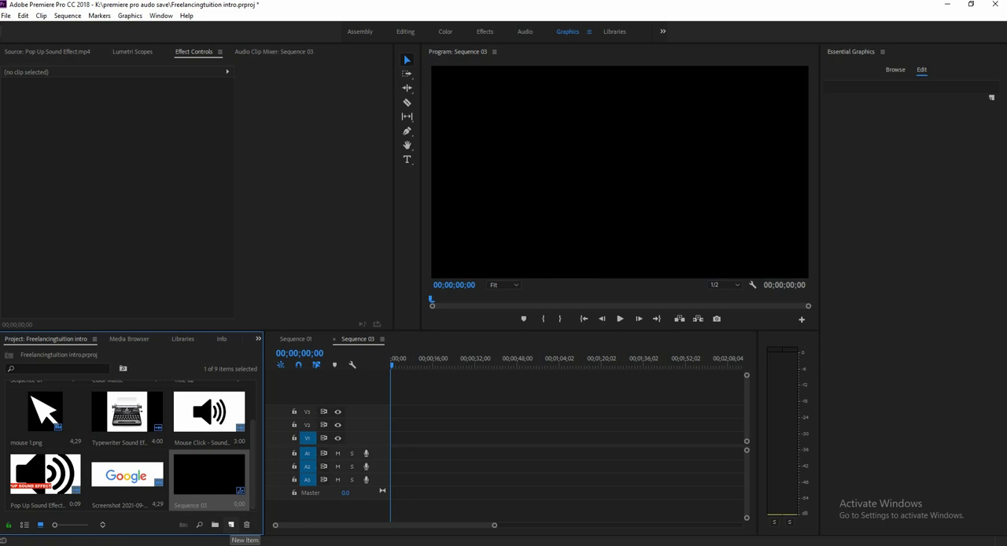
Create a 1920 x 1080 white (FFFFFF) color matte named "backgound".
left_click(230, 523)
left_click(261, 474)
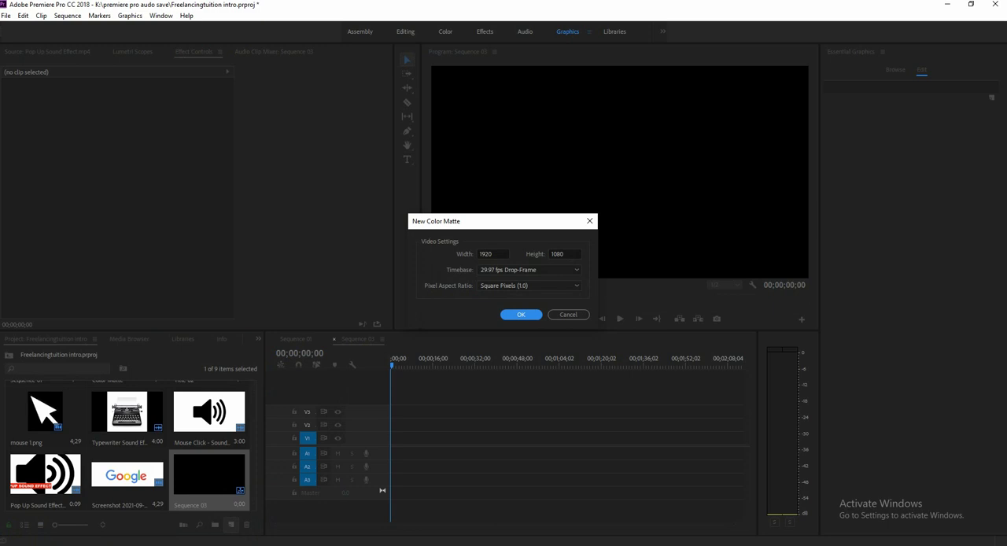
key("Return")
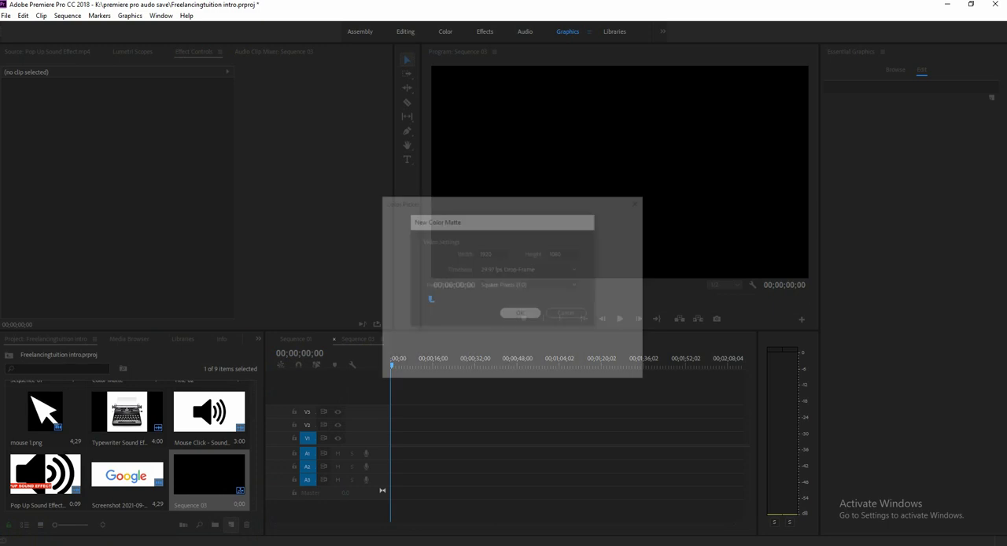
left_click(387, 360)
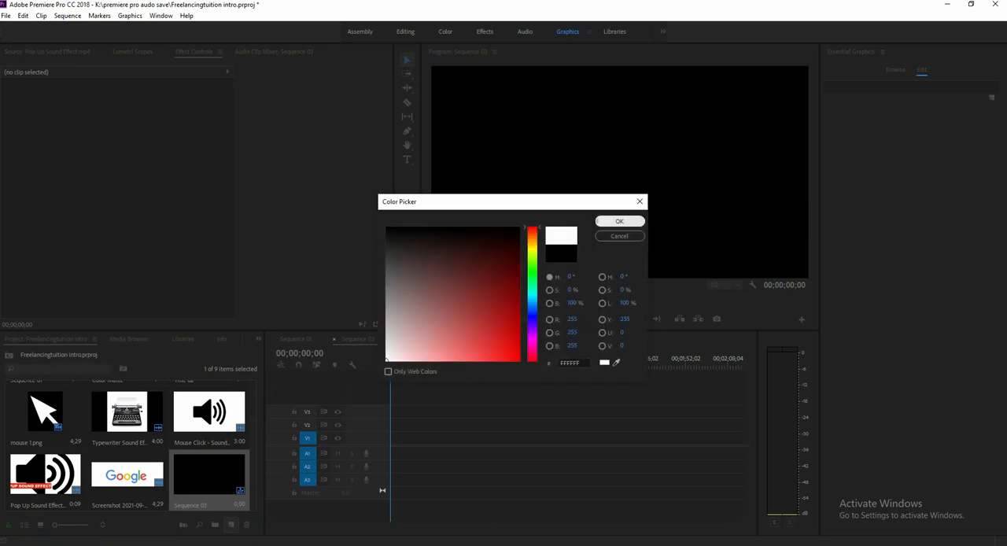
left_click(619, 222)
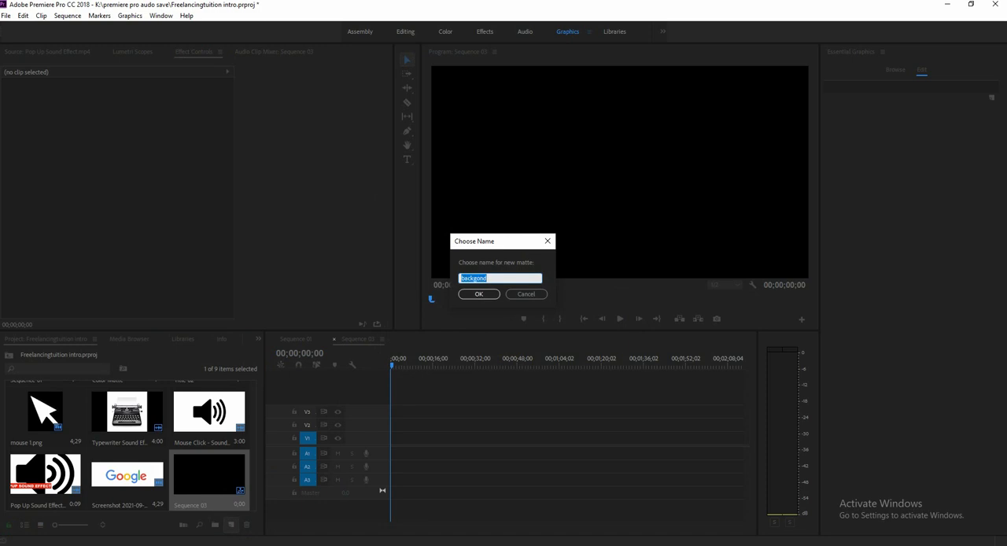
type("backgound")
key("Return")
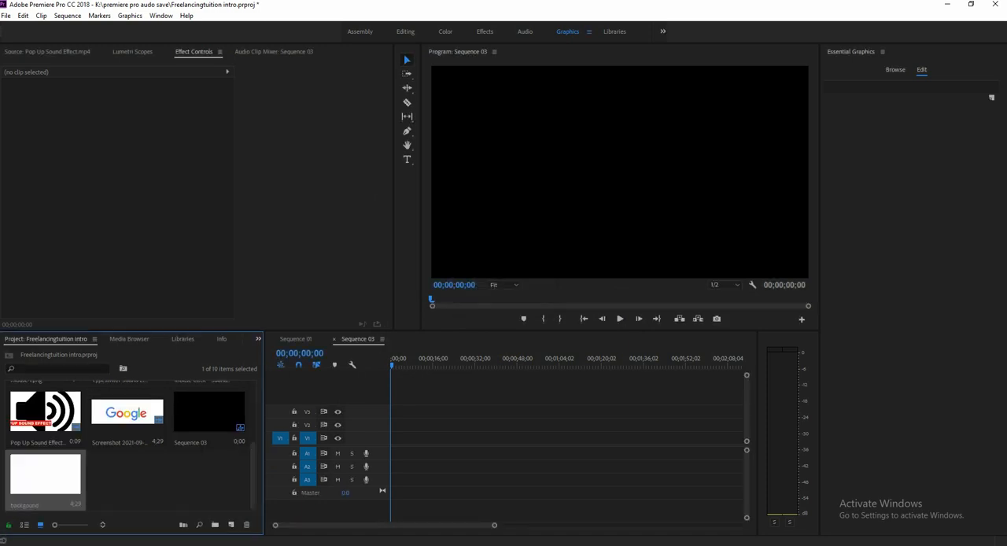
Place the white matte on video track V1 at the start of the new sequence and select its clip.
left_click_drag(46, 474, 396, 438)
key("equal")
key("equal")
key("equal")
key("equal")
key("equal")
key("equal")
key("equal")
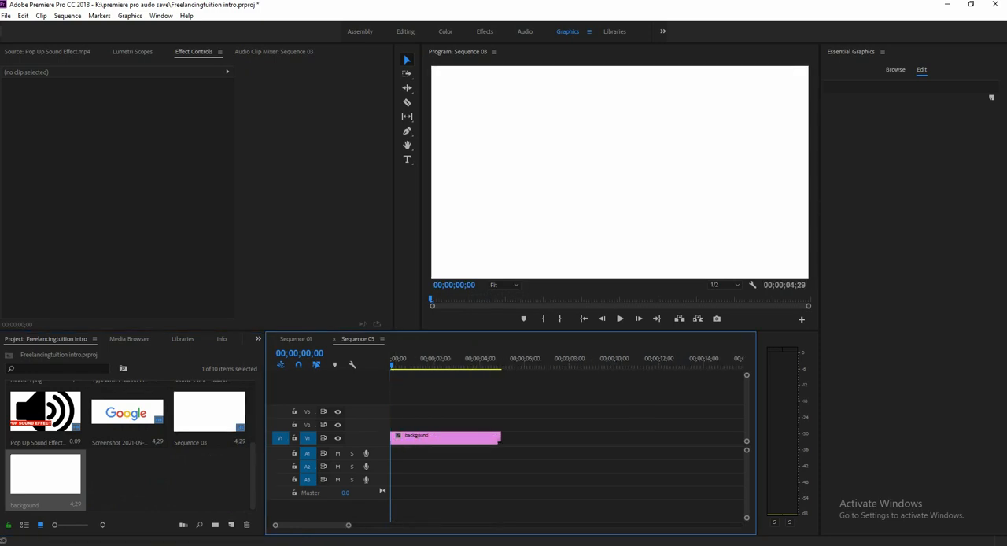
left_click(522, 438)
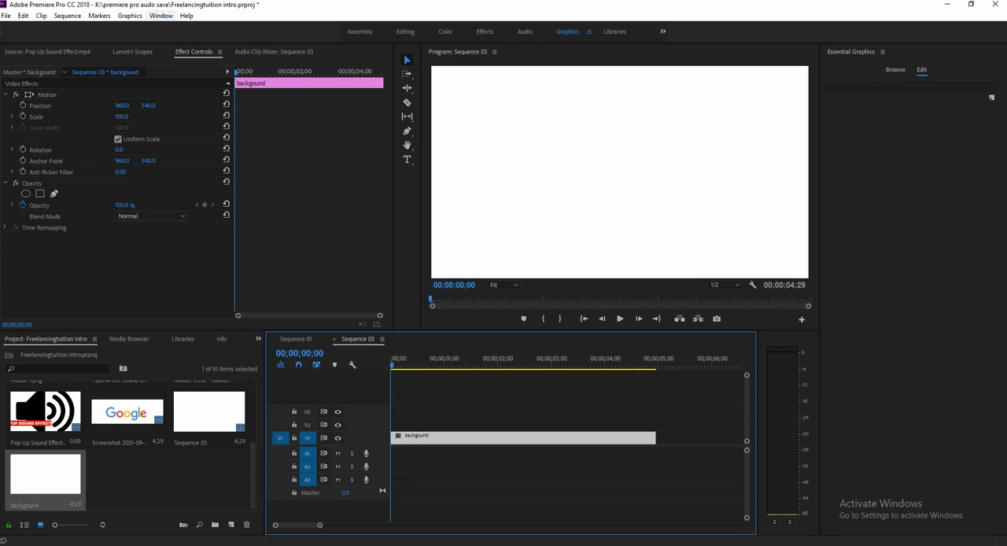
left_click(23, 15)
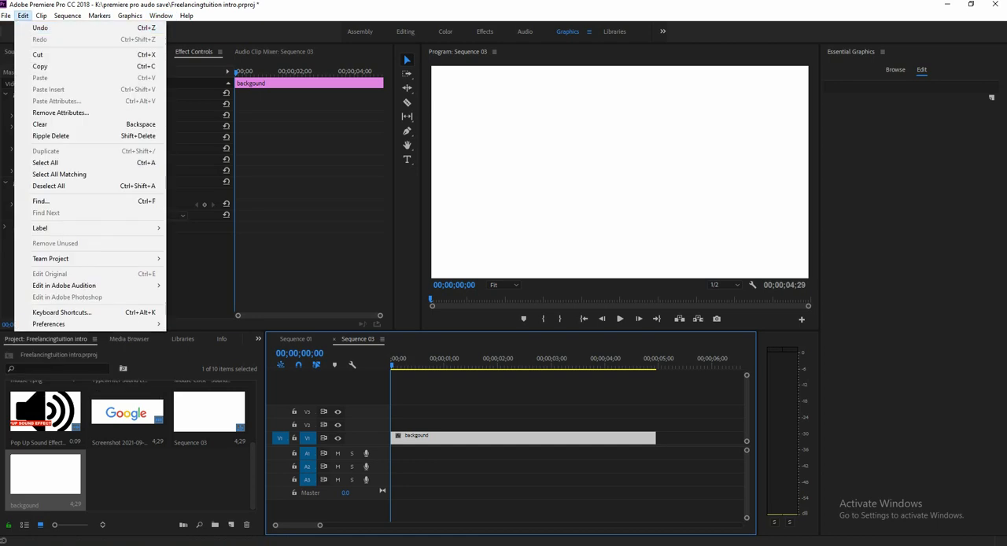
mouse_move(7, 16)
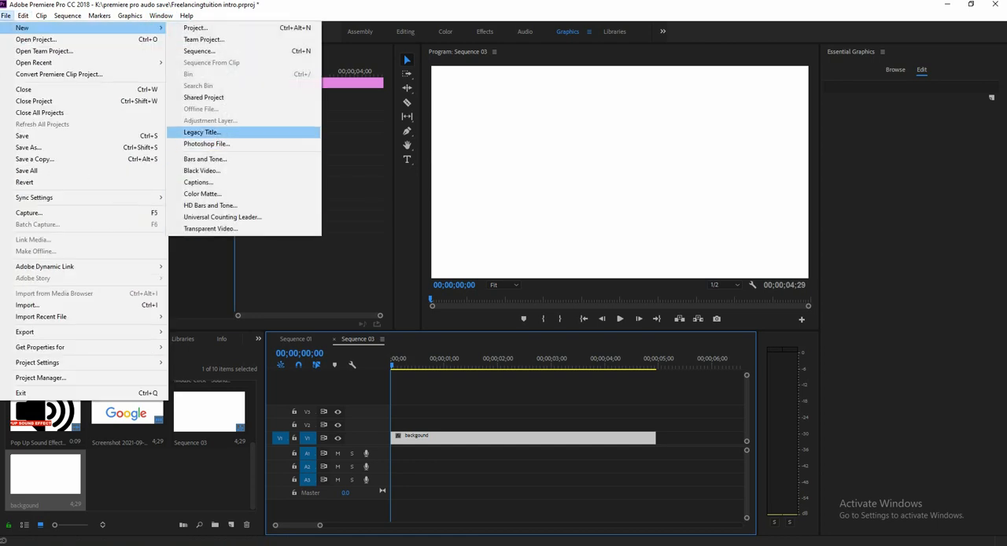
key("Escape")
key("Escape")
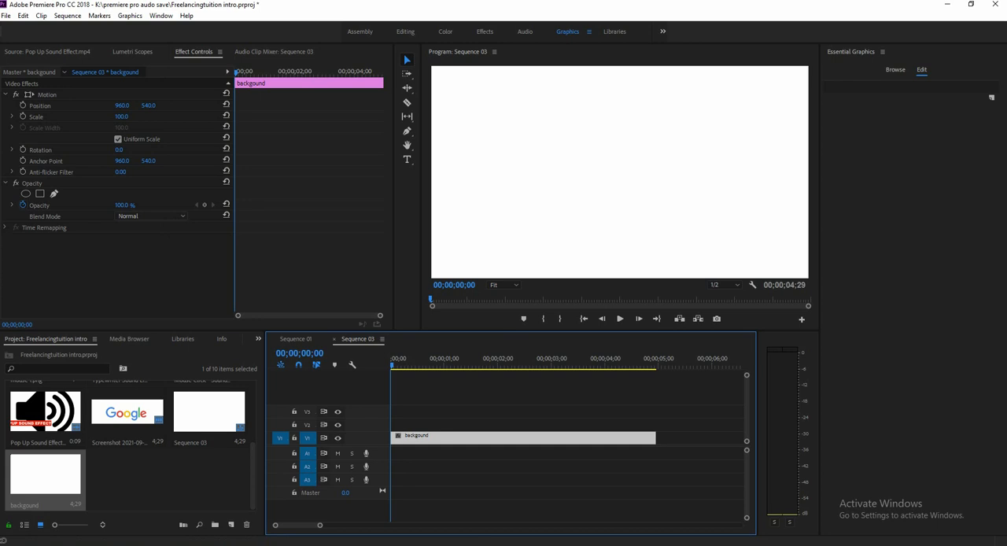
Show Essential Graphics and add a new text layer above the white background.
left_click(161, 16)
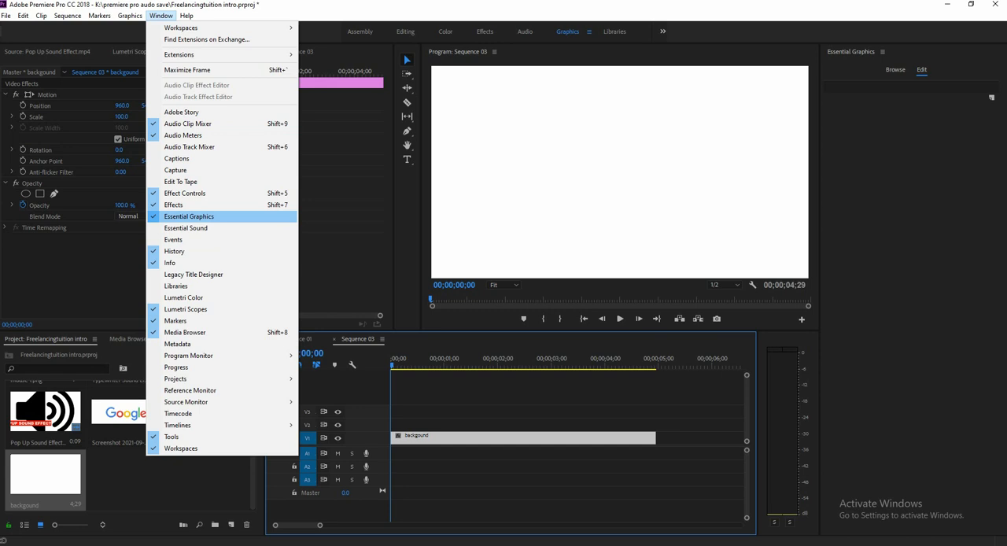
key("Return")
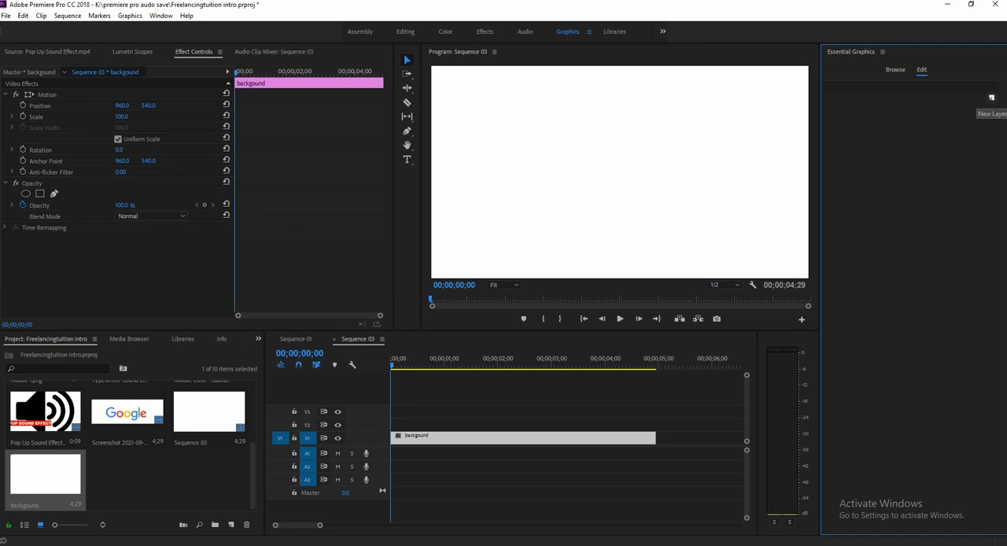
left_click(990, 97)
left_click(940, 111)
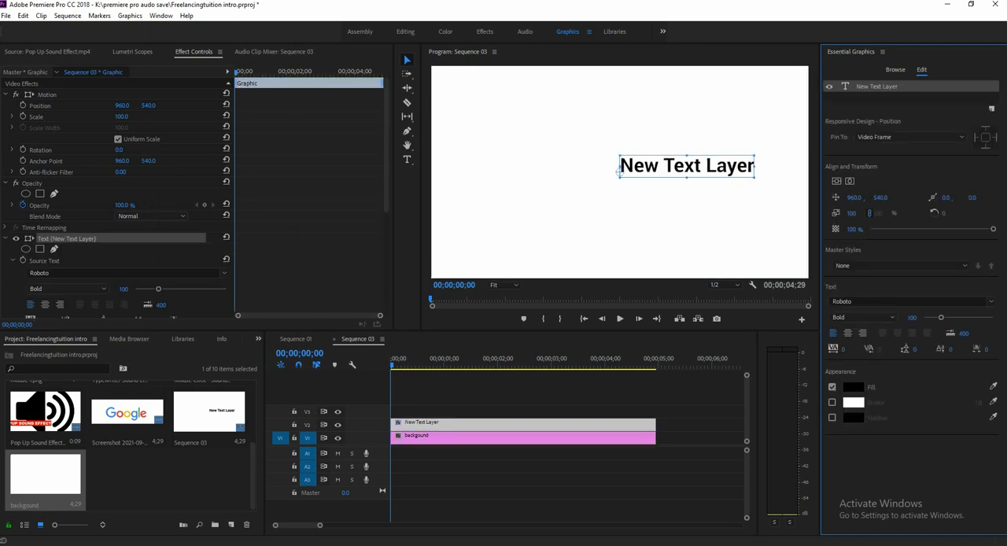
double_click(658, 166)
left_click(658, 166)
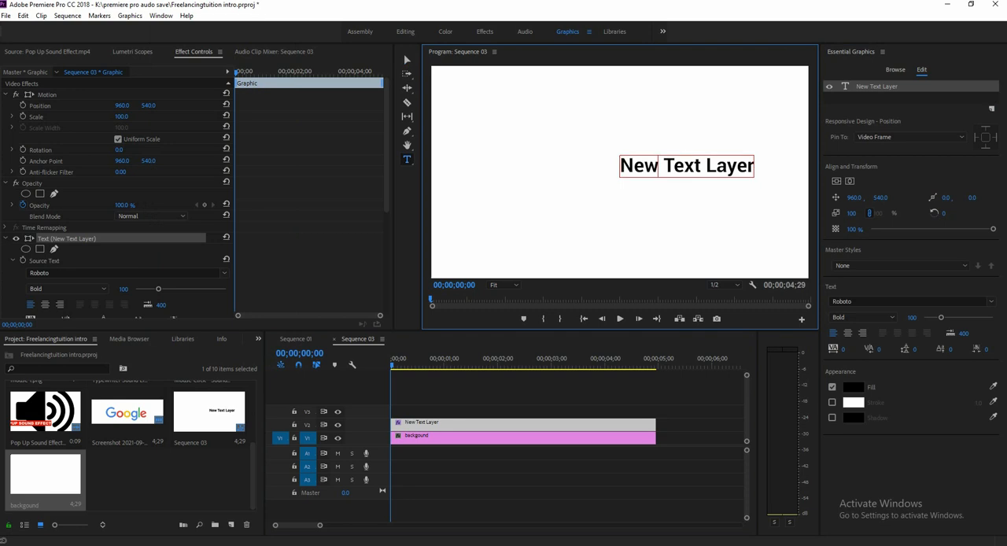
key("ctrl+a")
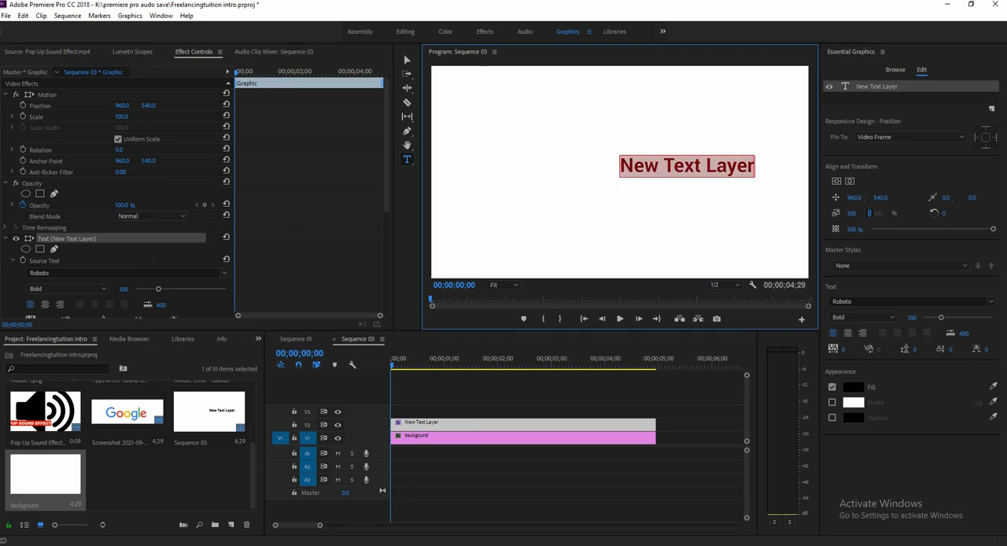
type("https://freelancertuition.com/")
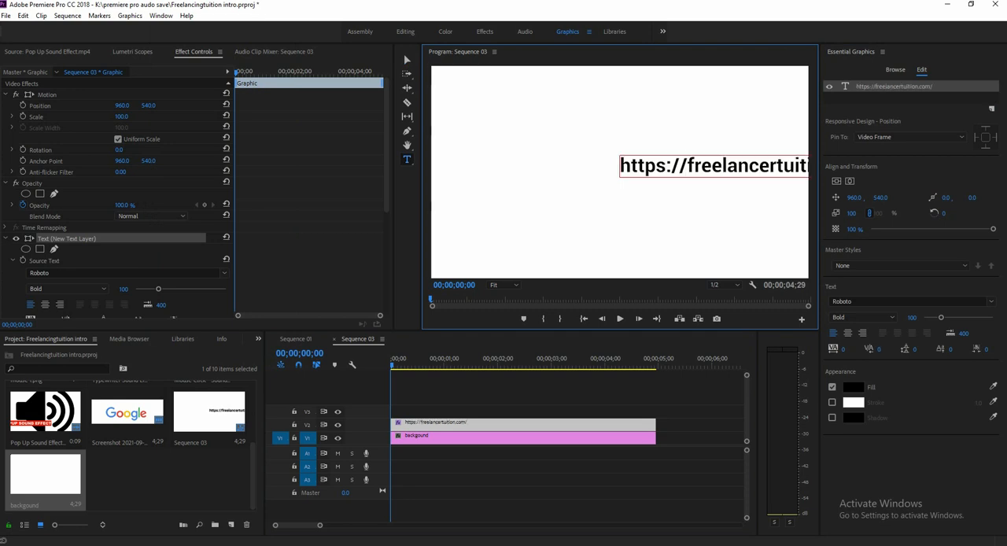
left_click_drag(688, 166, 620, 166)
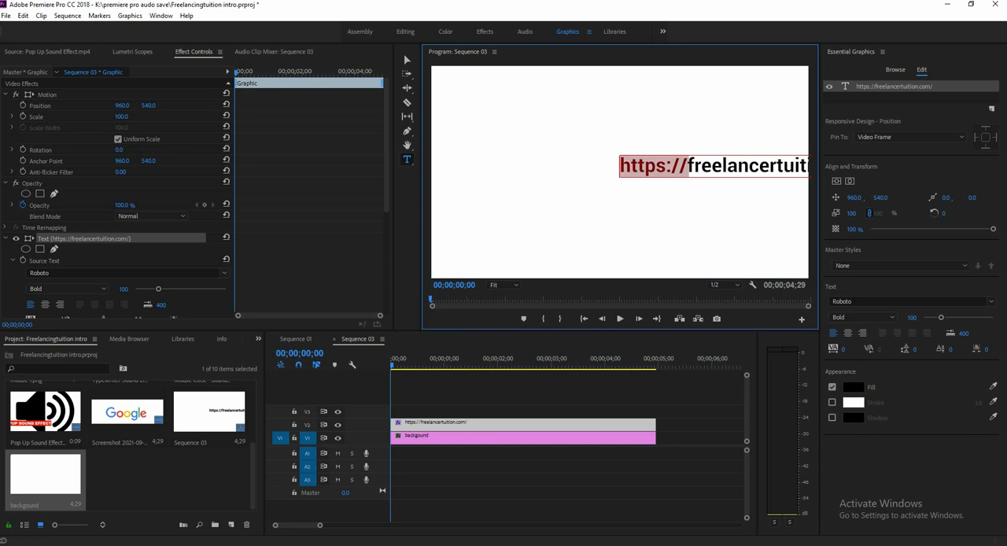
key("BackSpace")
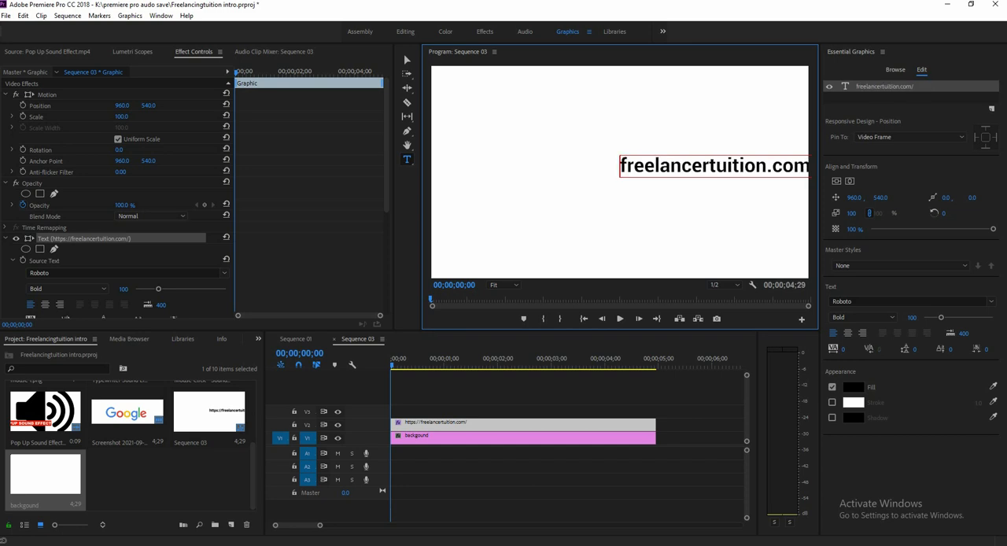
Keep the Roboto font for the website text and center it vertically and horizontally in the frame.
left_click(225, 272)
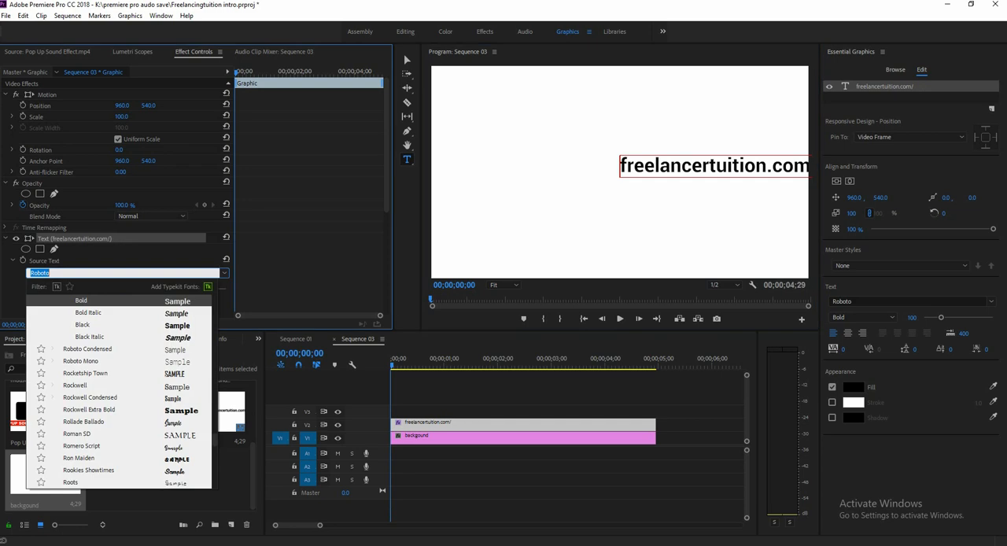
left_click(50, 273)
left_click(836, 180)
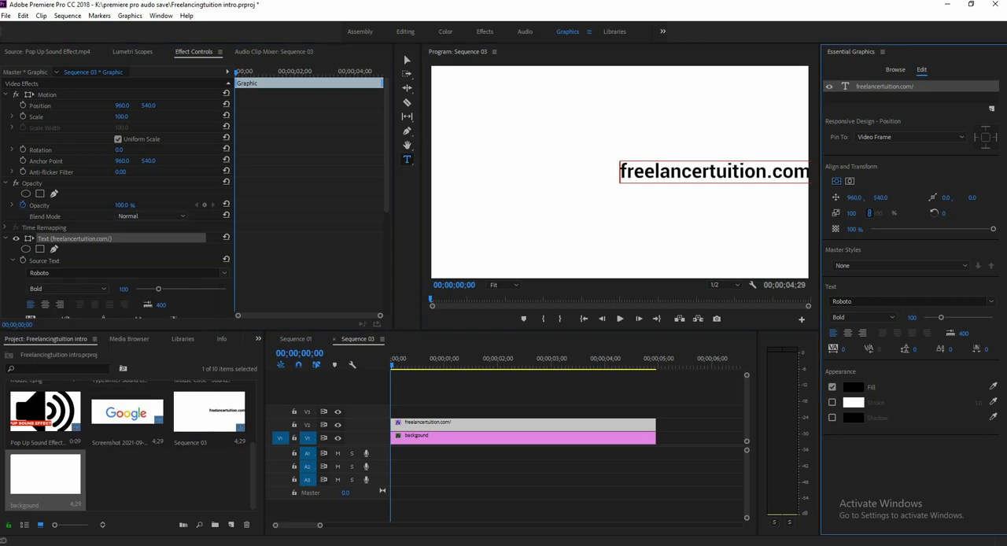
left_click(850, 181)
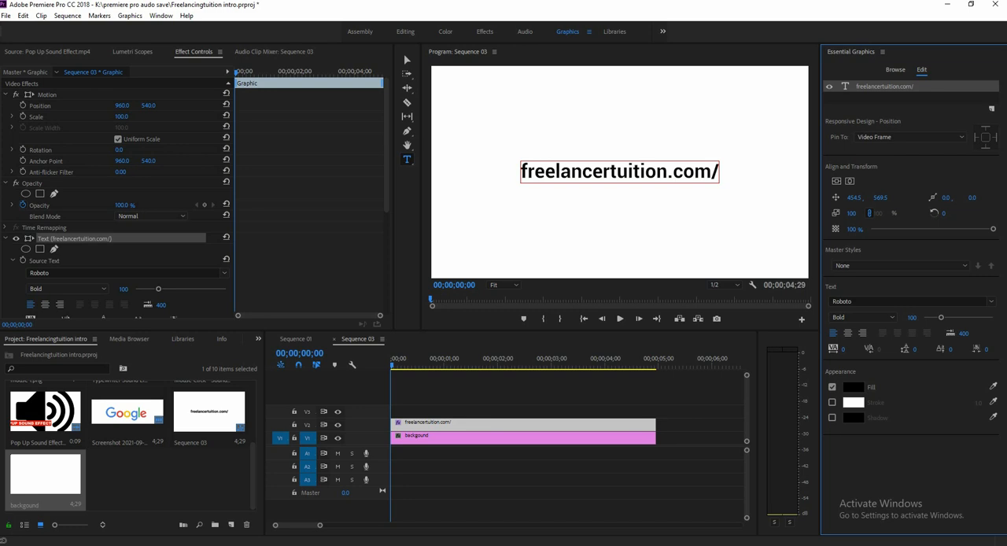
Delete the trailing slash from the website text and center the text in the frame again.
left_click_drag(719, 173, 711, 173)
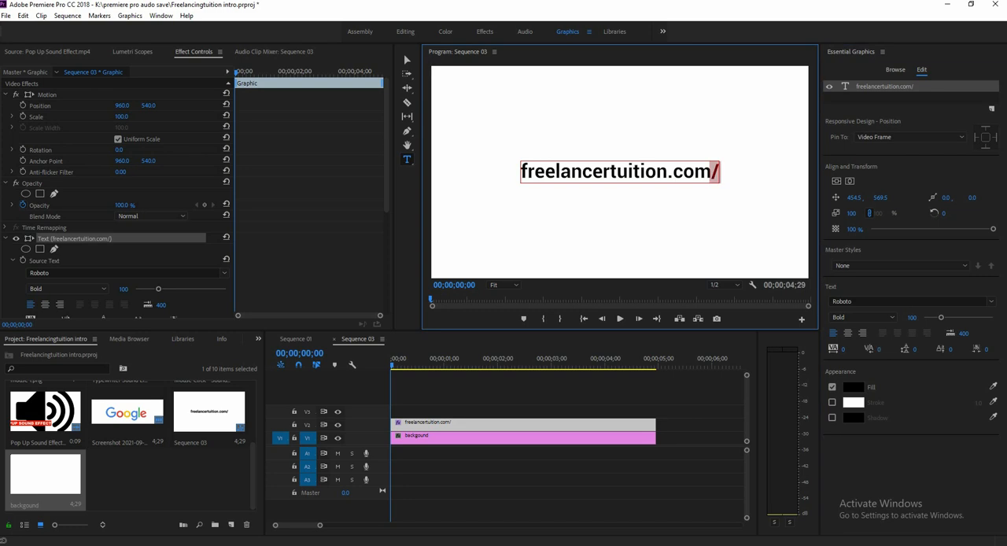
key("BackSpace")
left_click(836, 180)
left_click(849, 180)
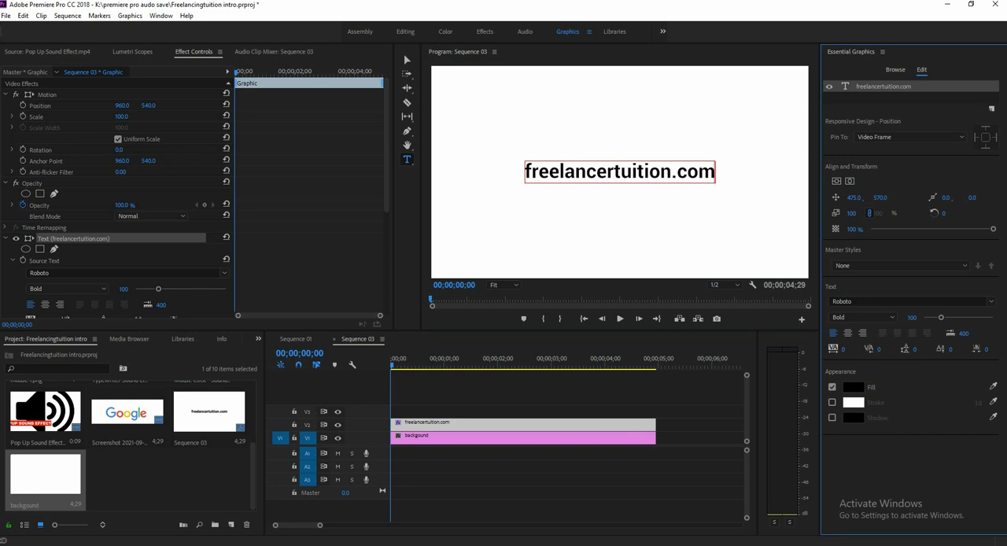
Move the text's anchor point from its lower-left corner to the middle of the text, at about 482.7, -24.1.
left_click(406, 59)
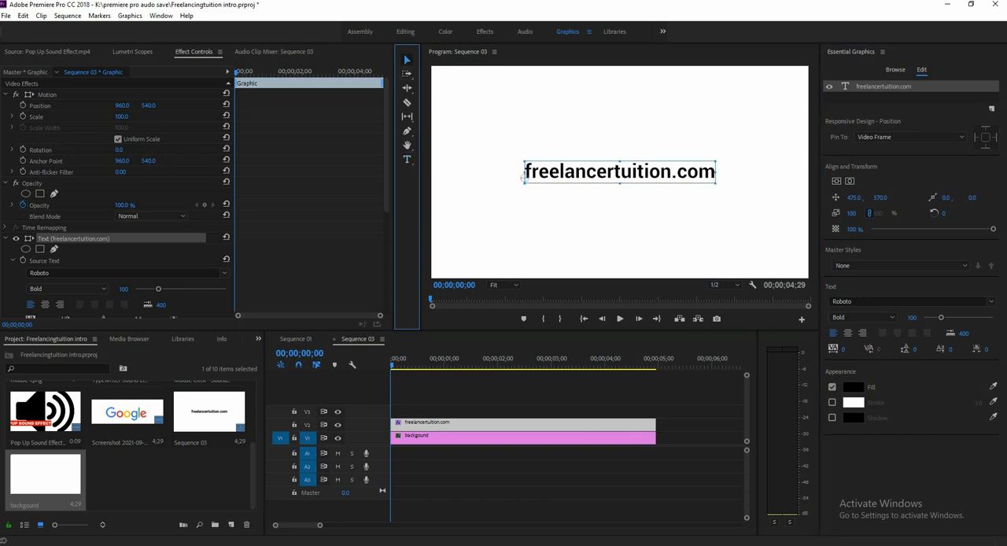
left_click(523, 178)
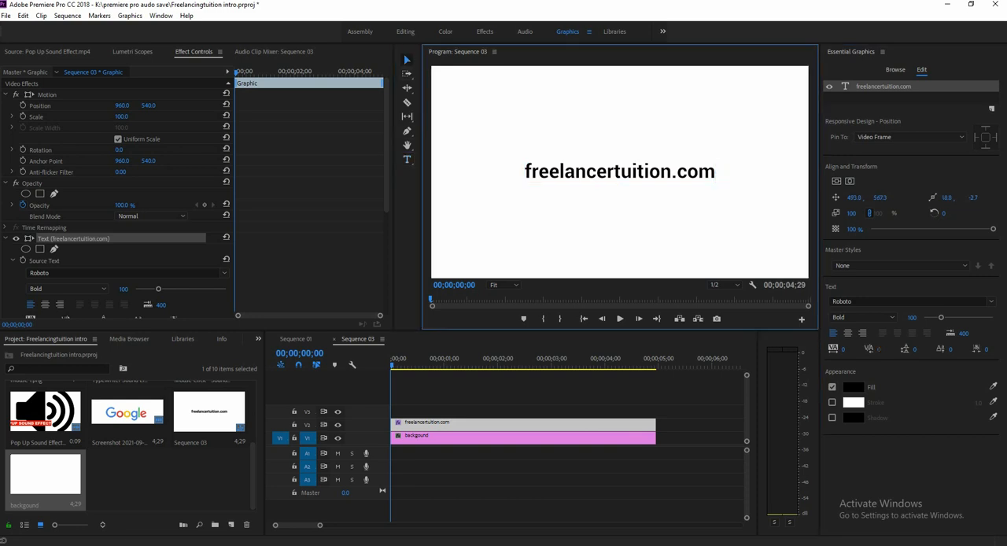
left_click(593, 176)
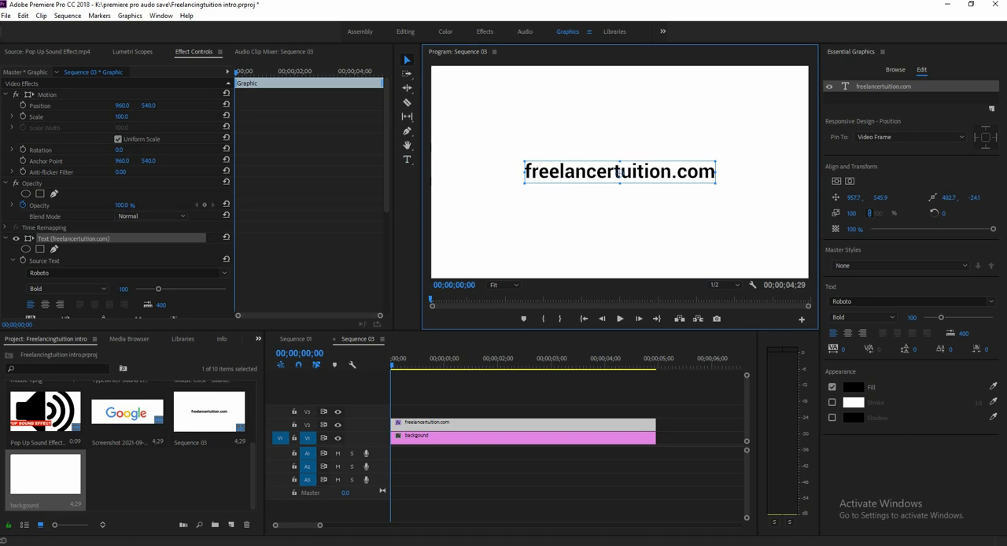
Find the Crop video effect and apply it to the freelancertuition.com text clip.
left_click(258, 339)
left_click(273, 397)
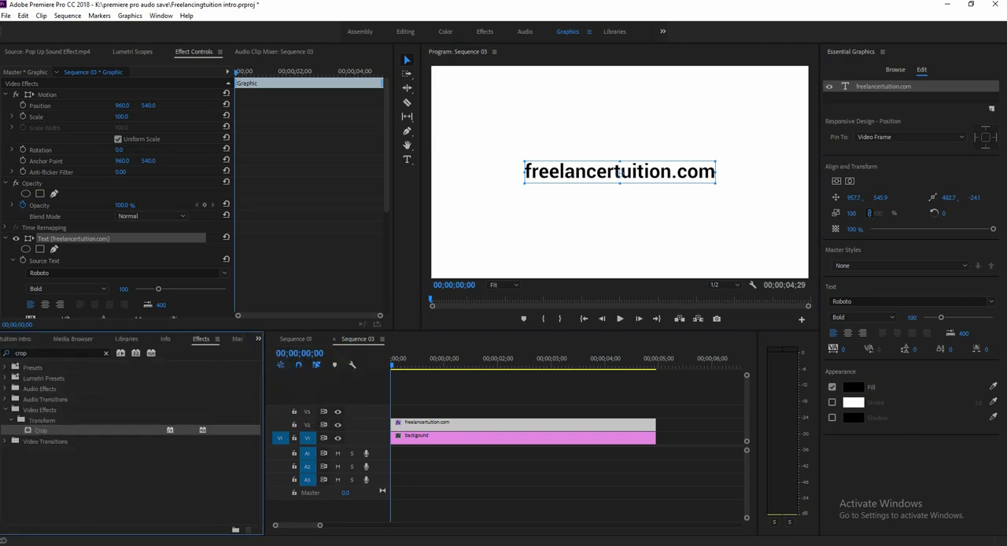
left_click(41, 353)
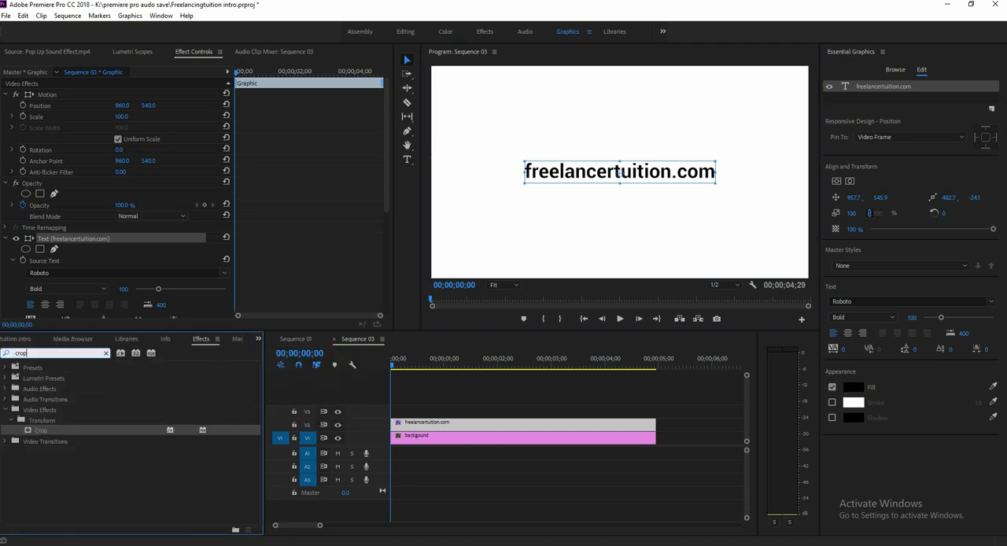
key("ctrl+a")
left_click(161, 16)
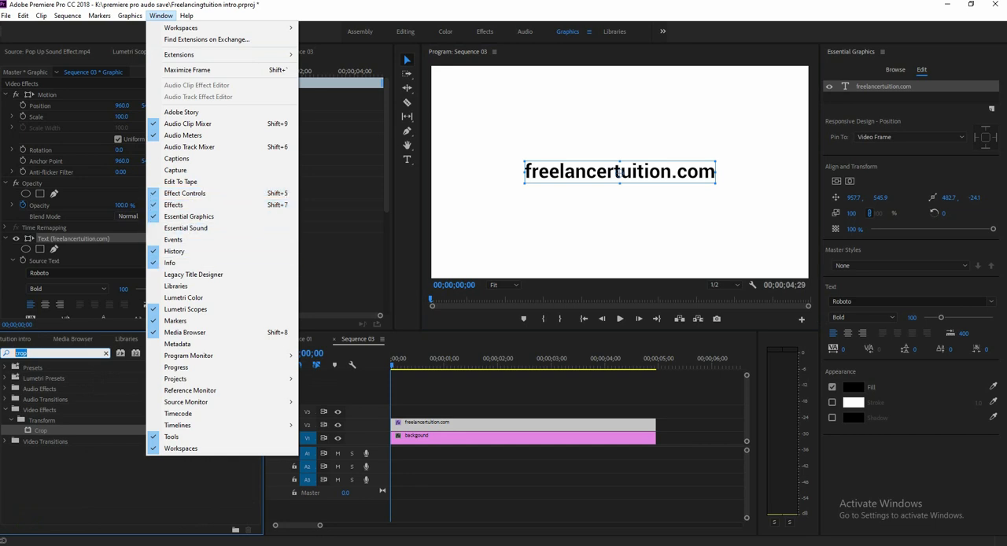
left_click(34, 353)
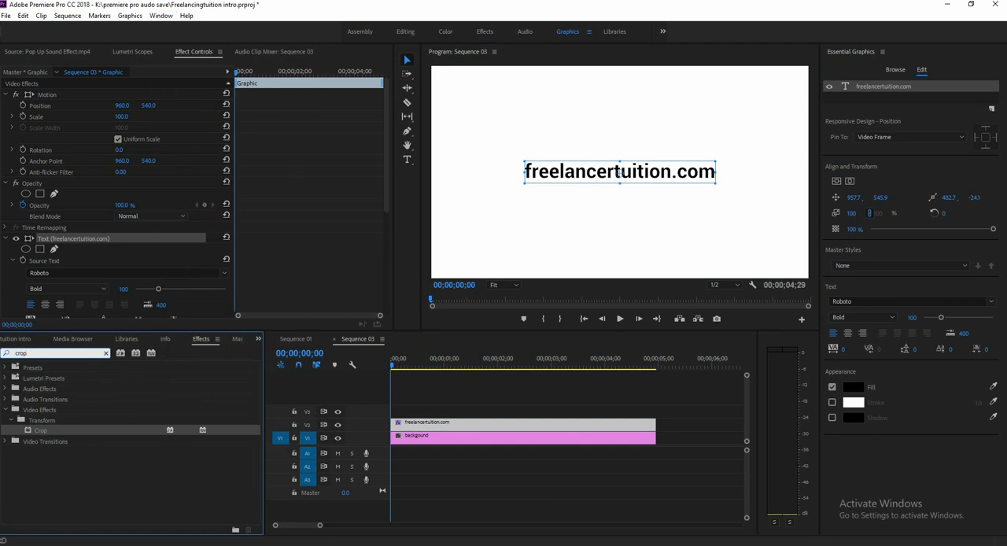
left_click_drag(41, 430, 421, 424)
Set the text clip's Right crop to 75.6% and enable Right keyframing at the sequence start.
left_click_drag(386, 149, 386, 259)
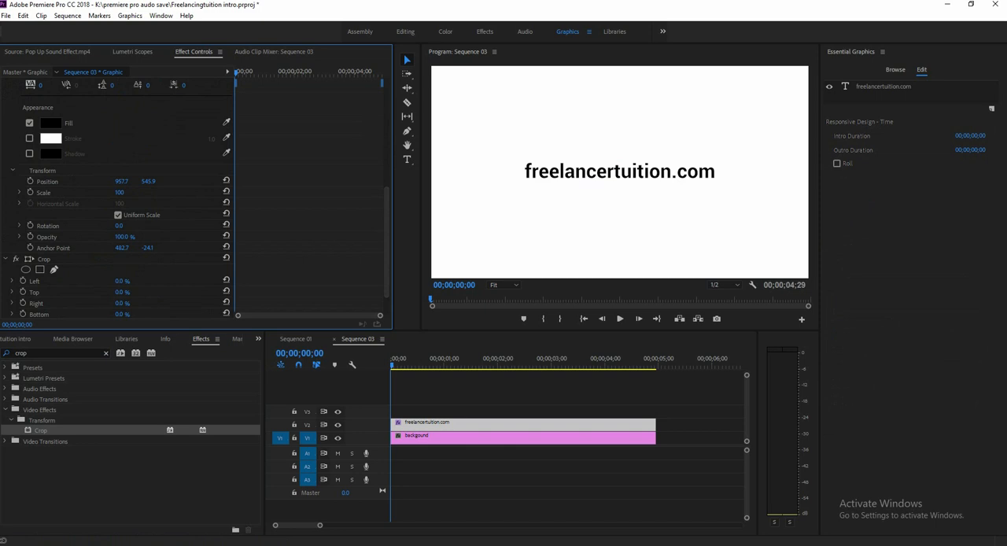
left_click_drag(121, 304, 176, 304)
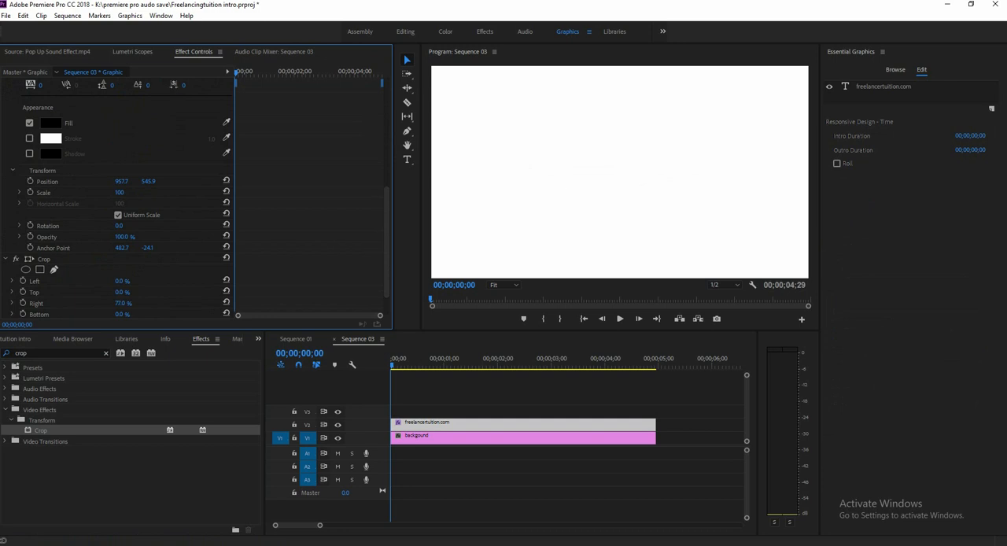
left_click(44, 259)
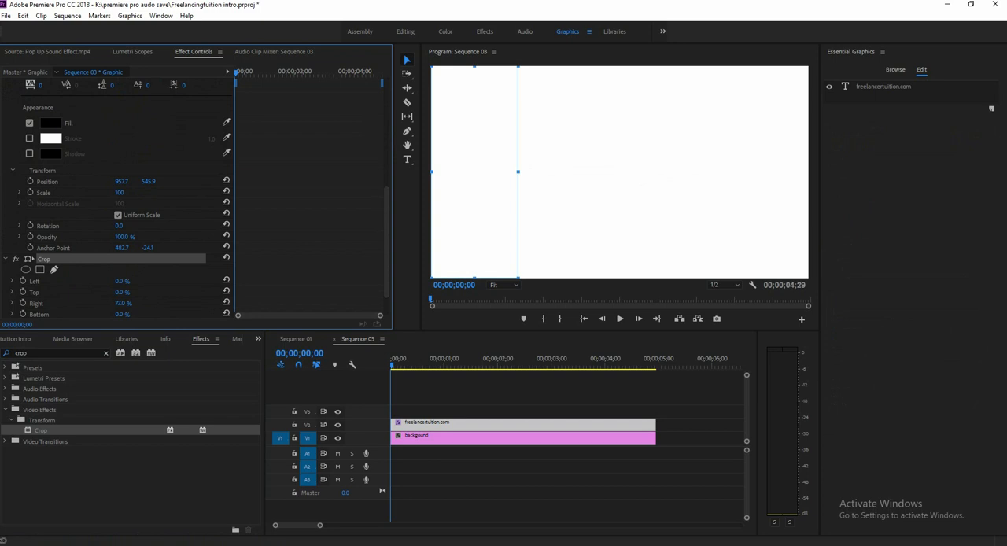
mouse_move(517, 172)
left_mouse_down()
mouse_move(600, 171)
mouse_move(523, 172)
left_mouse_up()
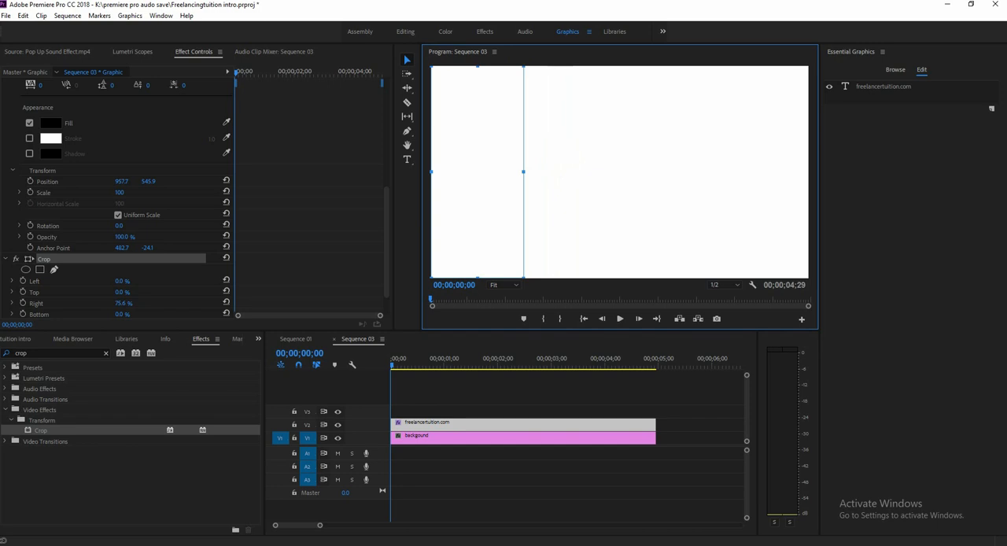
scroll(201, 197, "down", 1)
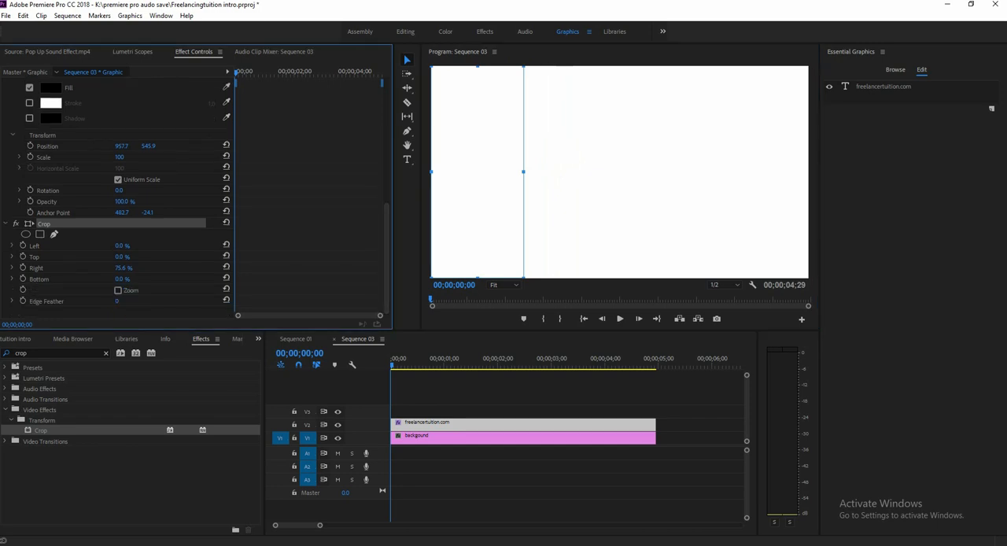
left_click(22, 267)
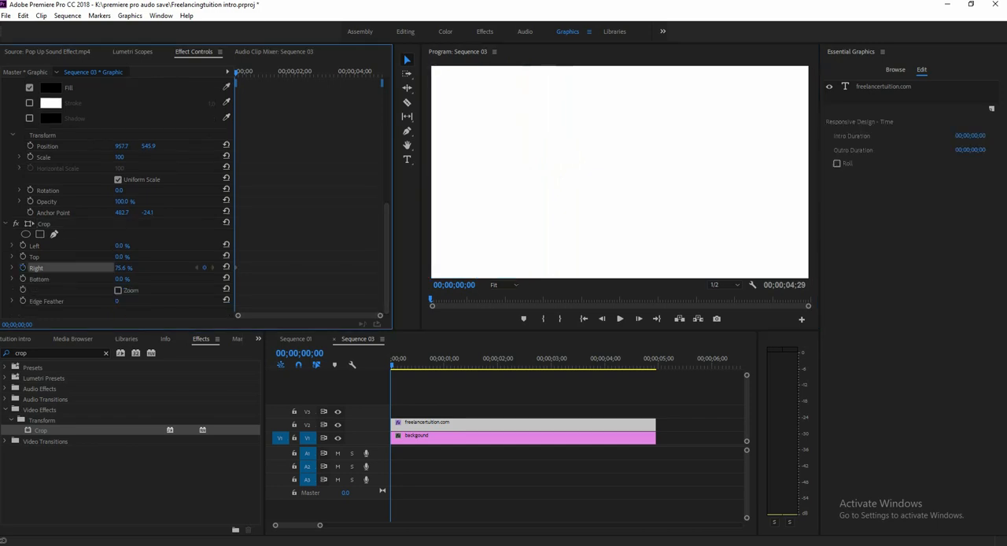
Add a Right crop keyframe at 00;00;01;00 and reset its value to 0%.
left_click(310, 352)
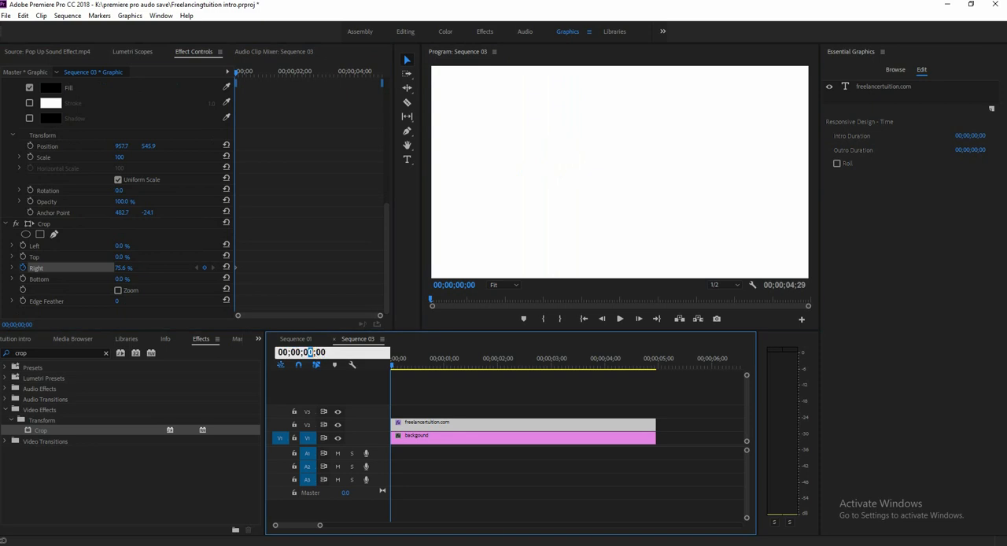
type("1")
key("Return")
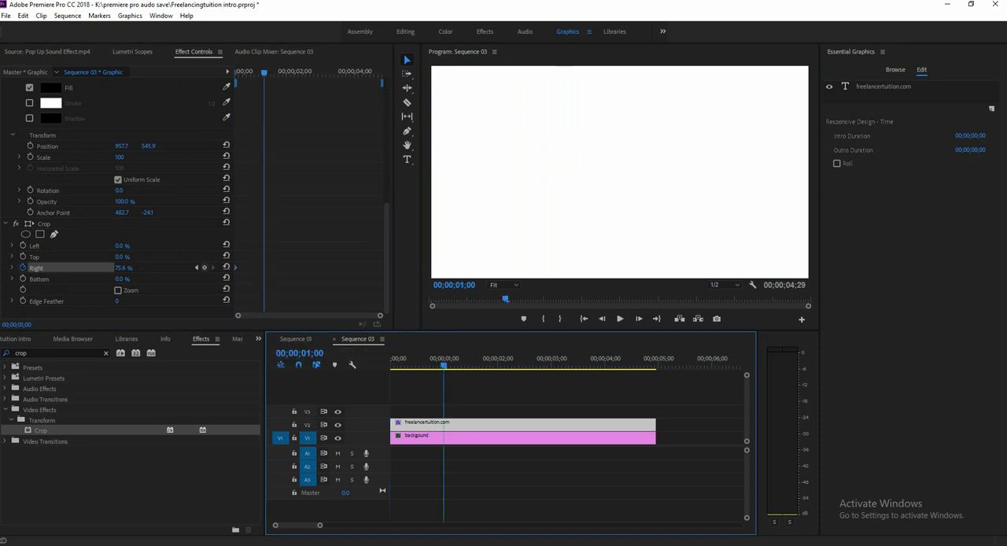
left_click(205, 267)
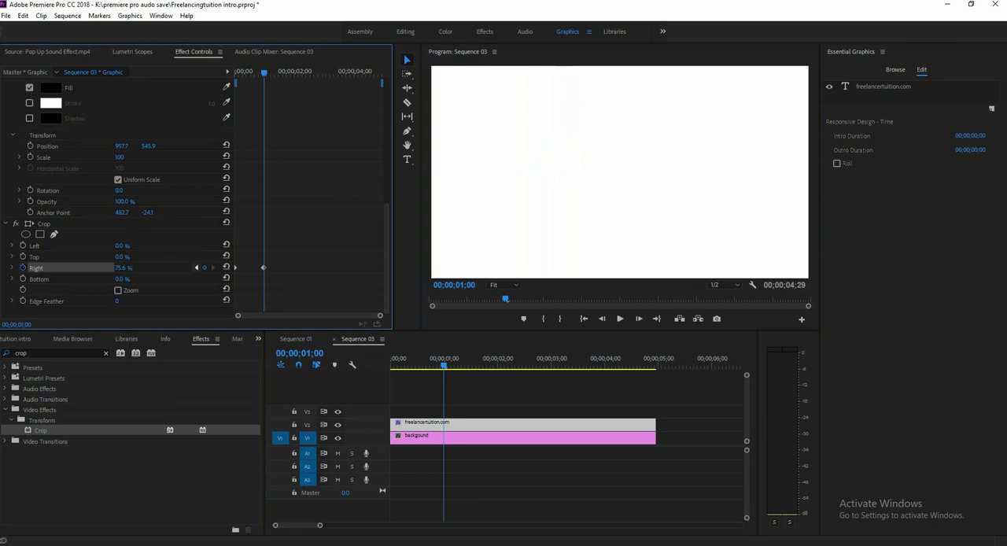
left_click(197, 268)
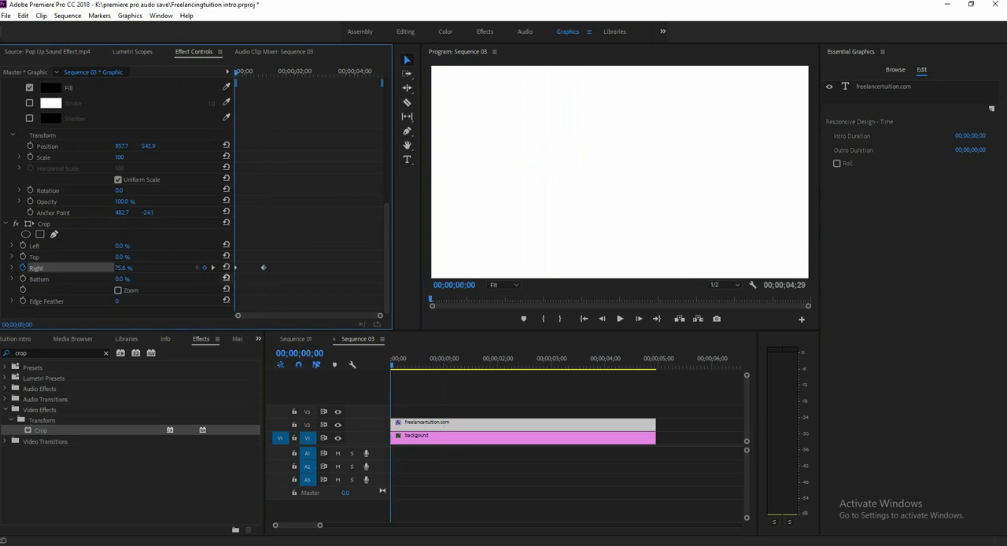
left_click(212, 268)
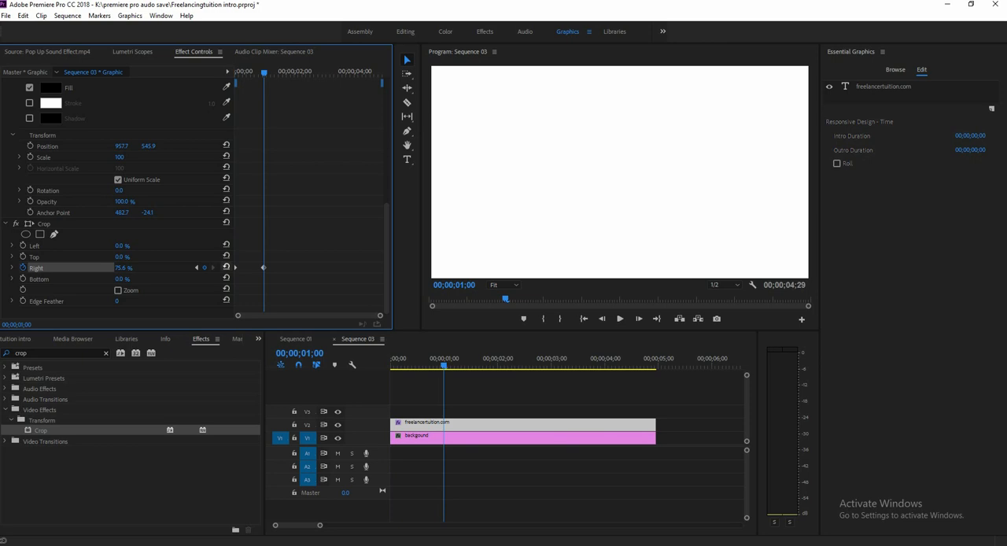
left_click(226, 267)
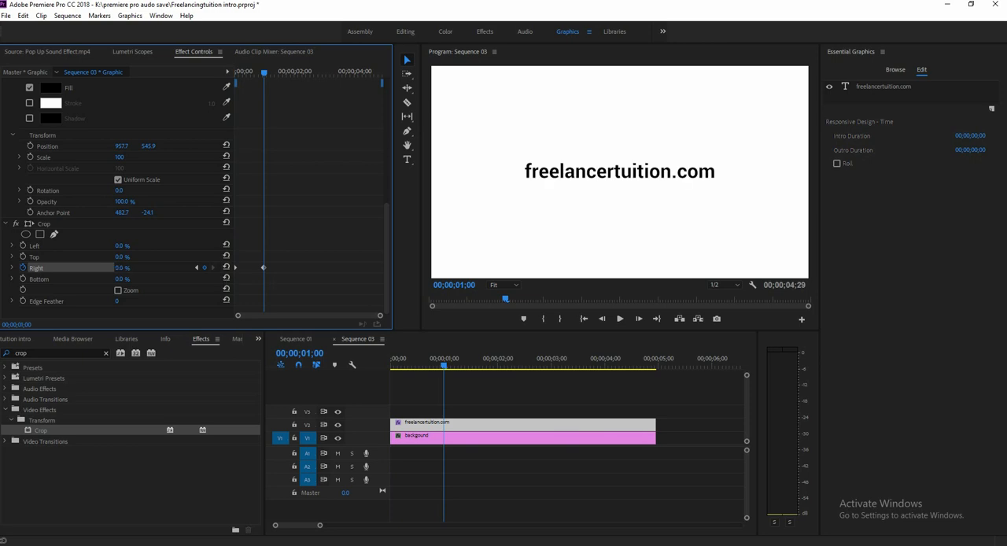
Play back the text reveal from the start of the sequence twice.
left_click(391, 358)
key("space")
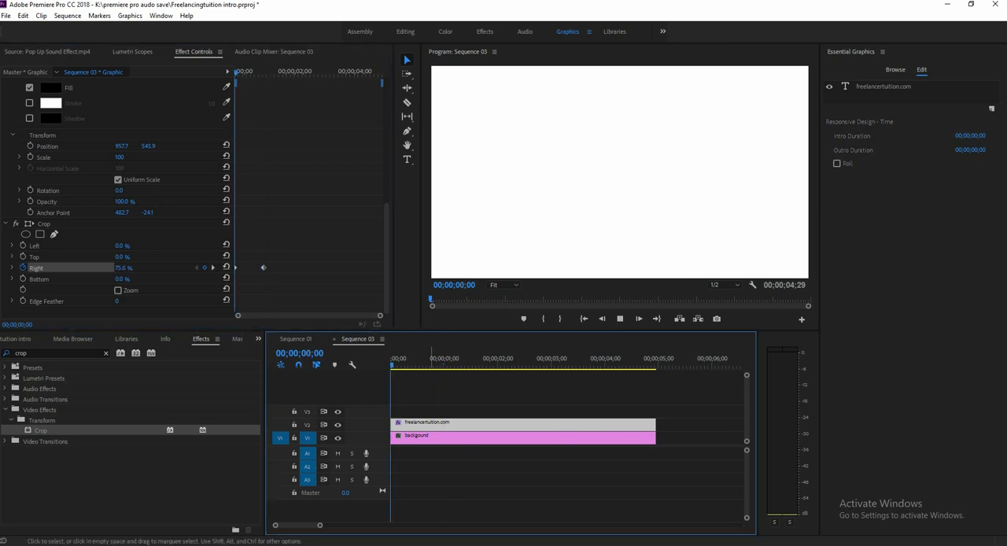
key("space")
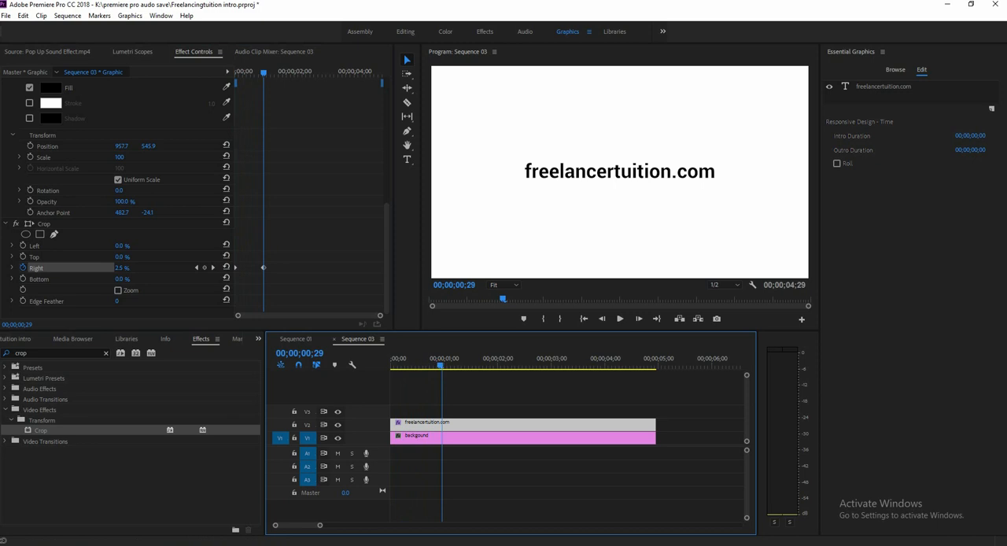
left_click(391, 359)
key("space")
key("space")
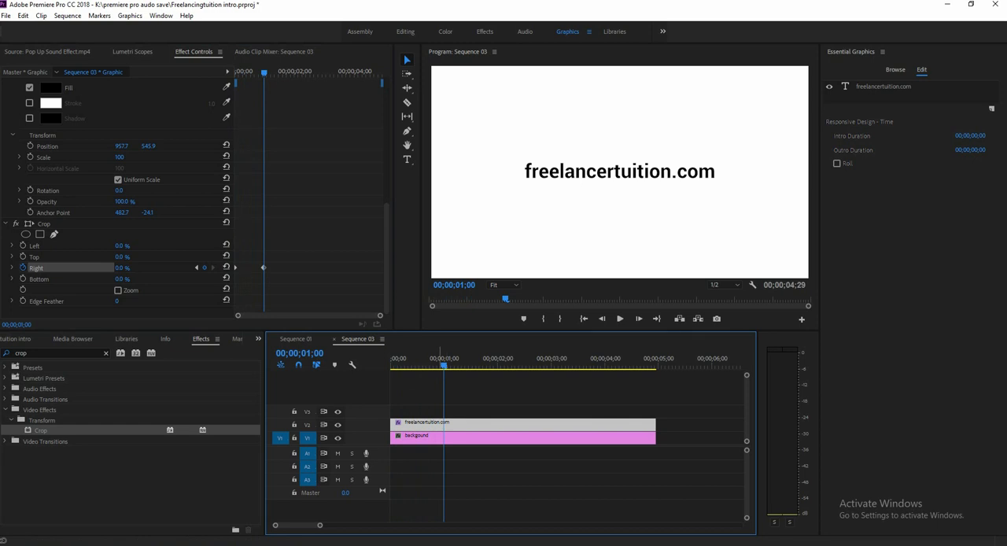
Add a rectangle shape in a new graphic at 00;00;00;23, raise it over the website text and center it horizontally.
mouse_move(444, 360)
left_mouse_down()
mouse_move(397, 360)
mouse_move(431, 360)
left_mouse_up()
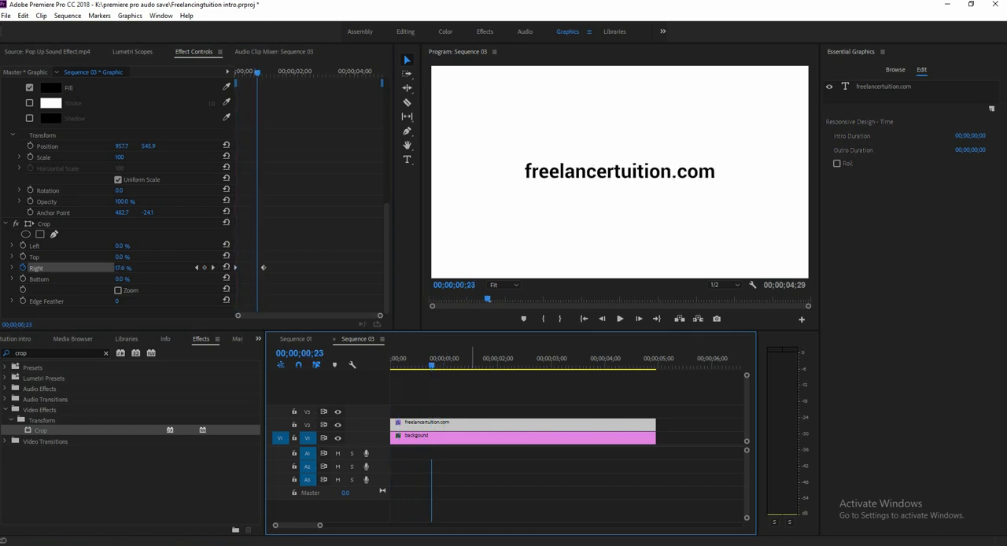
left_click(490, 398)
left_click(990, 98)
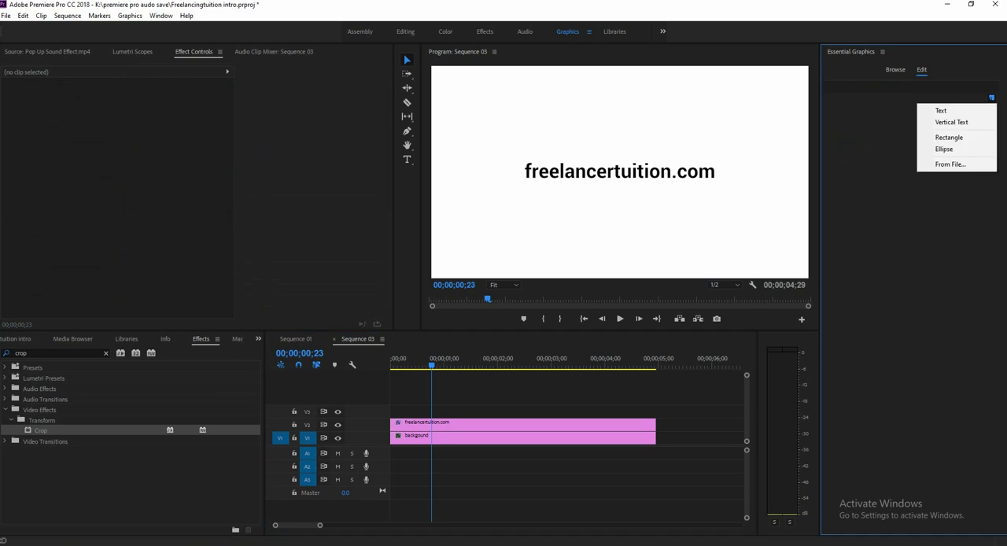
left_click(948, 137)
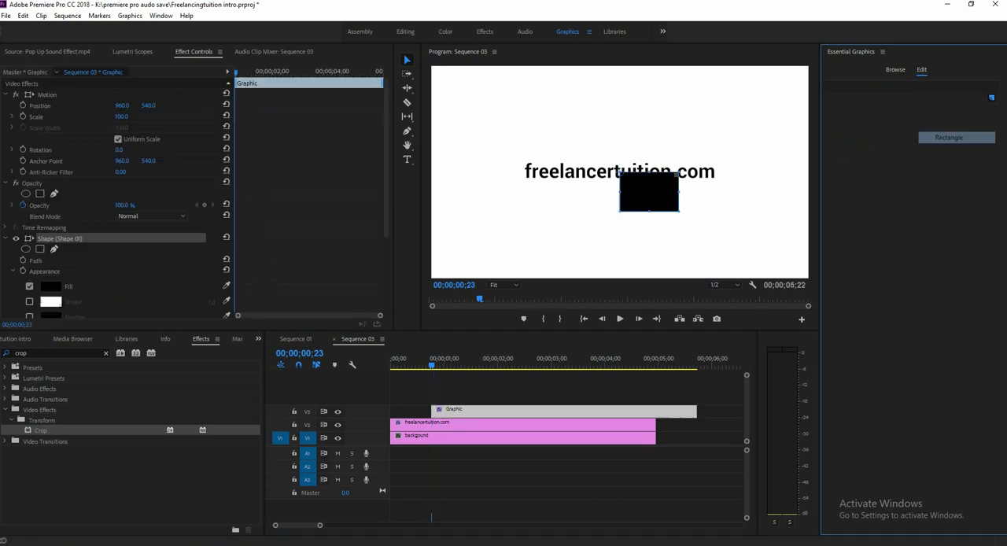
left_click_drag(620, 170, 653, 151)
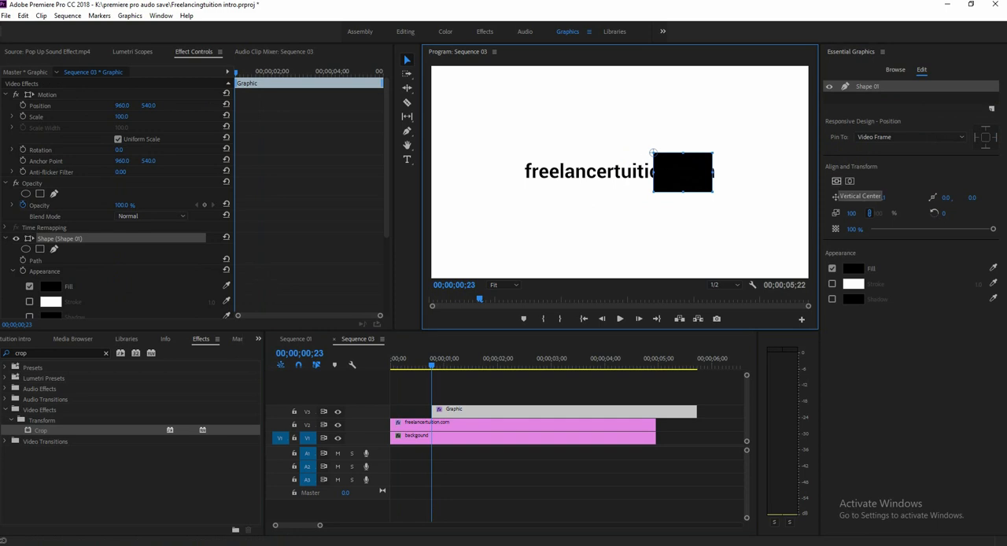
left_click(850, 181)
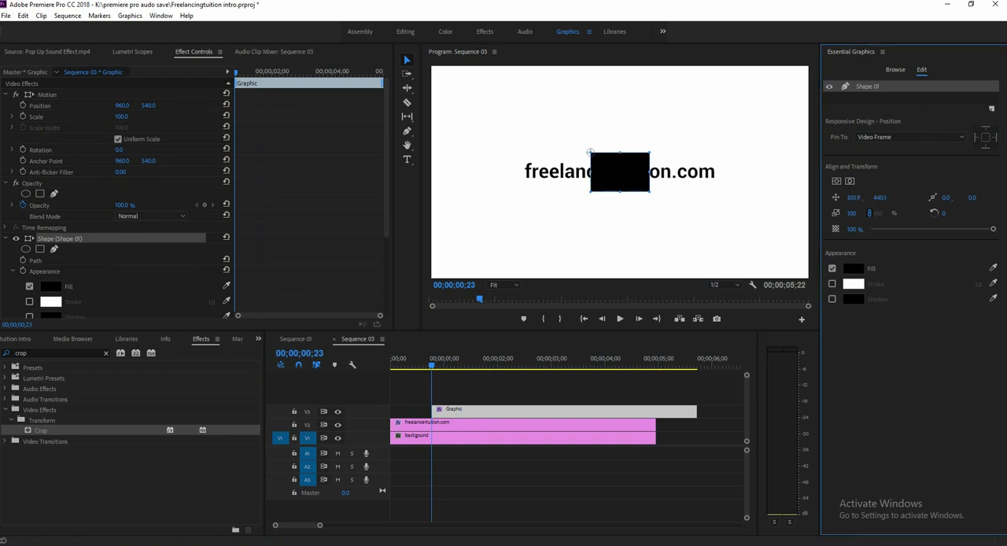
Resize the rectangle into a thin vertical cursor bar slightly taller than the text and move it to the middle of the text.
mouse_move(620, 191)
left_mouse_down()
mouse_move(620, 159)
mouse_move(645, 172)
mouse_move(593, 173)
left_mouse_up()
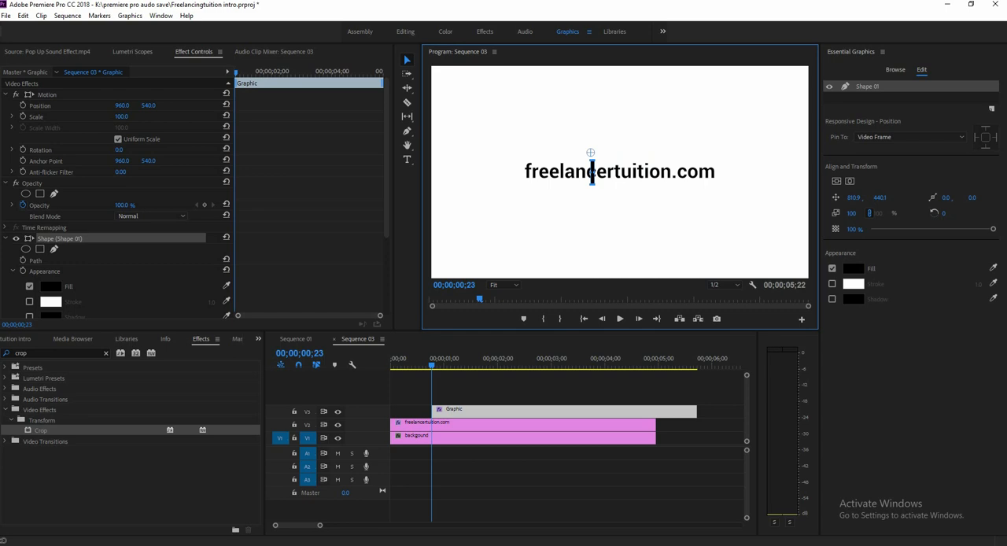
left_click_drag(594, 173, 594, 172)
left_click_drag(594, 172, 620, 172)
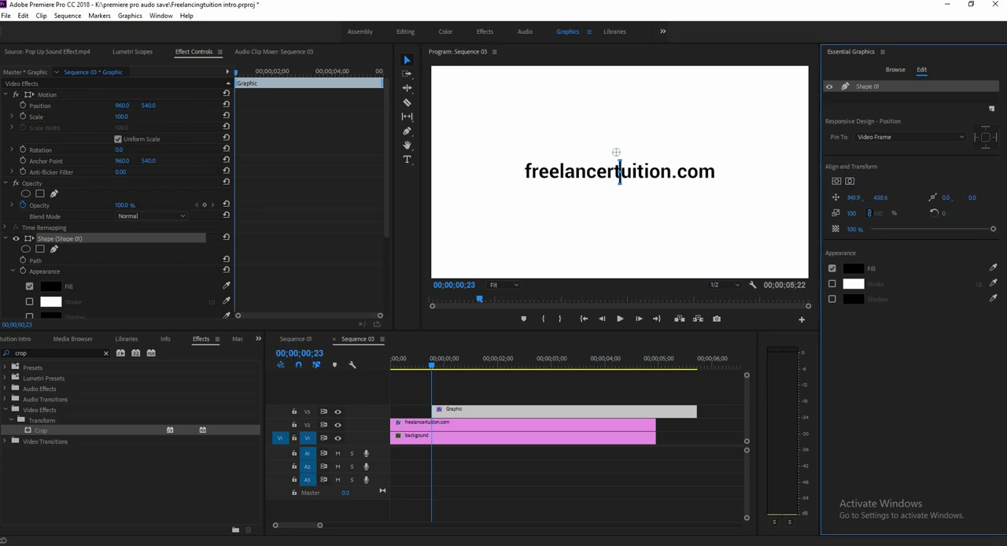
Move the cursor bar's clip to the sequence start and place a Motion Position keyframe on its first frame.
left_click_drag(519, 410, 478, 411)
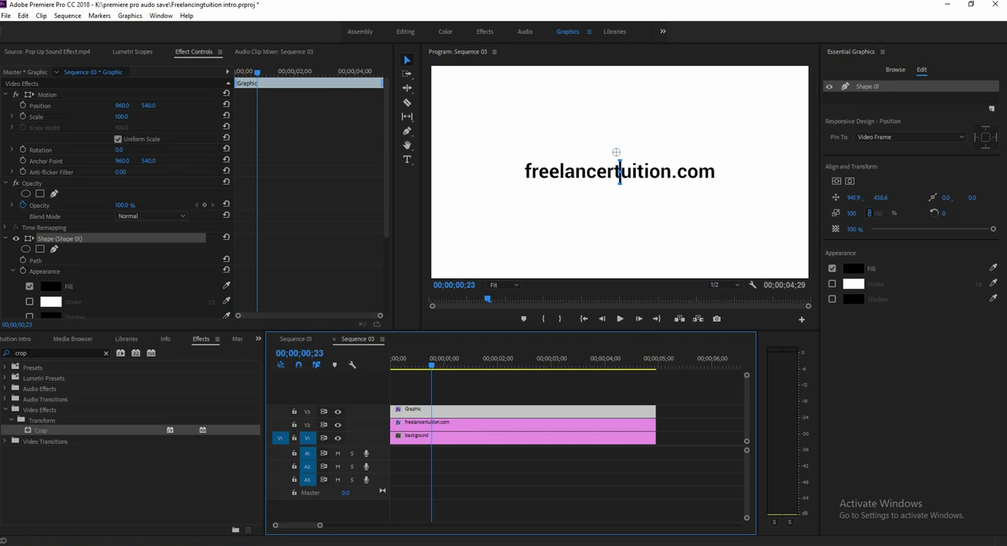
left_click(23, 105)
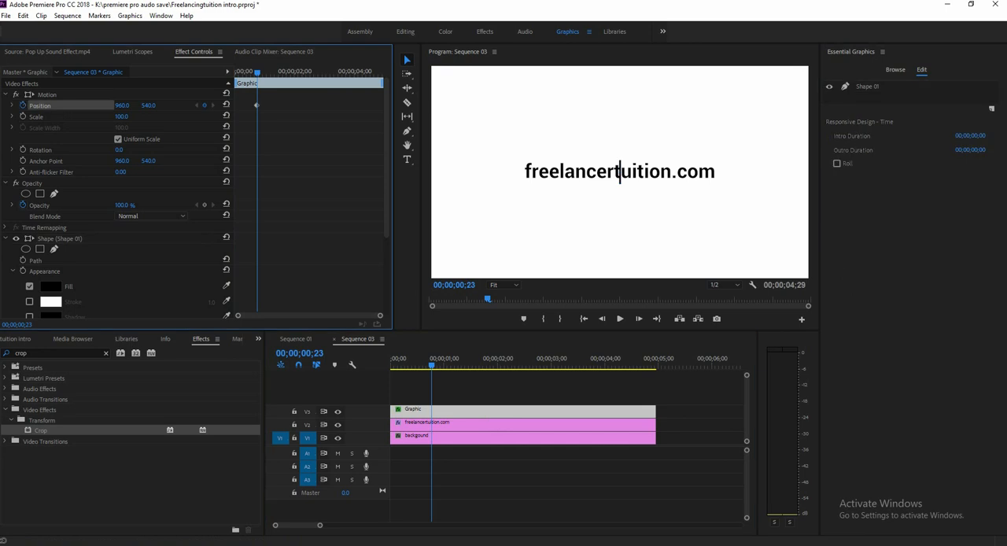
left_click_drag(257, 105, 236, 106)
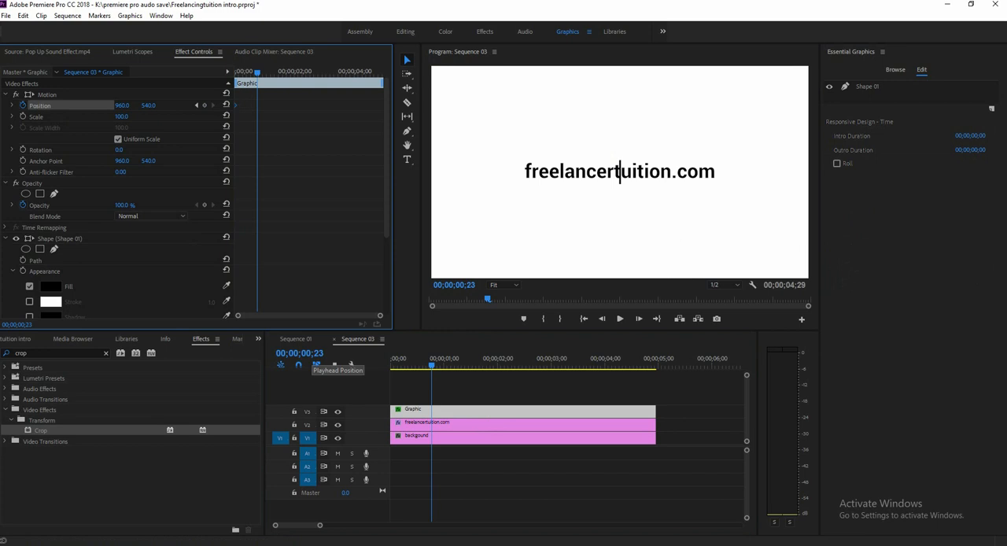
Add a second Position keyframe to the cursor bar's clip at 00;00;01;00.
left_click(309, 353)
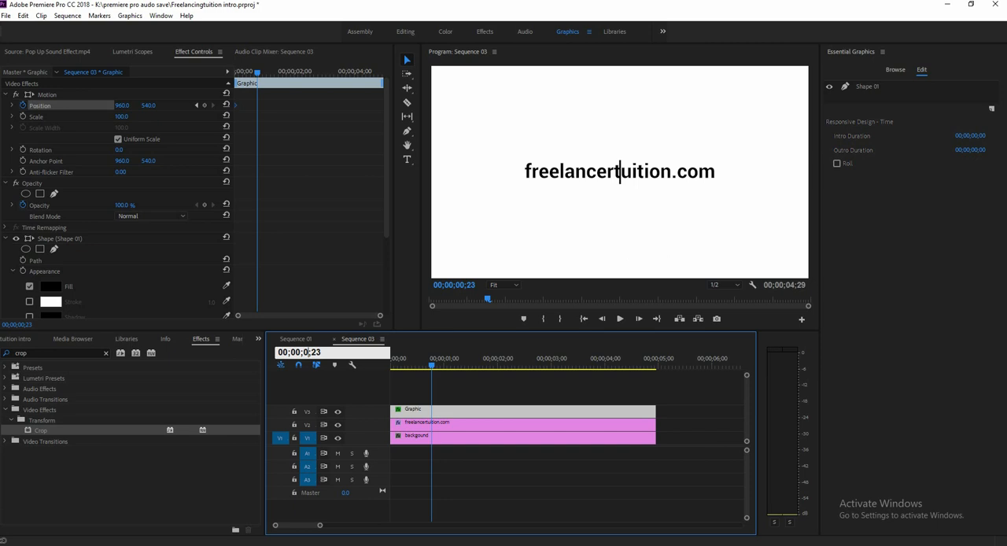
type("1")
double_click(320, 352)
type("00")
key("Return")
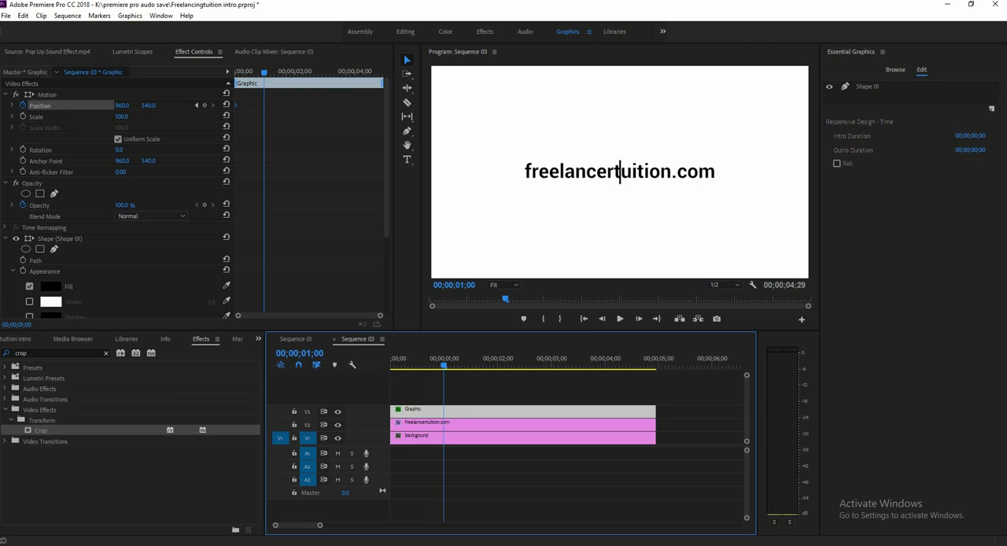
left_click(203, 105)
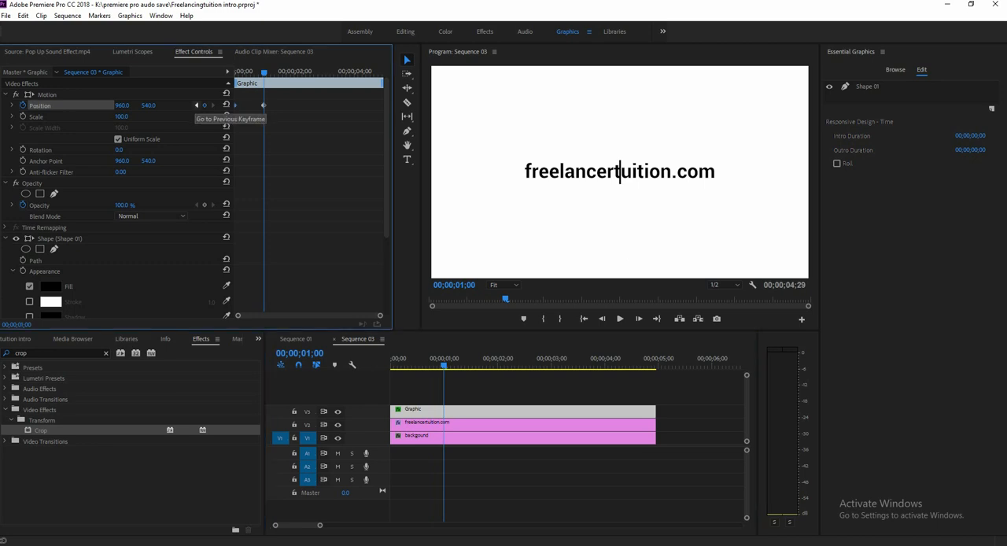
At the first Position keyframe, set the cursor bar's horizontal position to 385 so it sits before the start of the text.
key("j")
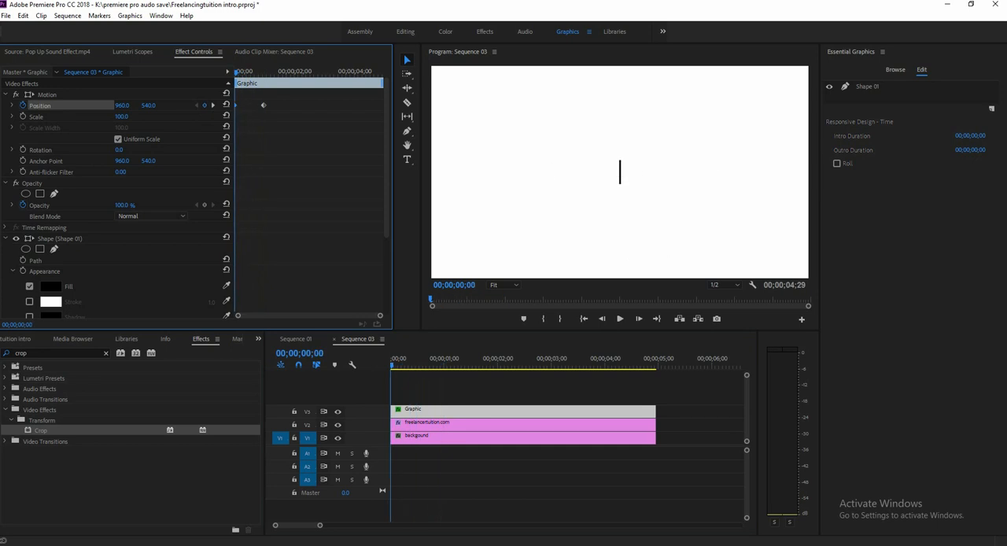
left_click_drag(392, 364, 392, 364)
key("Left")
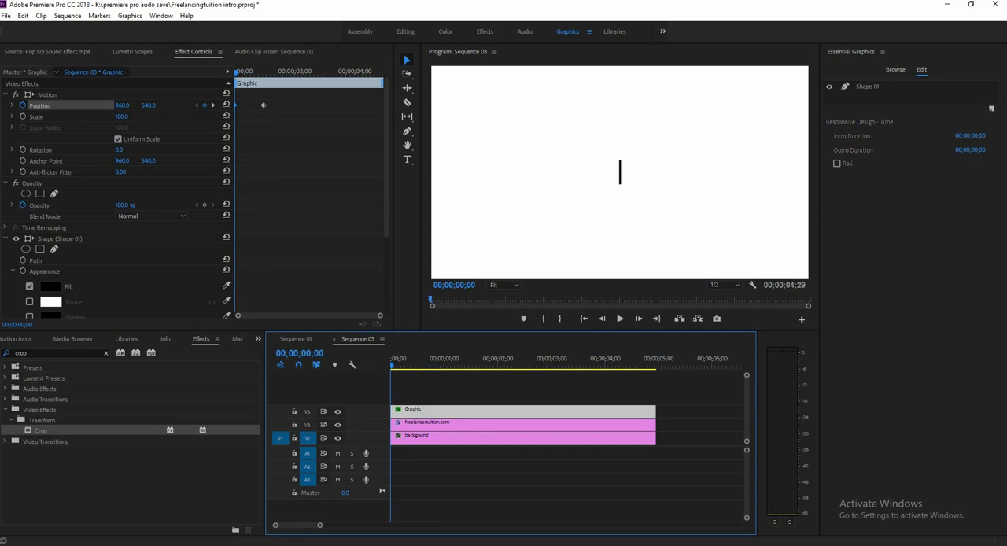
key("Right")
key("Right")
key("Left")
key("Left")
left_click_drag(122, 106, 1, 105)
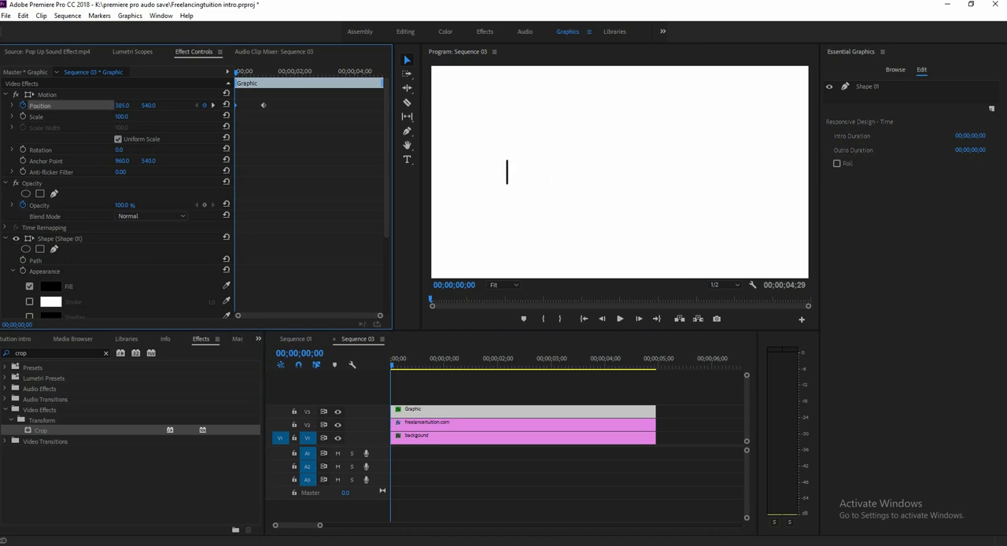
At the first Position keyframe, set the cursor bar's horizontal position to 474, directly at the start of the text.
left_click_drag(391, 364, 399, 364)
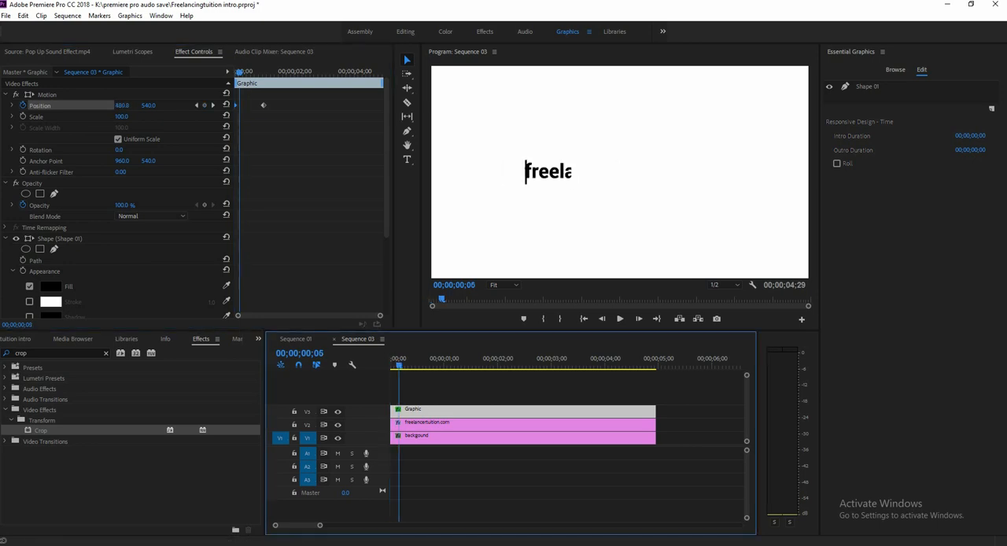
key("Left")
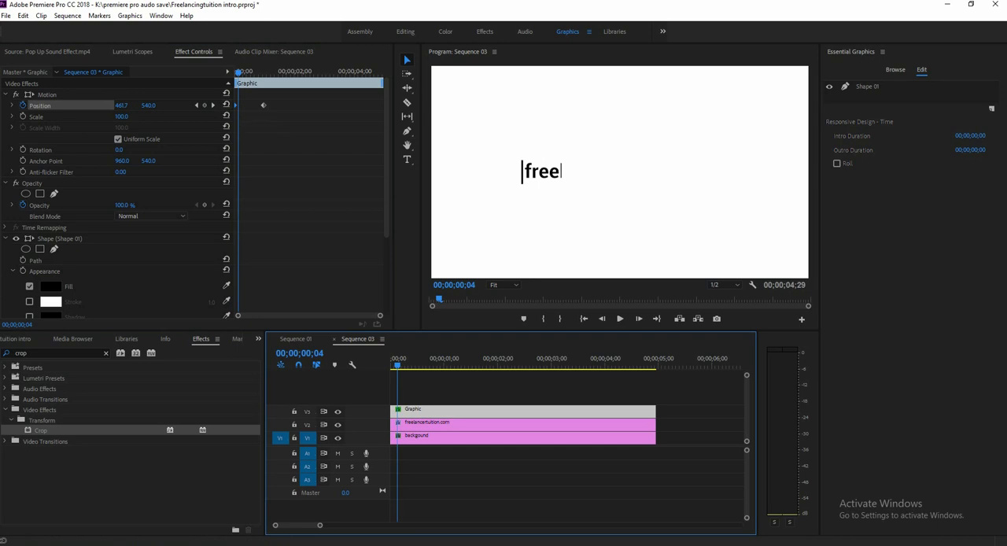
key("Home")
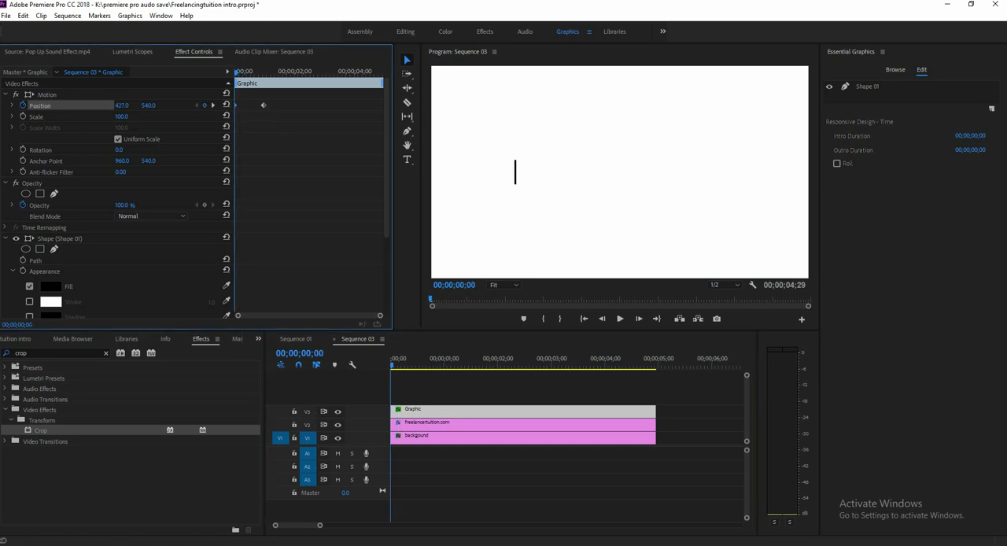
left_click(393, 364)
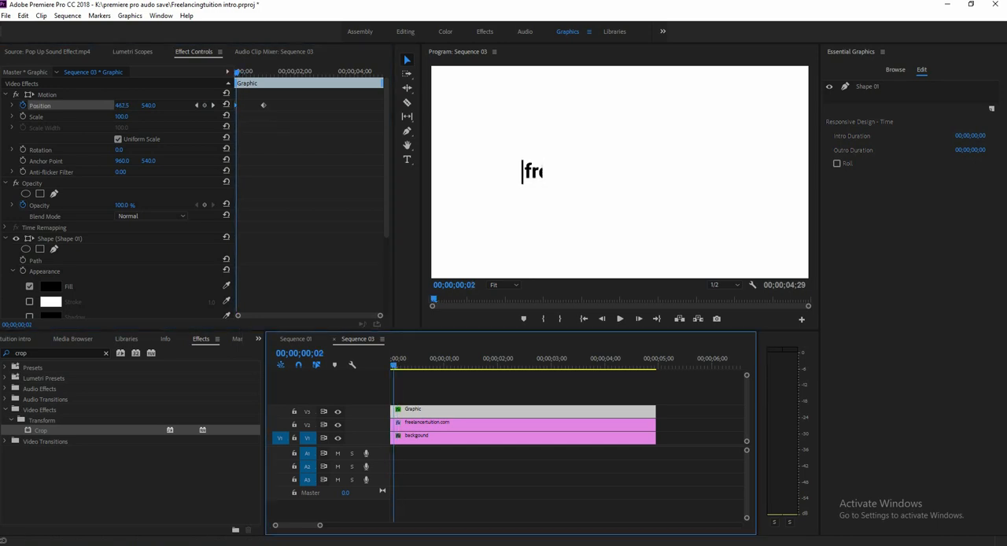
key("Home")
key("Right")
key("Right")
key("Right")
key("Right")
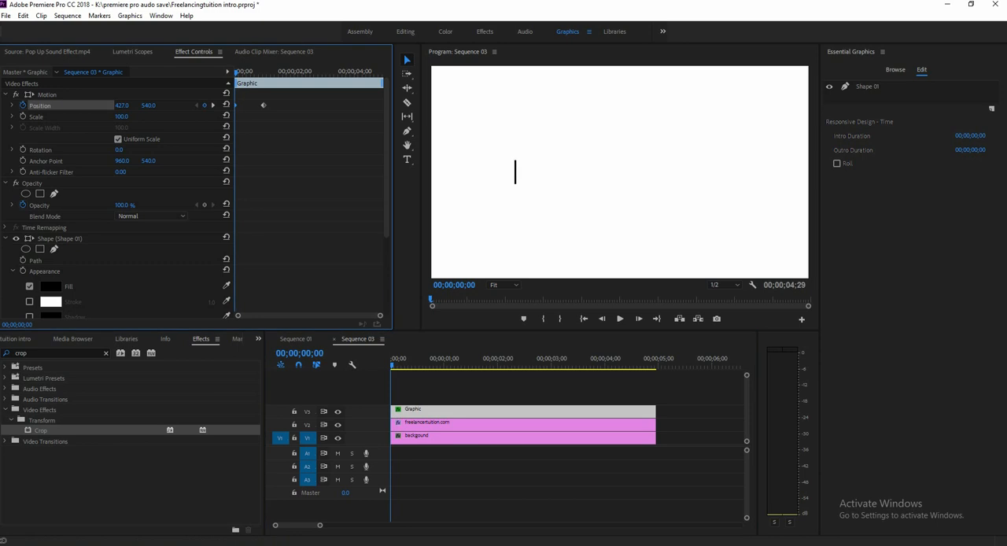
key("Home")
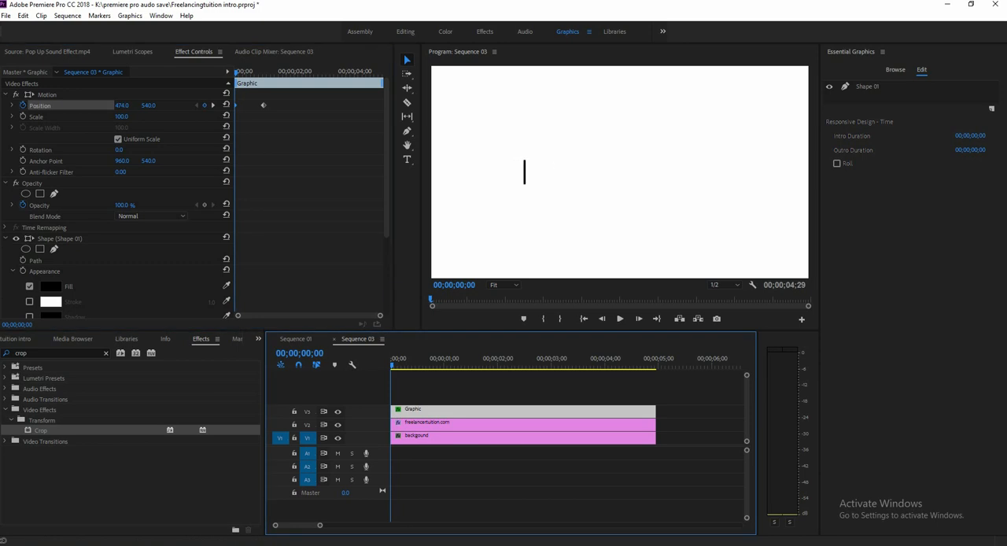
Step through the opening frames and play the sequence to compare the cursor bar's movement with the text reveal.
key("Right")
key("Right")
key("Right")
key("Home")
key("Right")
key("Right")
key("Right")
key("Right")
key("Right")
key("Right")
key("Home")
key("space")
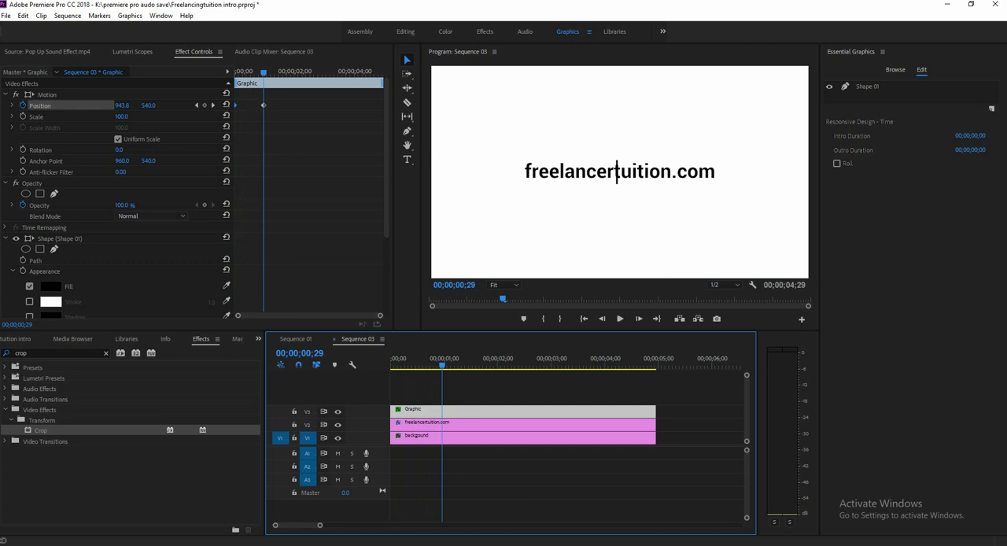
key("Return")
key("space")
Try earlier times for the cursor bar's second Position keyframe and play the sequence to compare its pace with the text.
left_click_drag(274, 73, 246, 73)
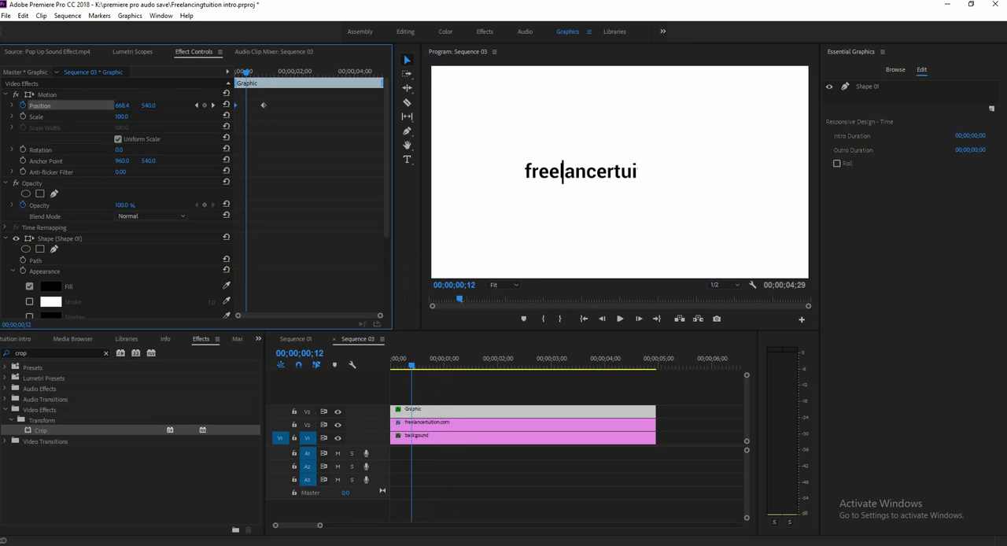
left_click_drag(562, 171, 597, 172)
left_click(427, 365)
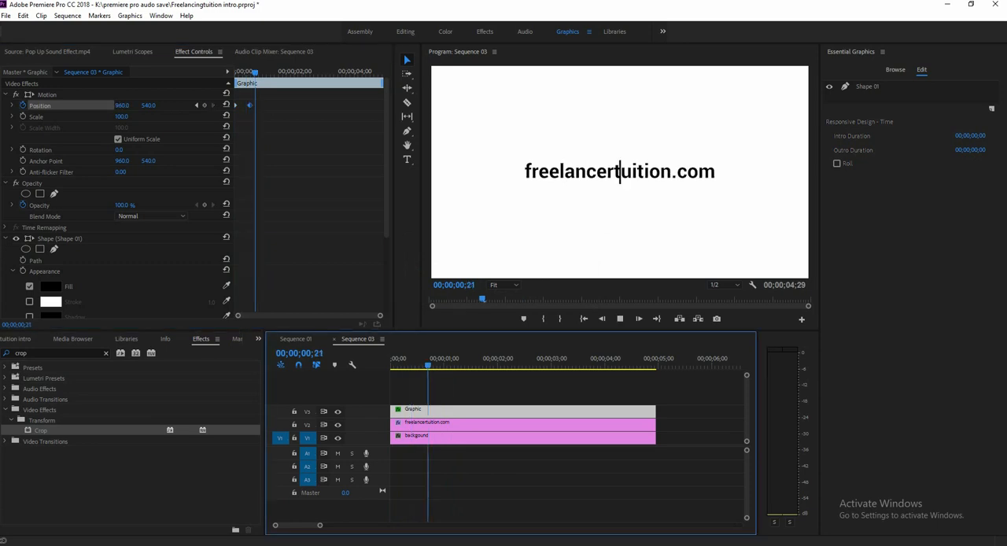
left_click_drag(250, 105, 244, 106)
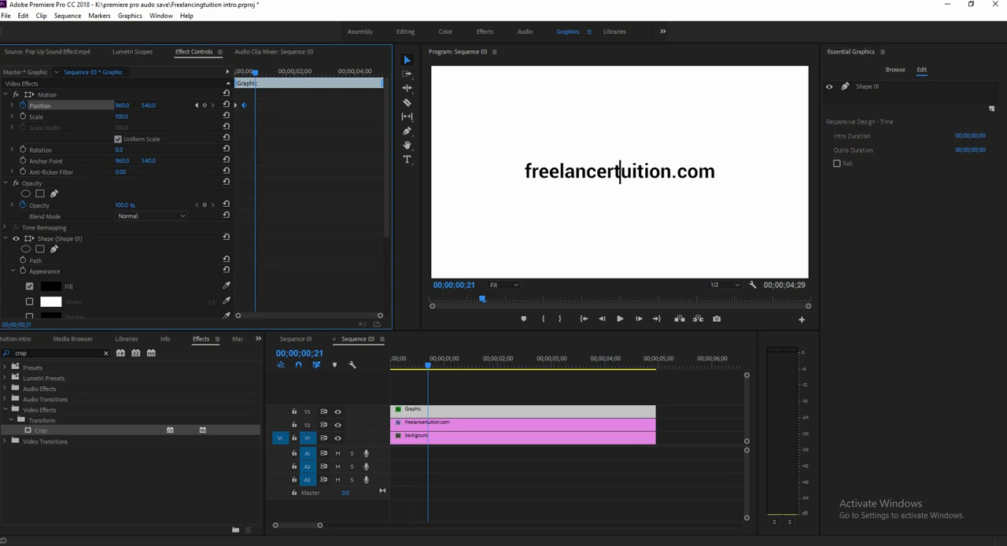
left_click_drag(255, 72, 235, 72)
key("space")
key("space")
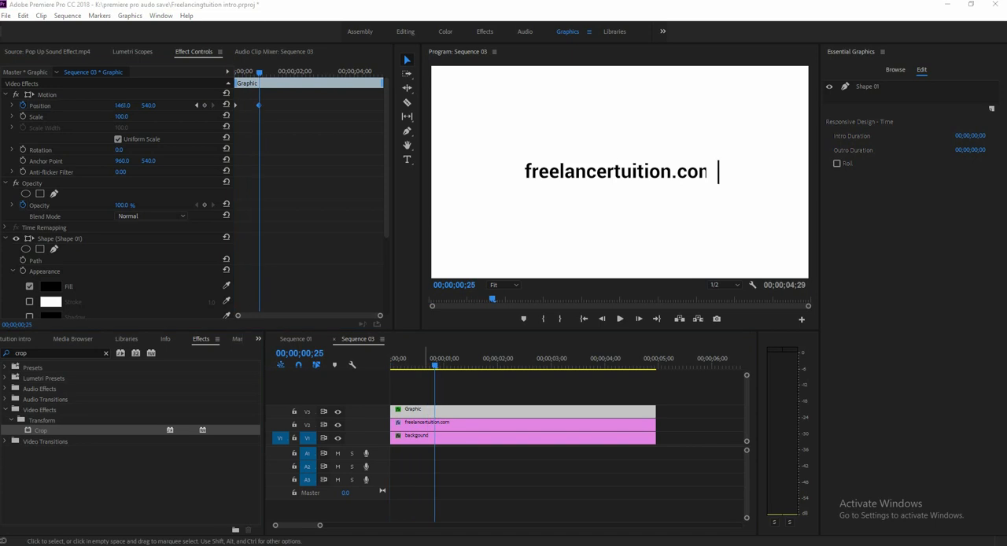
Set the second Position keyframe's horizontal value to 1461 at 00;00;00;24, past the end of the text, and preview the motion.
left_click_drag(259, 72, 235, 72)
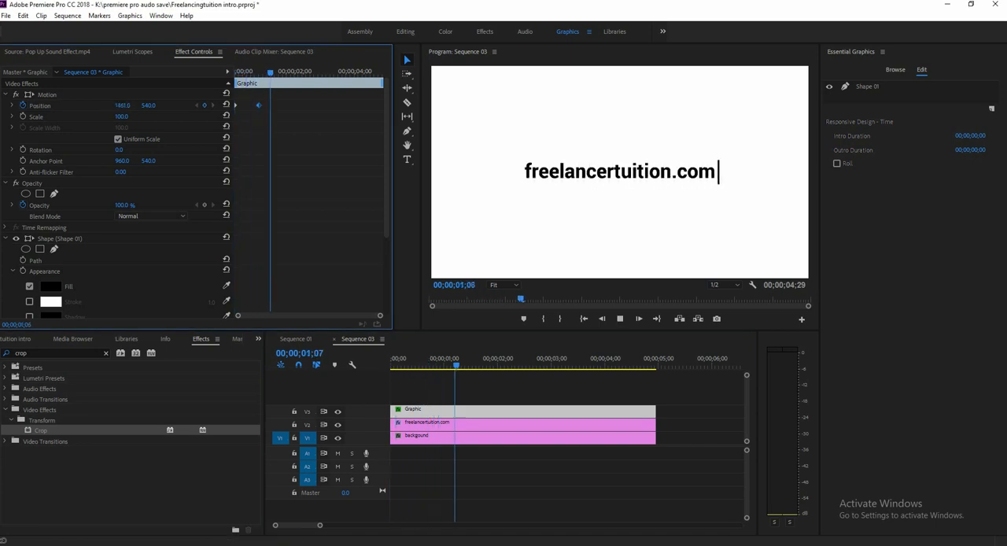
key("space")
left_click_drag(456, 365, 391, 365)
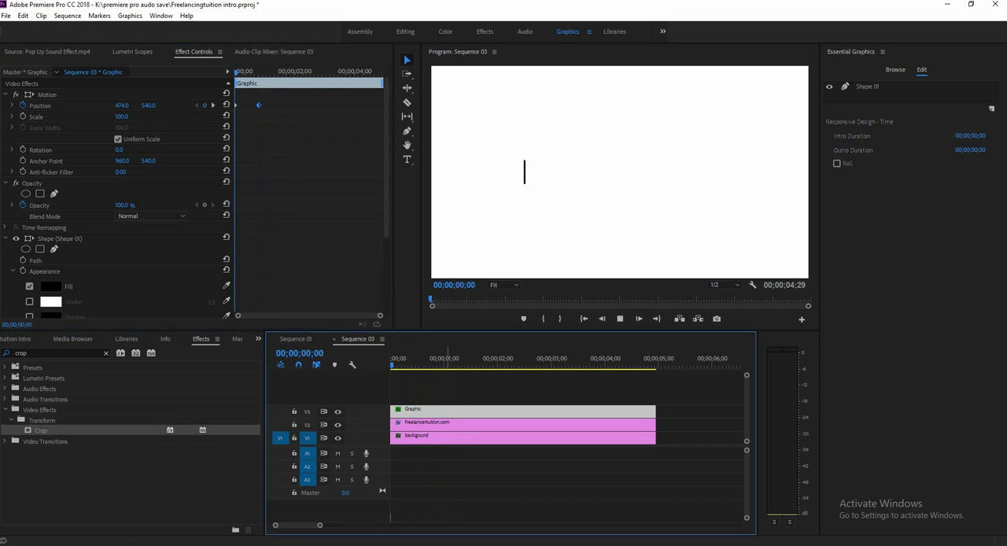
key("space")
key("space")
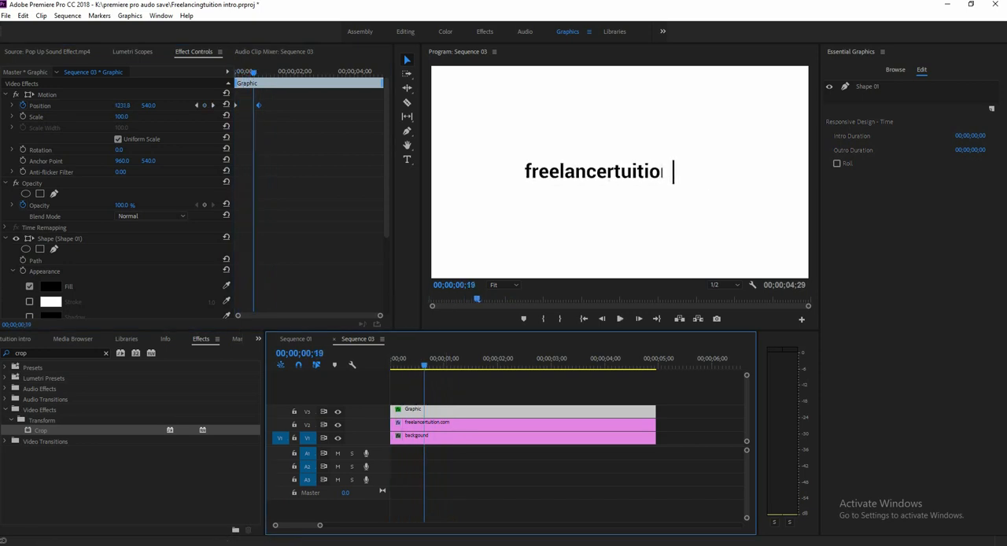
left_click_drag(253, 73, 235, 72)
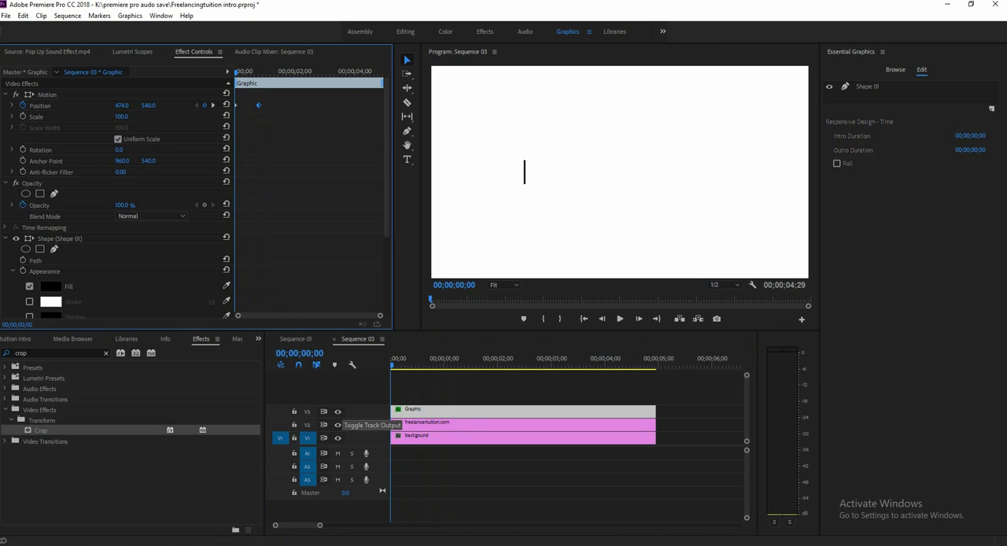
key("space")
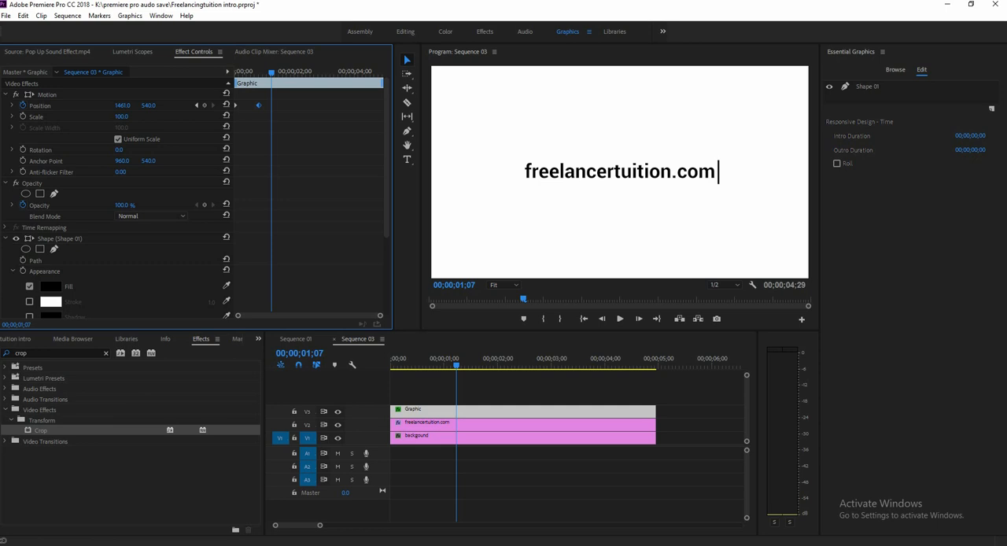
Return to the first Position keyframe and place an Opacity keyframe on the first frame of the cursor bar's clip.
left_click(197, 106)
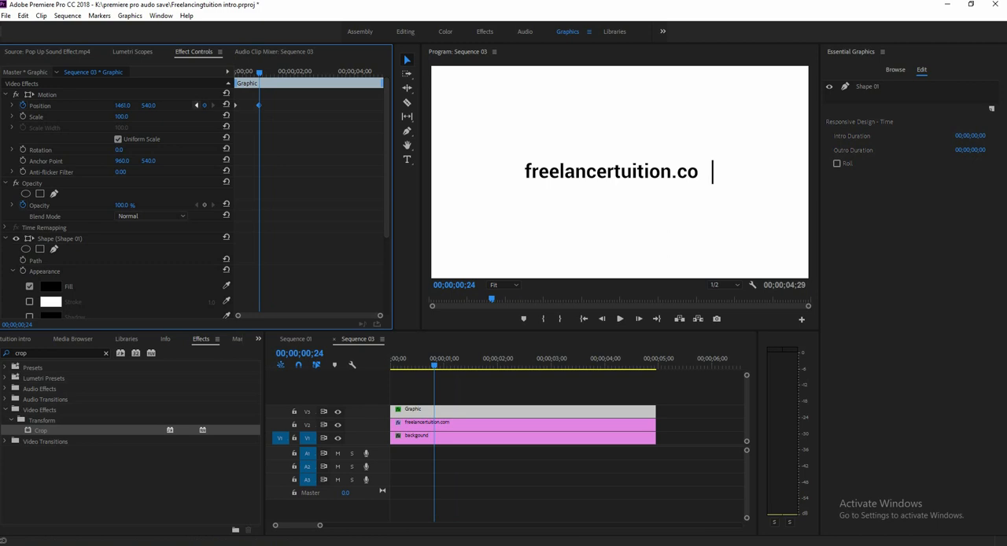
left_click(196, 104)
scroll(197, 196, "down", 3)
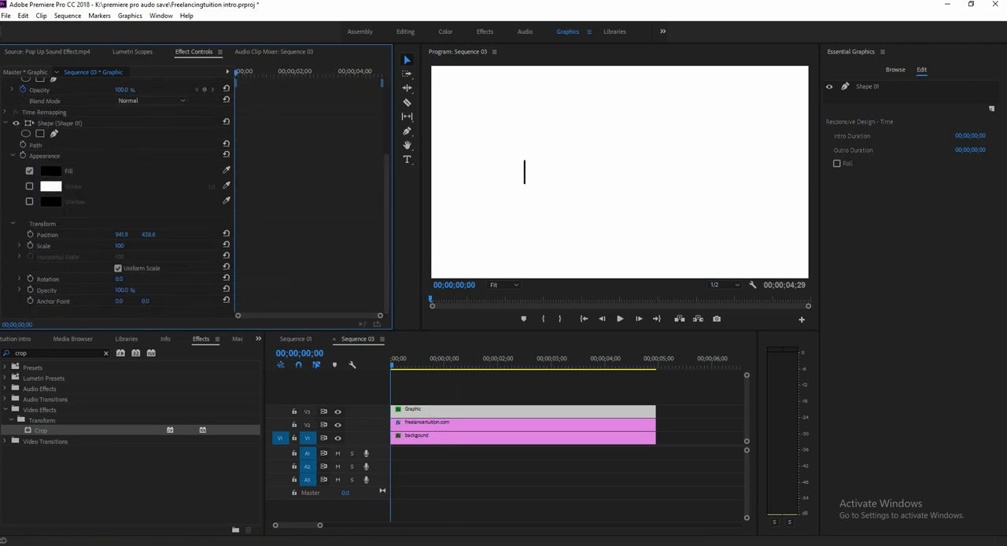
scroll(196, 196, "up", 3)
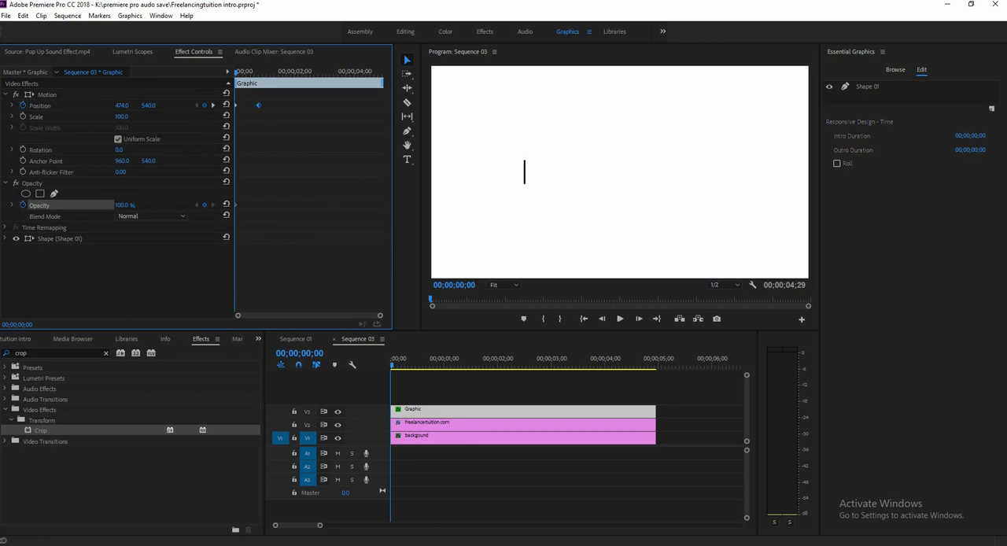
Add an Opacity keyframe to the cursor bar's clip at 00;00;00;05.
left_click_drag(312, 353, 320, 352)
left_click(313, 354)
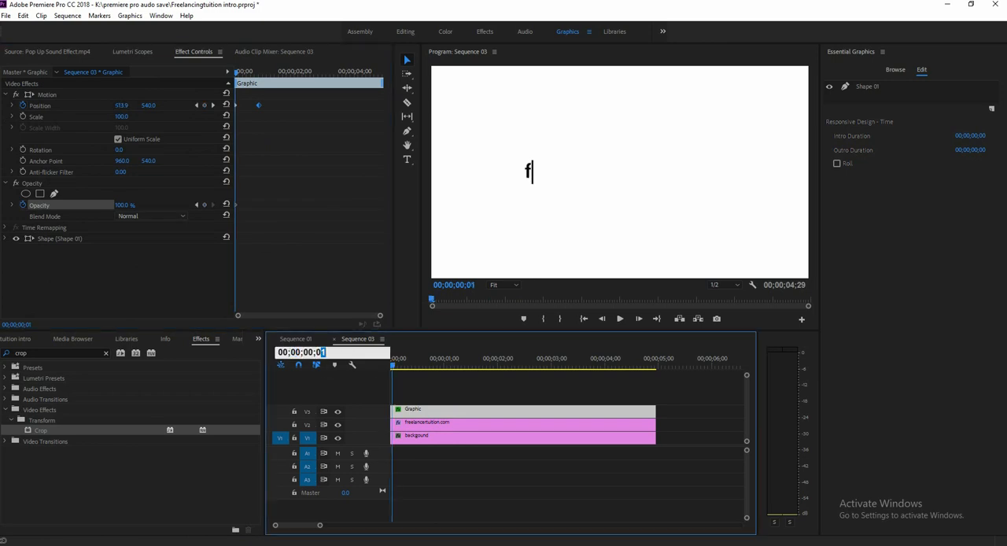
type("4")
key("Return")
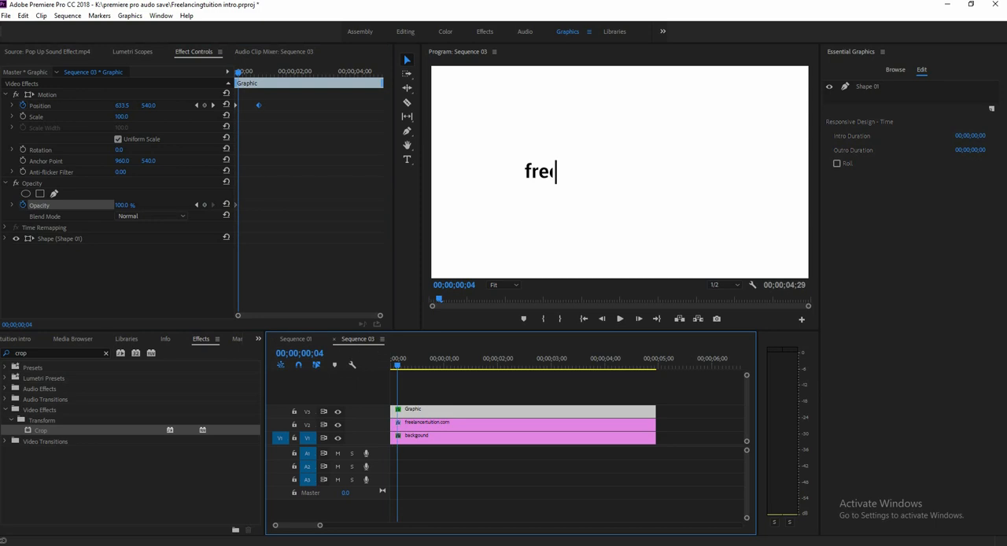
left_click(313, 353)
left_click_drag(327, 353, 320, 353)
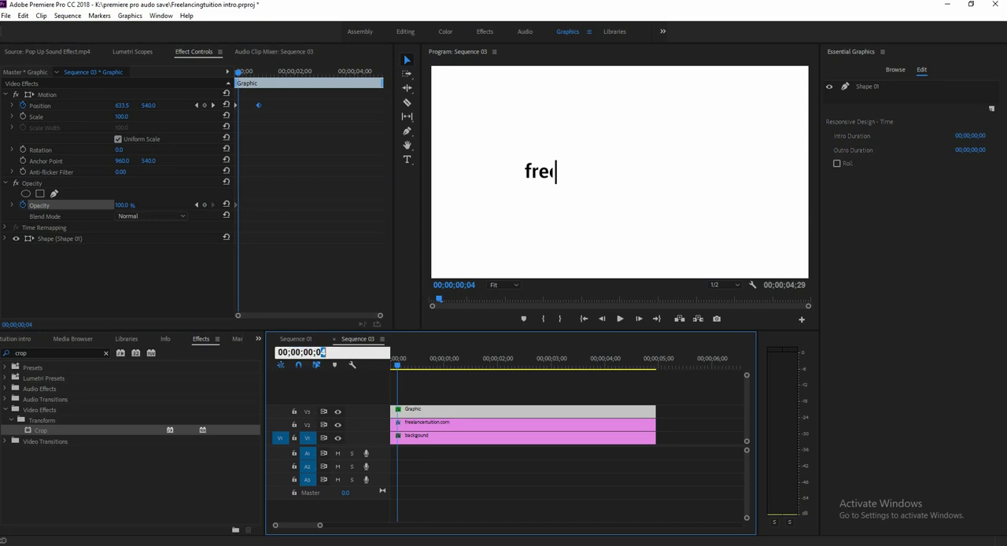
type("5")
key("Return")
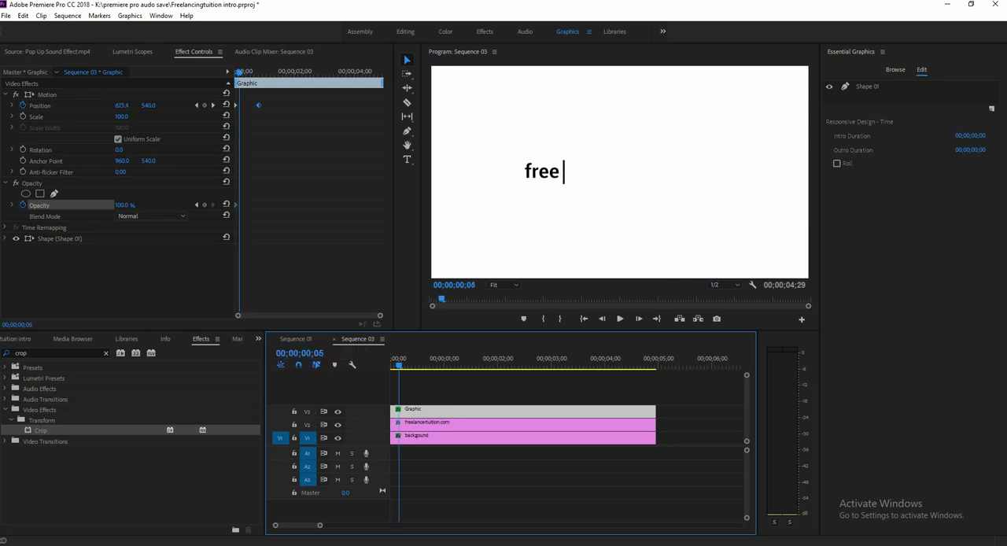
left_click(204, 205)
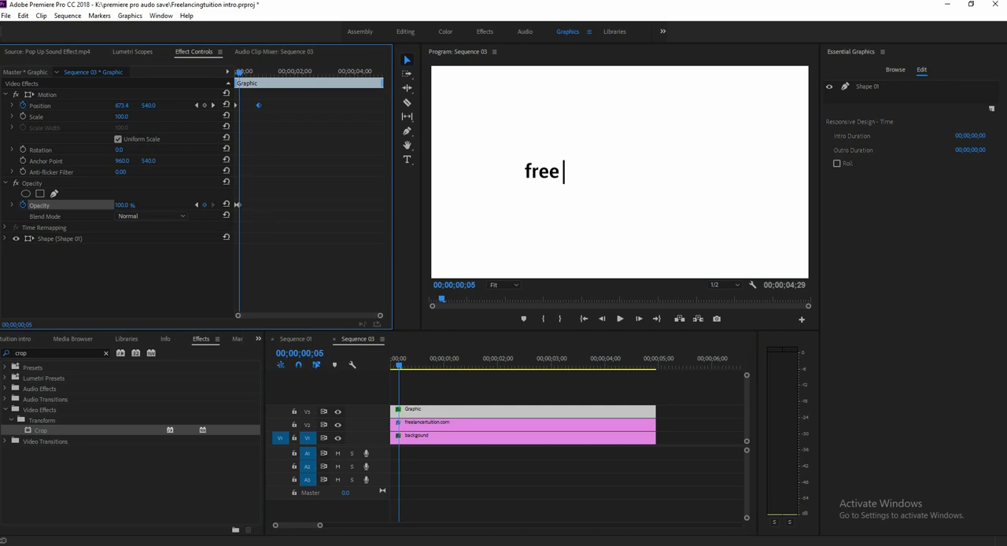
Add a third Opacity keyframe to the cursor bar's clip at 00;00;00;10.
left_click(313, 353)
left_click_drag(325, 352, 316, 352)
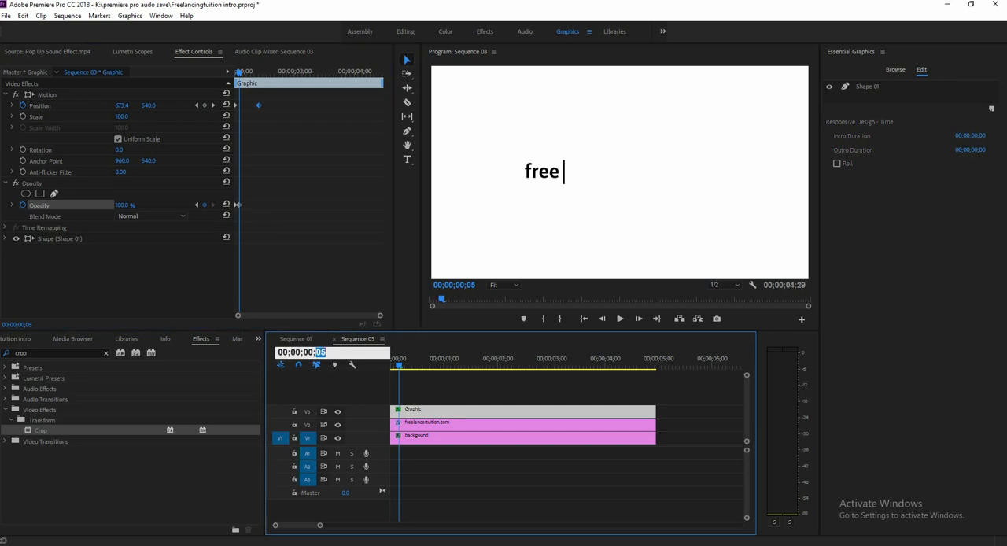
type("10")
key("Return")
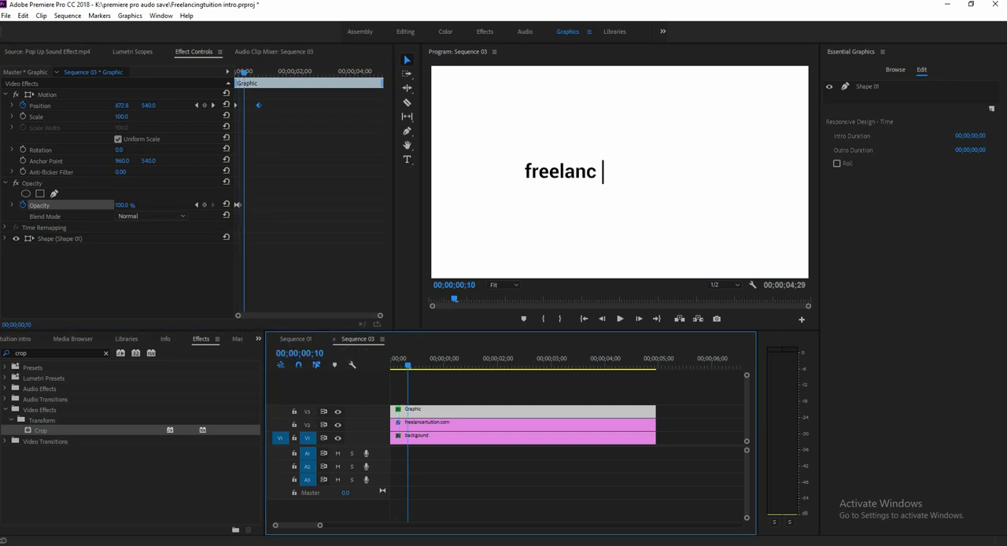
left_click(203, 204)
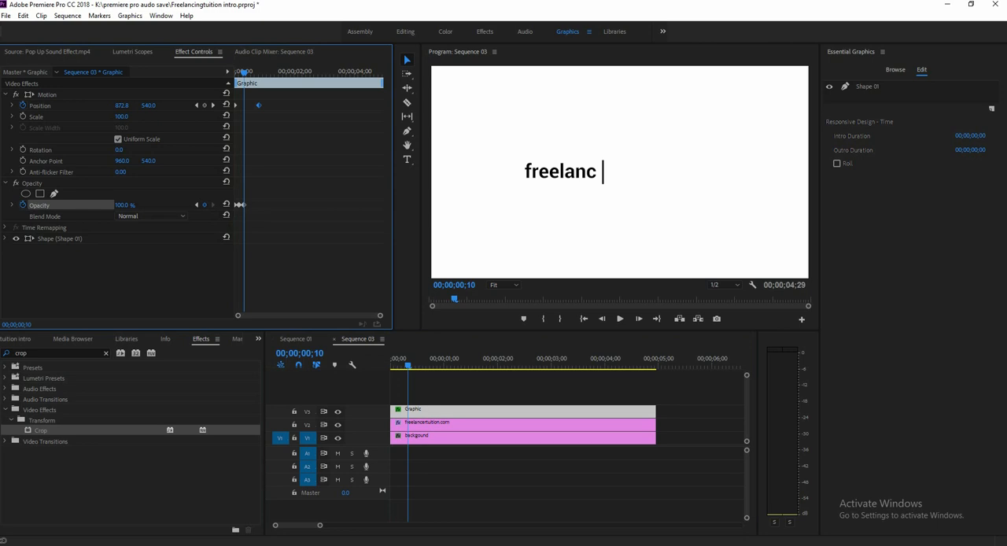
Set the cursor bar's opacity to 0% at the first Opacity keyframe.
left_click_drag(380, 315, 283, 316)
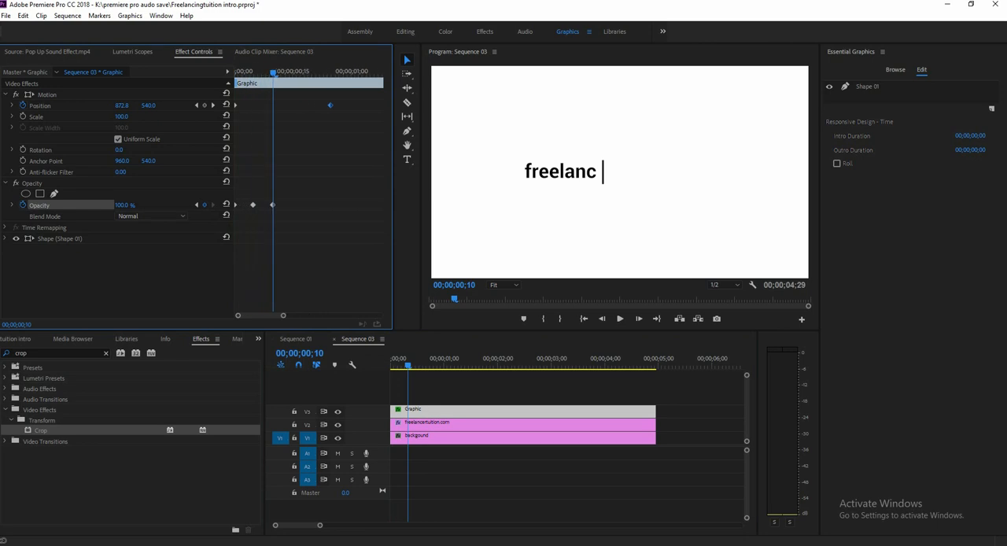
left_click(197, 204)
left_click(197, 204)
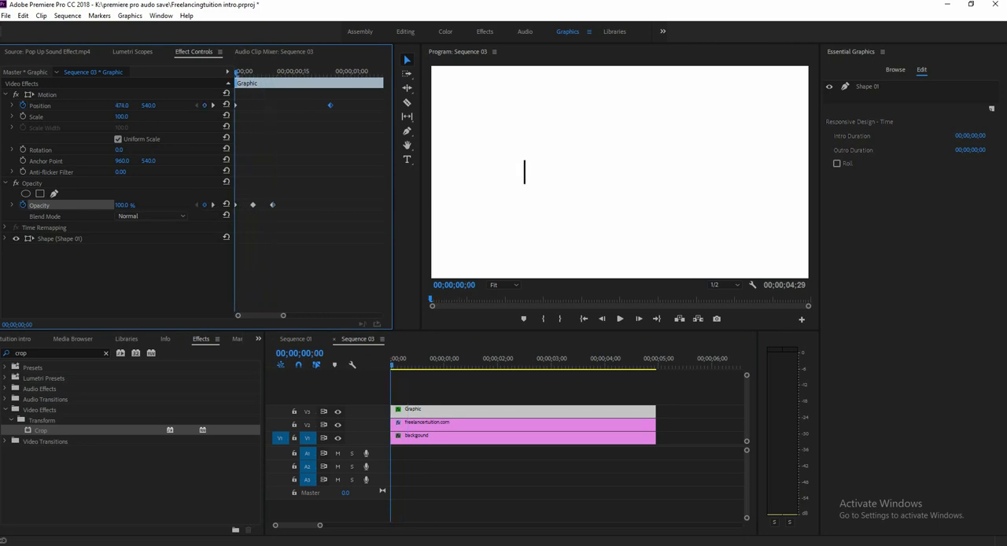
left_click(122, 205)
key("super+c")
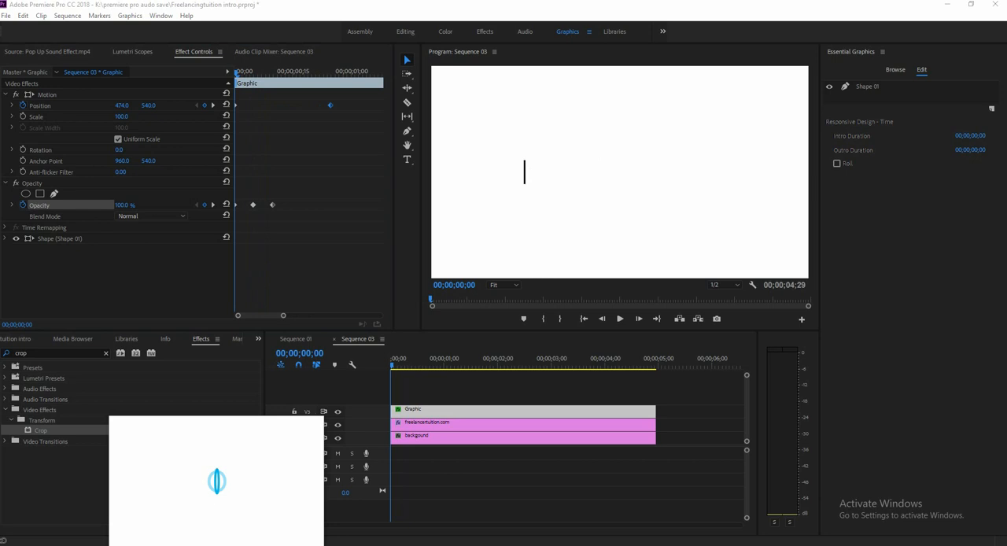
type("0")
key("Return")
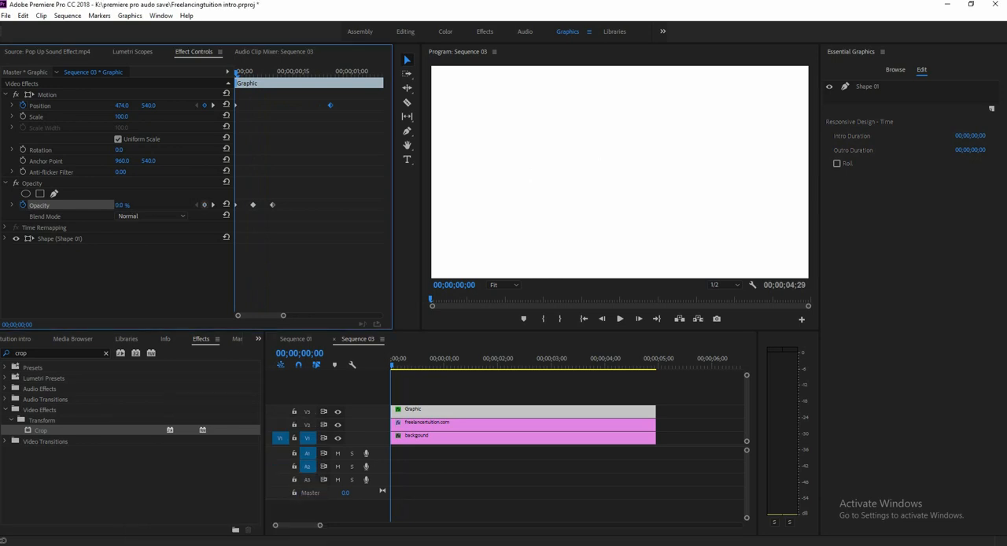
Set the cursor bar's opacity to 0% at the third Opacity keyframe and return the playhead to the sequence start.
left_click(212, 204)
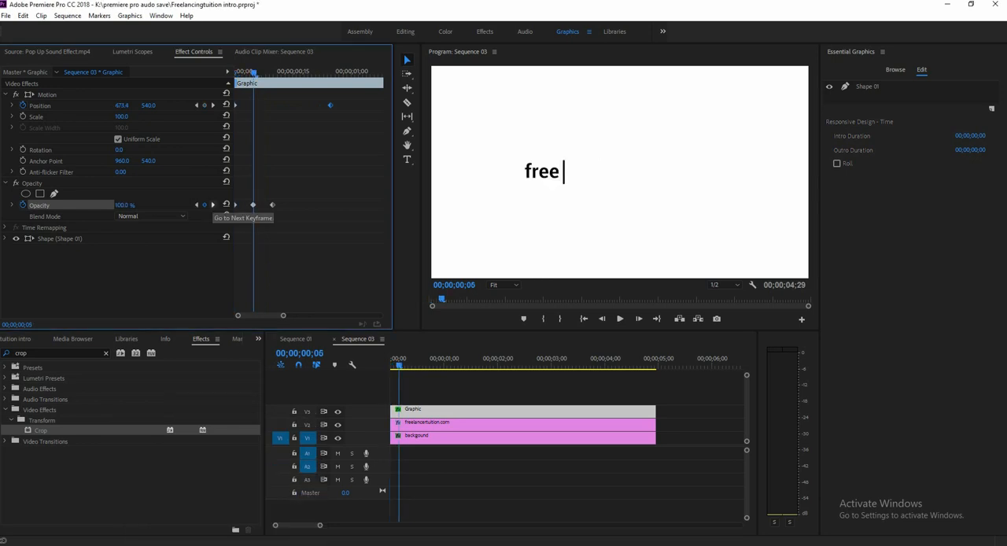
left_click(213, 204)
left_click(123, 205)
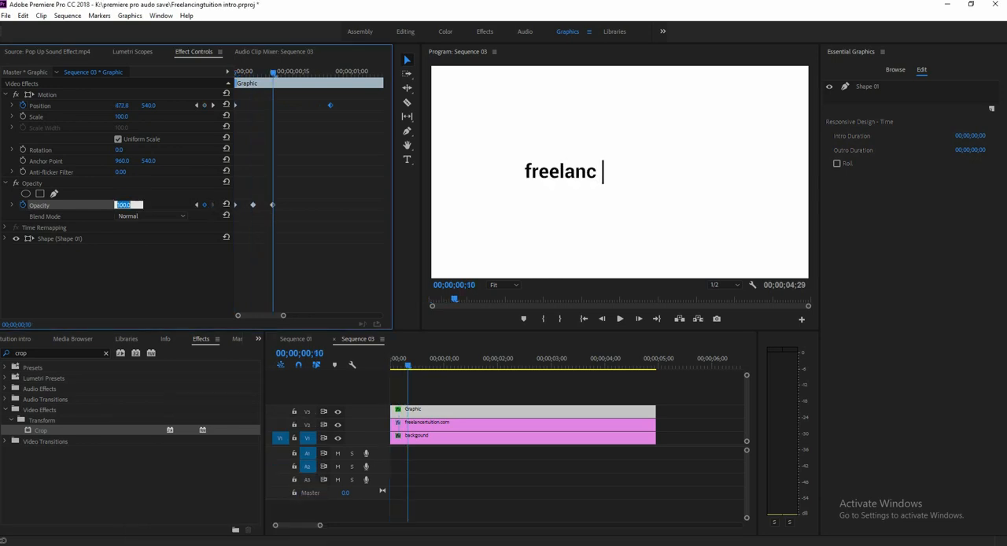
type("0")
key("Return")
left_click_drag(273, 74, 235, 73)
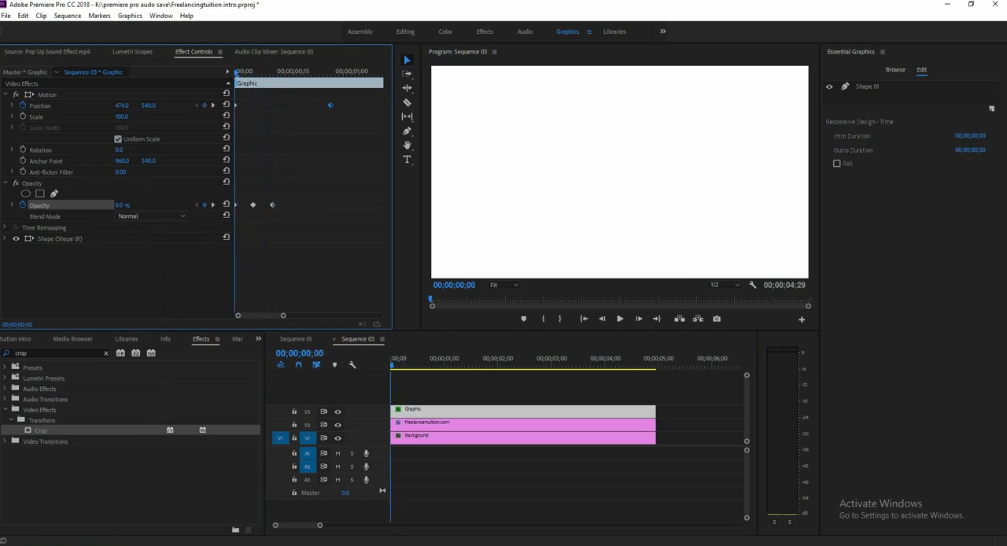
Copy the cursor clip's three Opacity keyframes and paste them at 00;00;00;10 and 00;00;00;20.
left_click(252, 204)
right_click(253, 204)
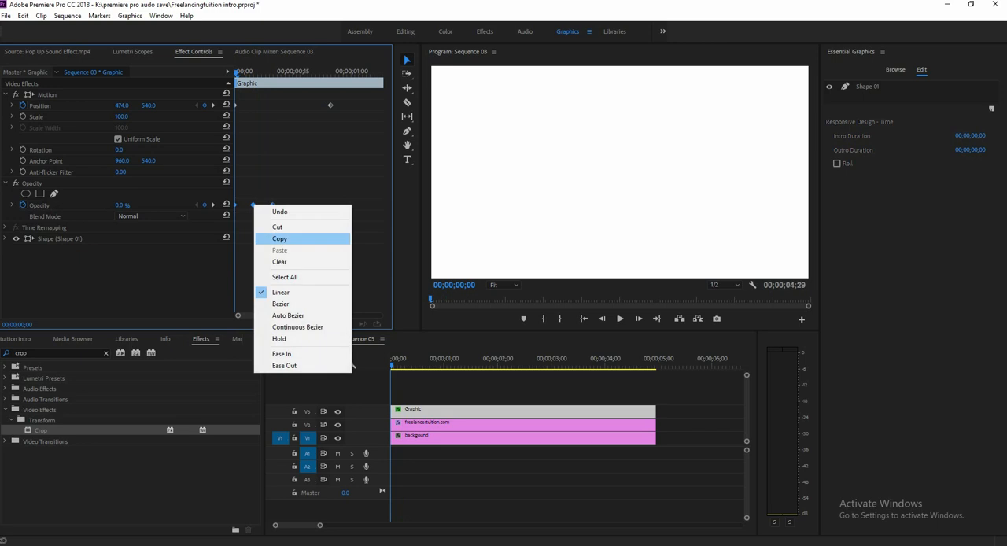
left_click(280, 238)
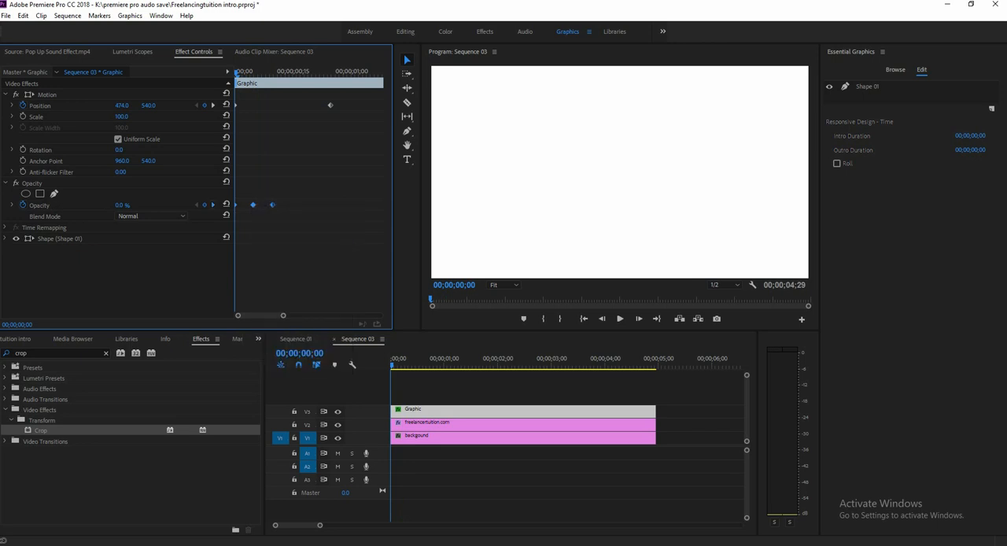
key("space")
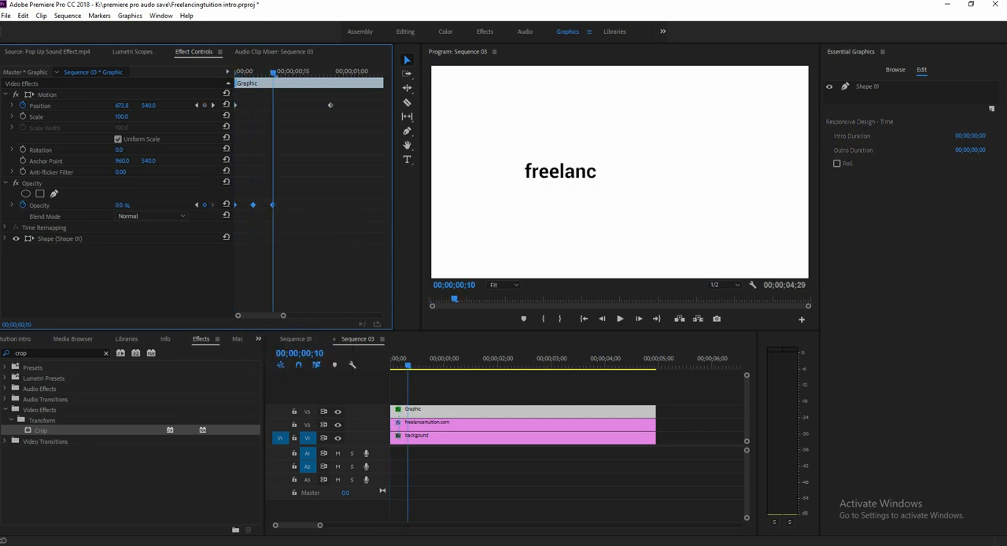
key("ctrl+v")
key("shift+Right")
key("shift+Right")
key("ctrl+v")
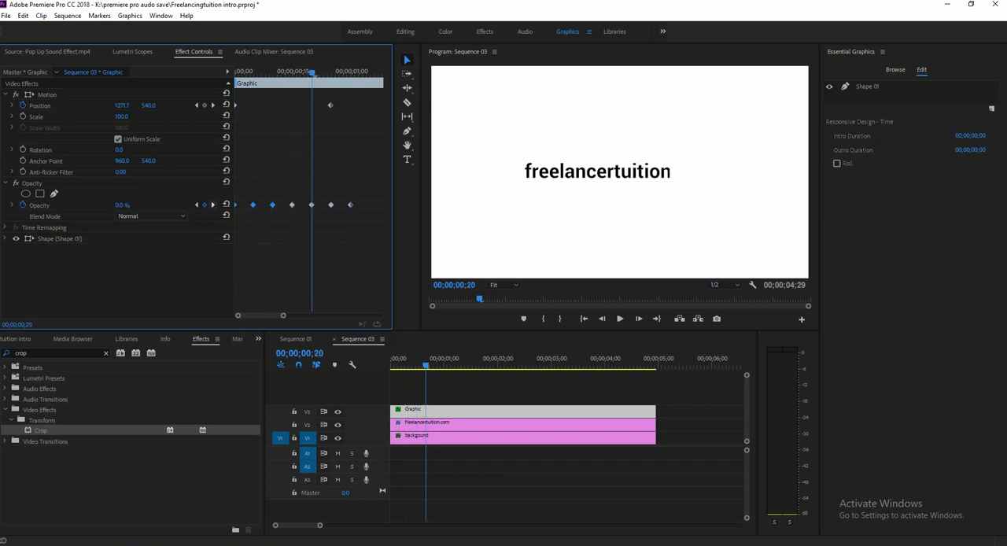
Continue the cursor's blink by pasting the copied Opacity keyframes at 00;00;01;00, 00;00;01;10 and 00;00;01;20.
key("shift+Right")
key("shift+Right")
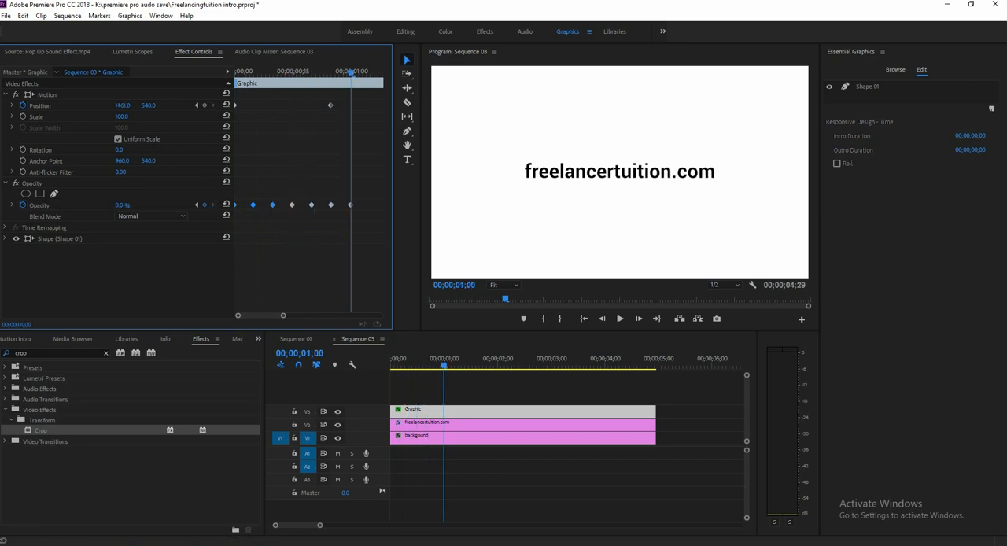
key("ctrl+v")
key("shift+Right")
key("shift+Right")
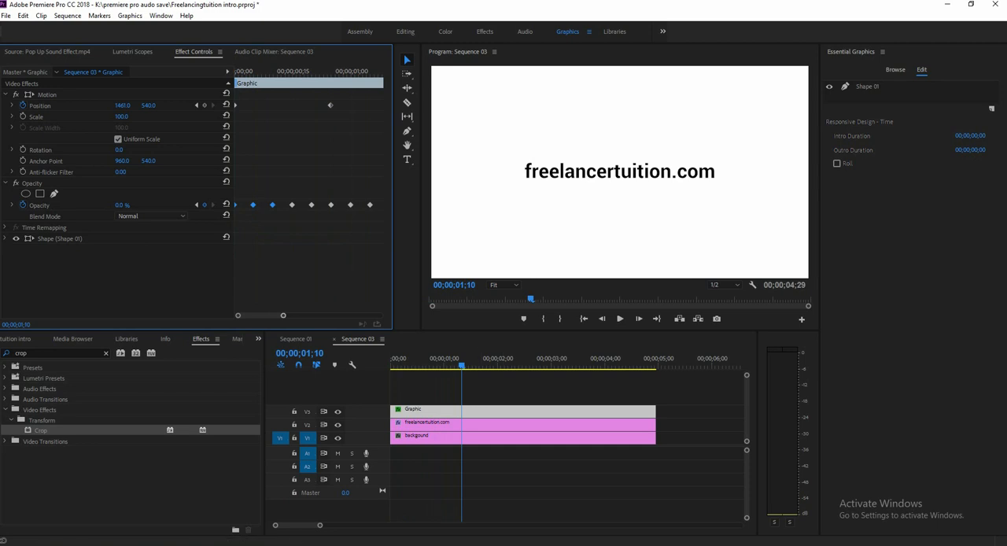
left_click_drag(283, 315, 301, 315)
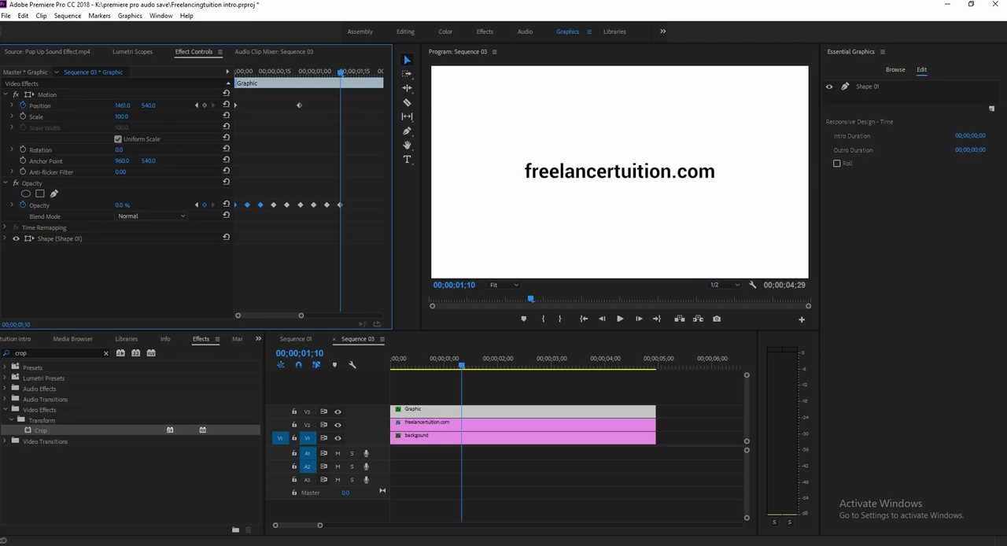
key("shift+Right")
key("shift+Right")
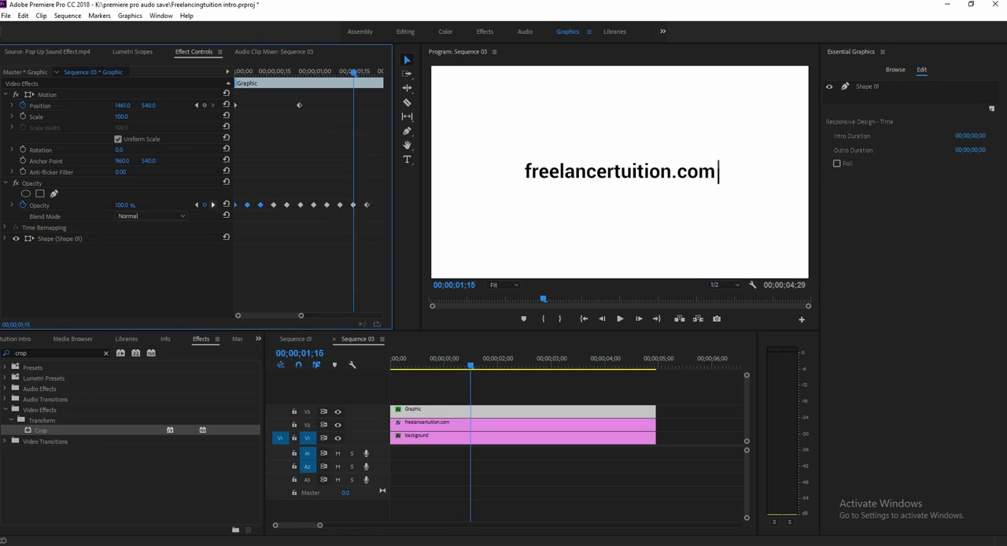
key("ctrl+v")
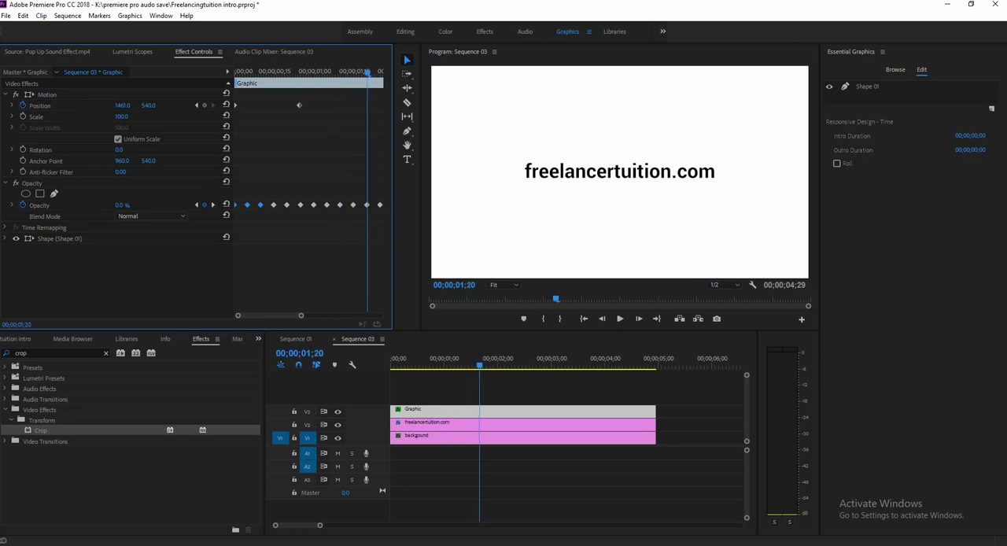
Paste the copied Opacity keyframes at 00;00;02;00 and play the sequence from its start.
left_click(212, 205)
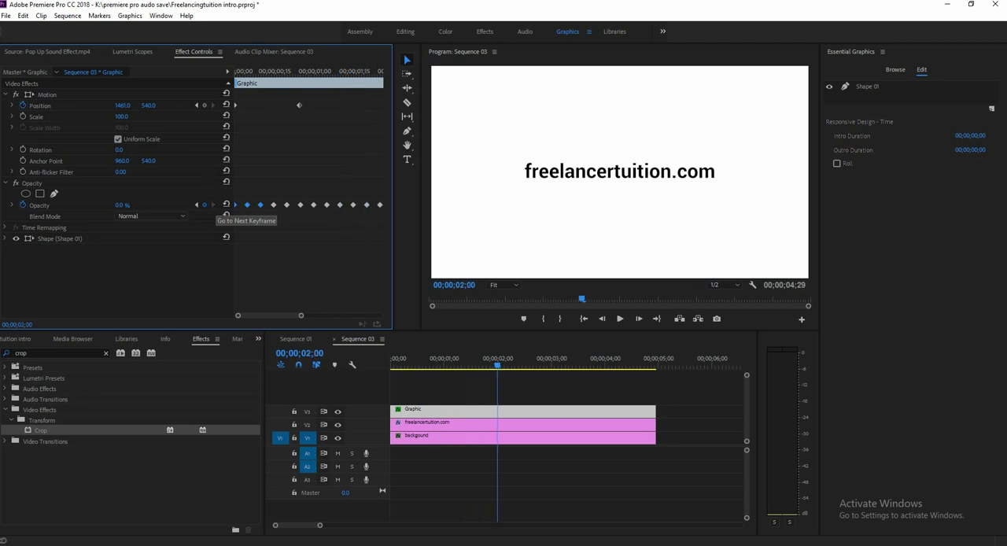
left_click_drag(301, 315, 333, 316)
key("ctrl+v")
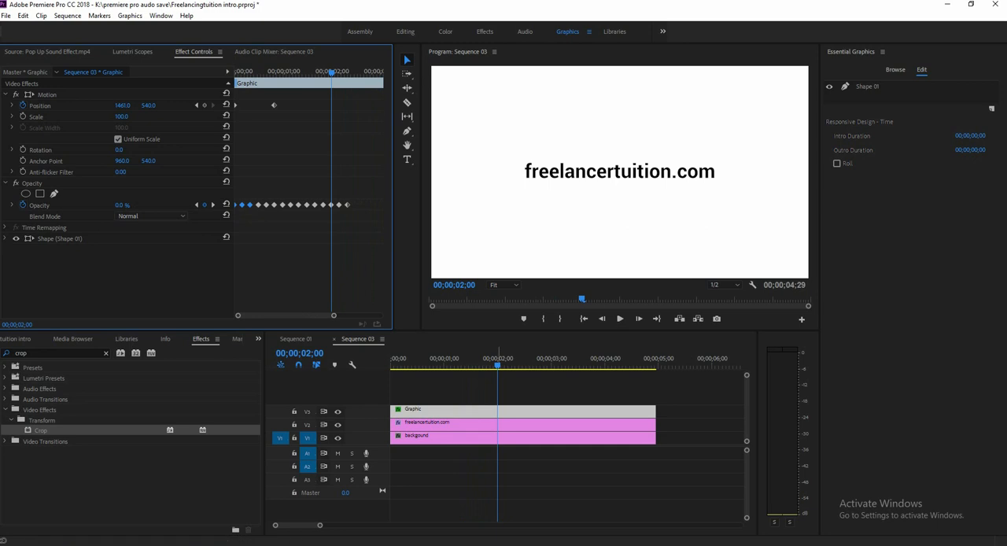
left_click_drag(498, 365, 390, 365)
key("space")
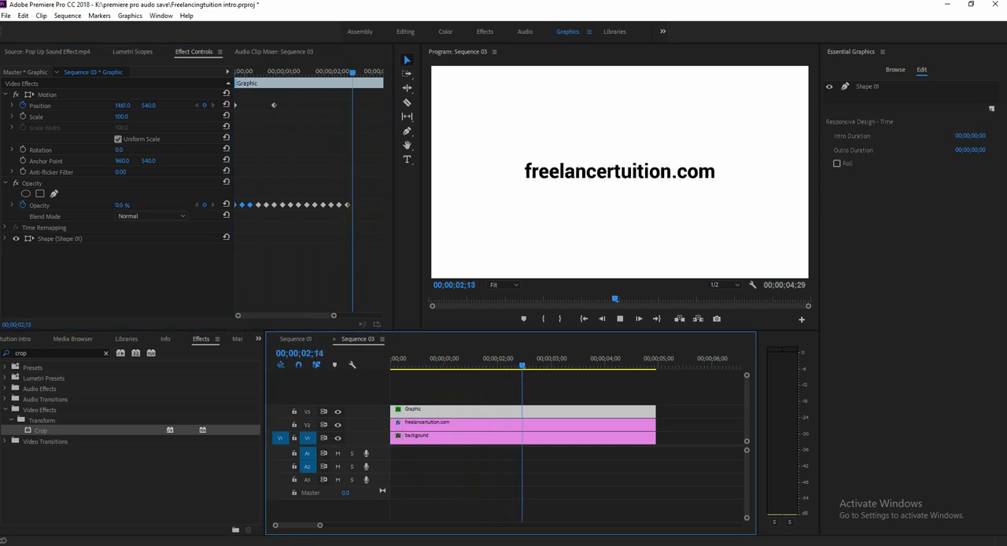
key("space")
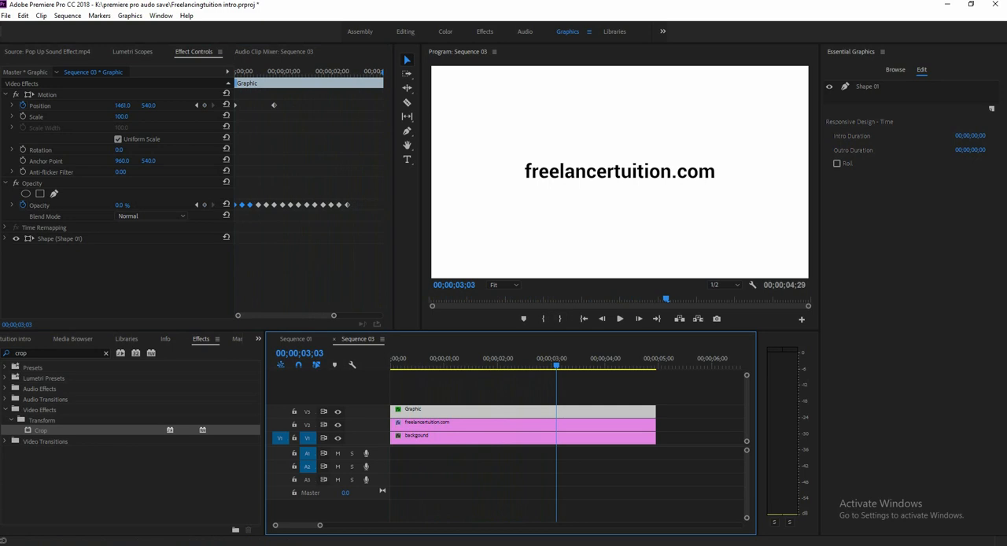
Extend the cursor's repeating Opacity keyframes to about 00;00;03;10 and preview the blinking from the sequence start.
left_click(196, 205)
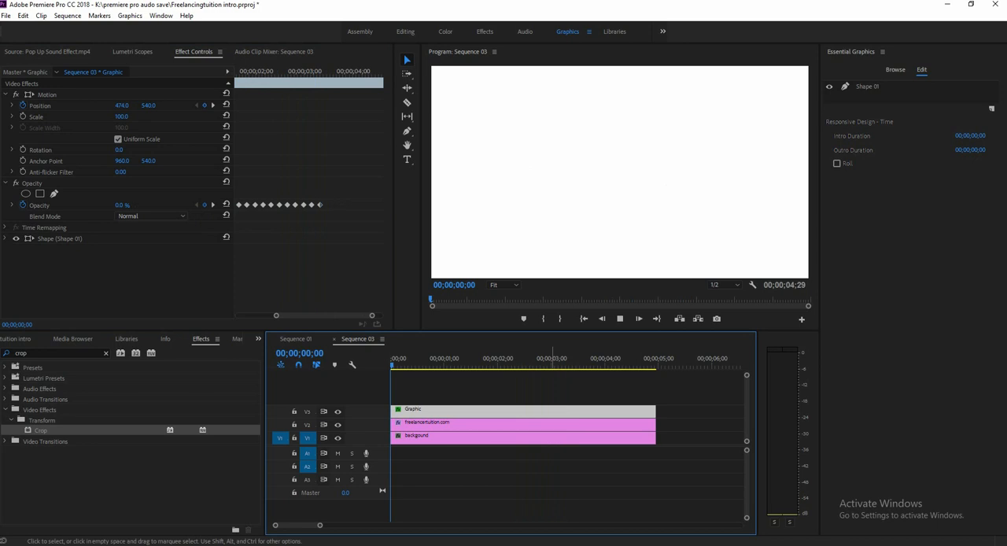
key("space")
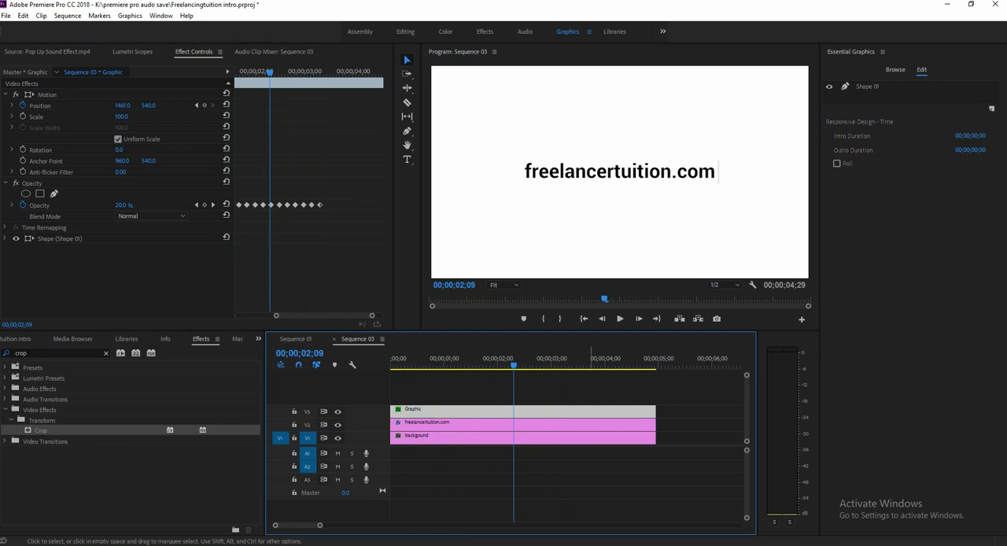
Create a new legacy title in the project, keeping the default name and the 1920 by 1080 video settings.
left_click(257, 339)
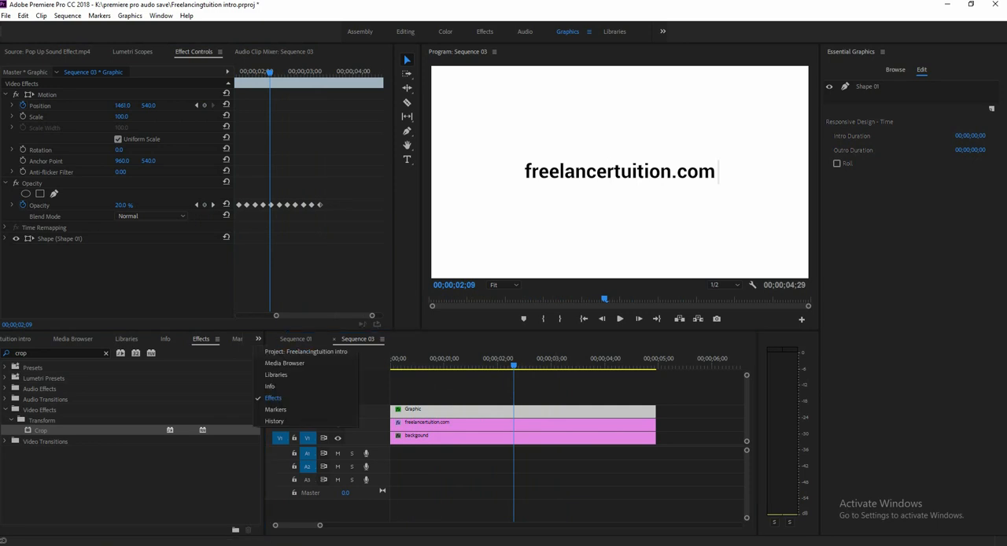
left_click(306, 351)
left_click(163, 480)
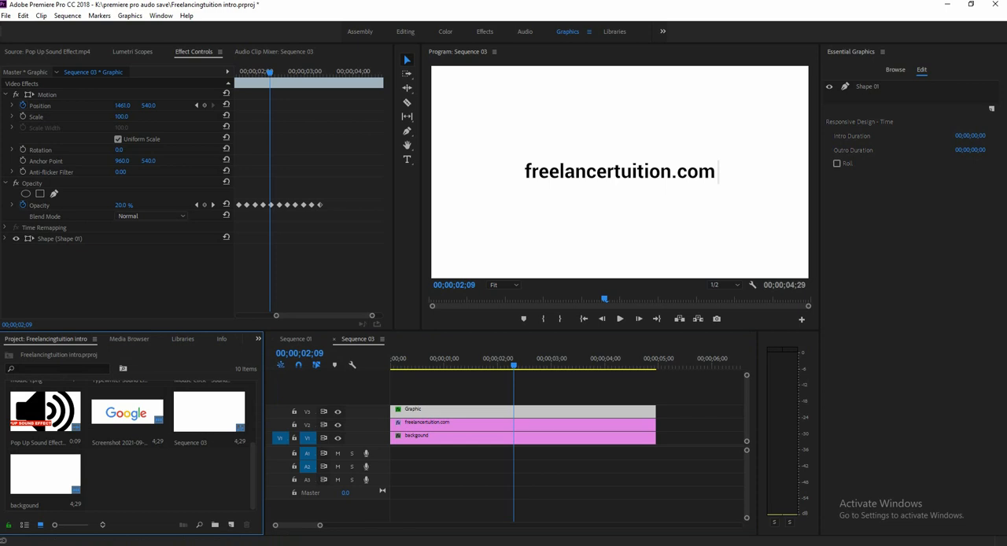
left_click(6, 16)
mouse_move(31, 28)
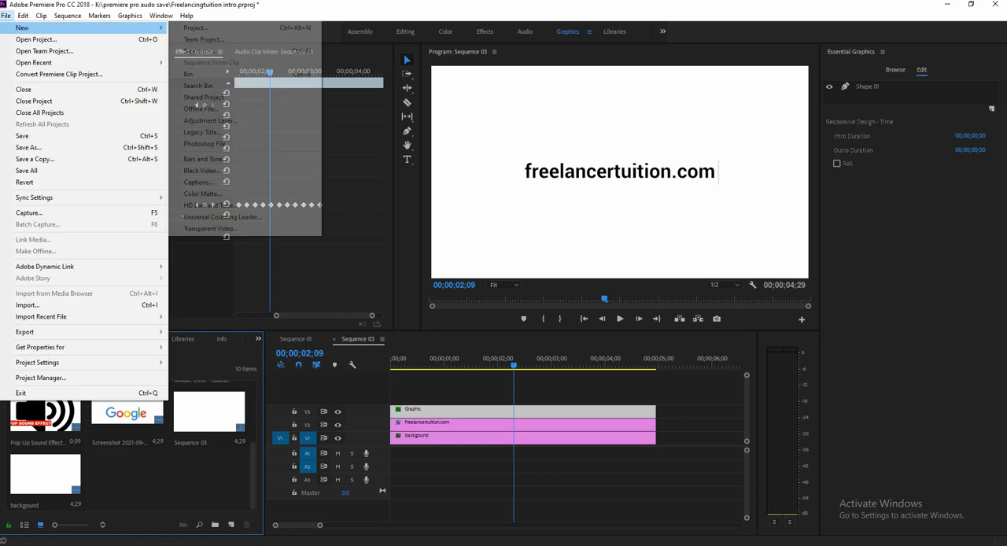
left_click(202, 132)
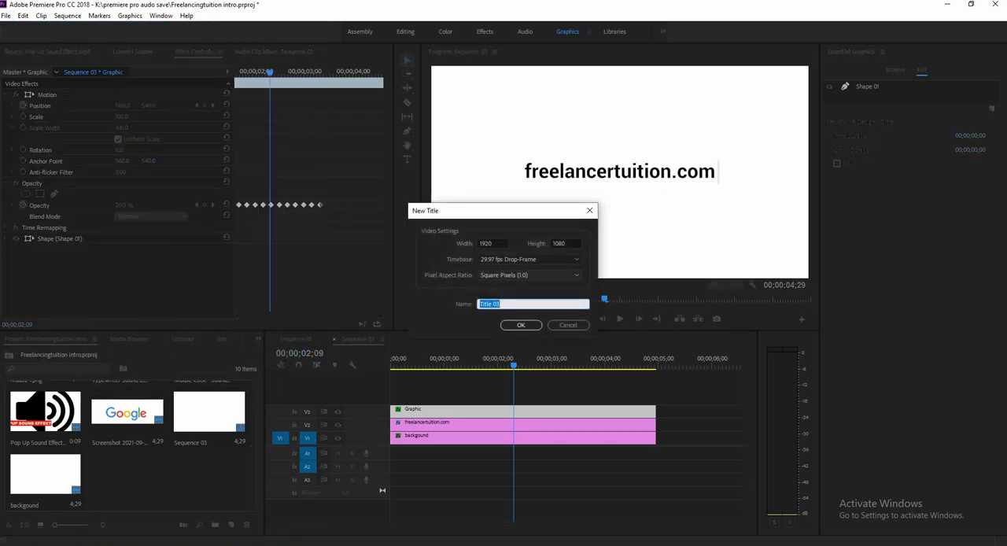
key("Return")
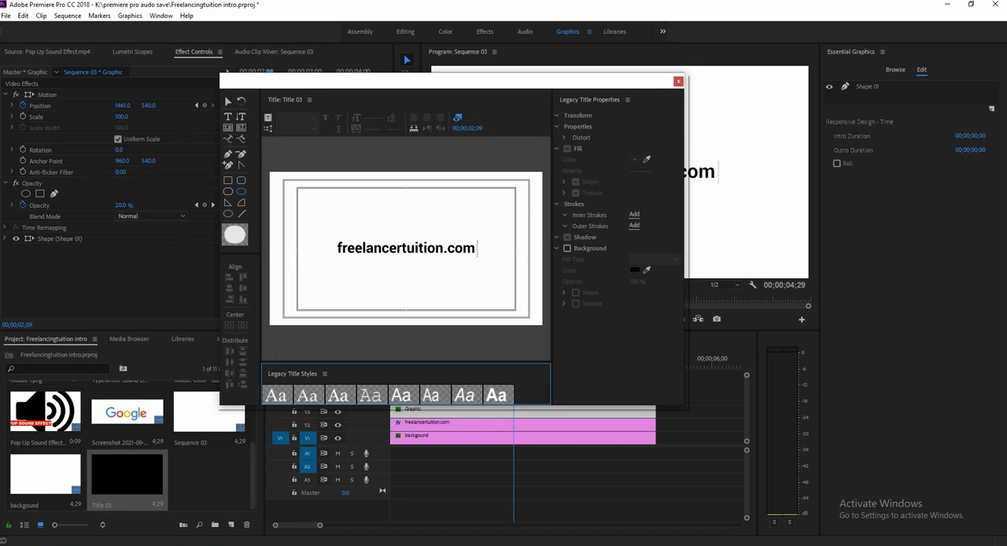
Draw a horizontal rounded rectangle about 1139 by 194 over the freelancertuition.com text, with the background video shown in the title editor.
left_click_drag(452, 81, 483, 89)
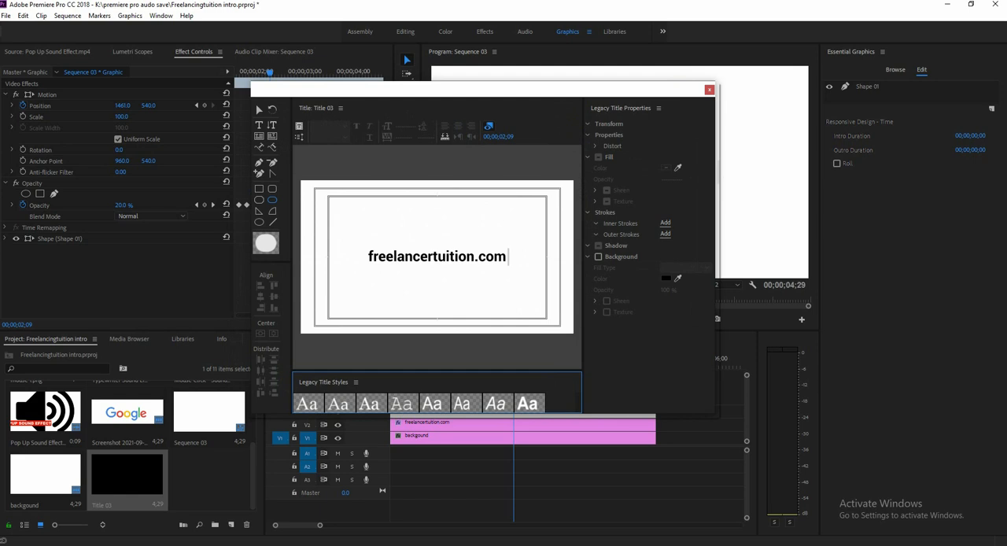
left_click(489, 126)
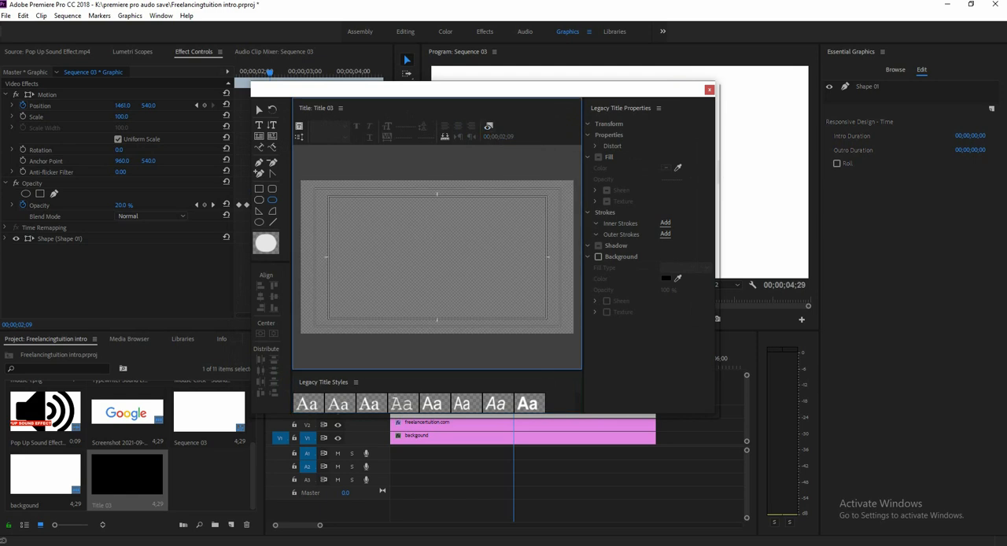
left_click(489, 126)
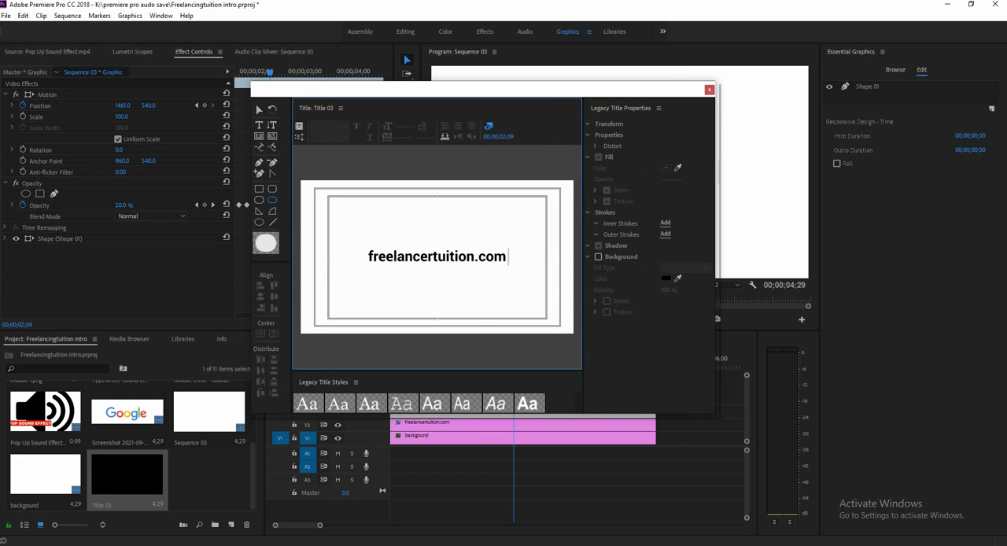
left_click(272, 200)
left_click_drag(363, 247, 526, 273)
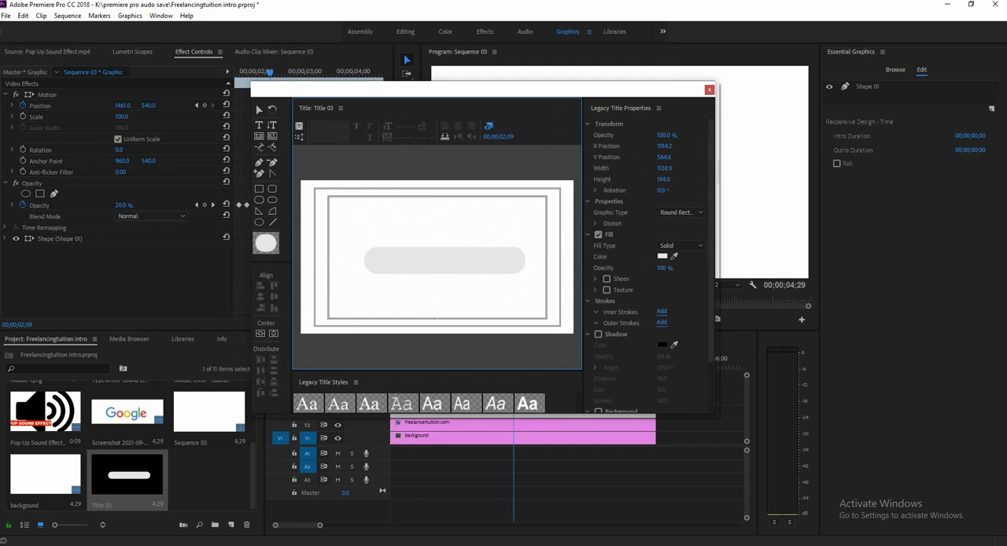
Give the rounded rectangle an inner stroke instead of a fill and center it horizontally and vertically in the frame.
left_click(598, 234)
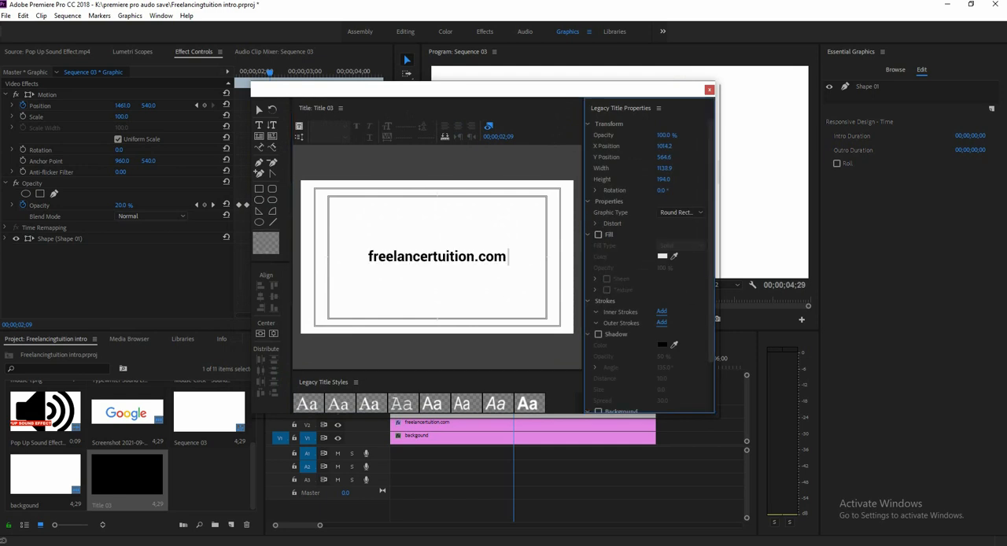
left_click(662, 311)
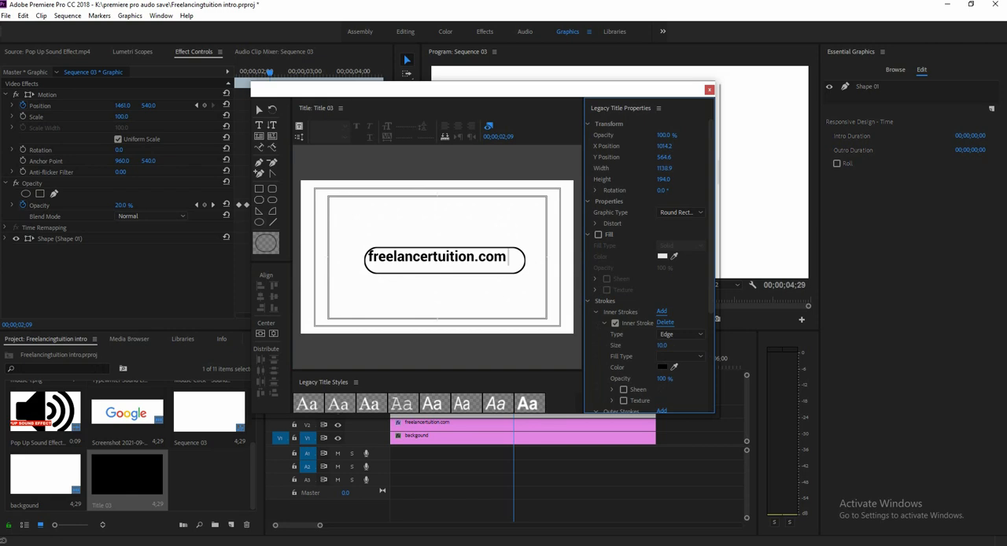
left_click(260, 333)
left_click(273, 333)
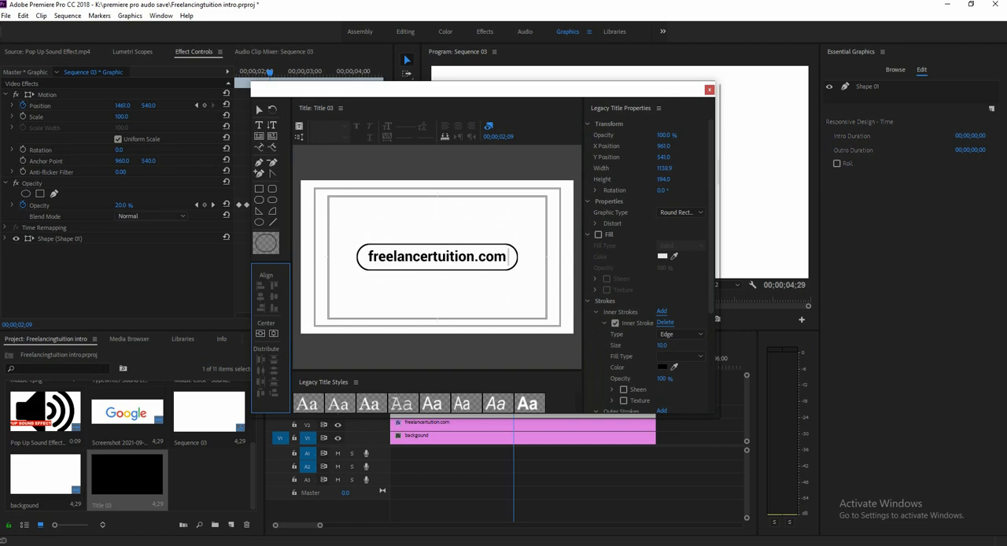
Place the search bar title, Title 03, on track V4 at the sequence start and play back the result.
left_click(709, 89)
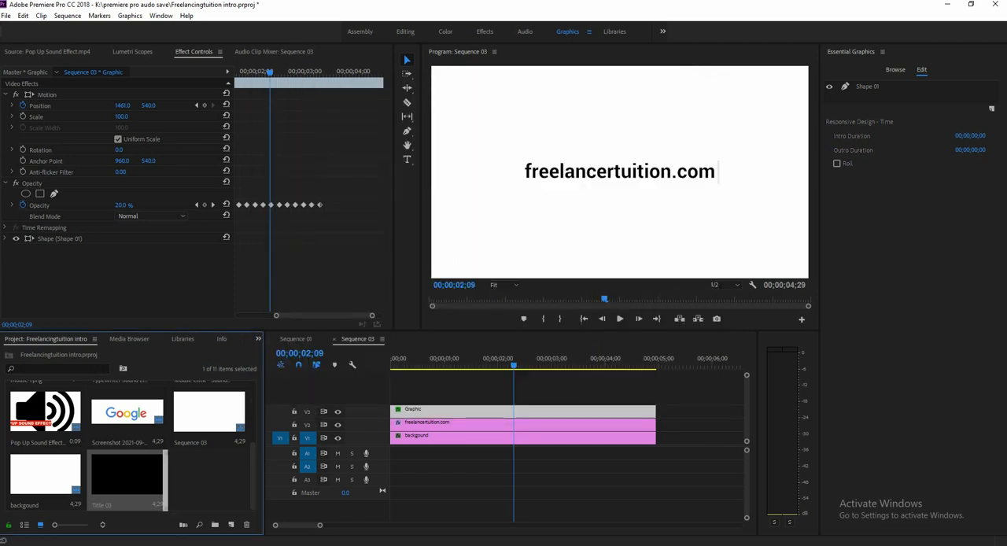
left_click_drag(126, 474, 419, 399)
left_click(422, 399)
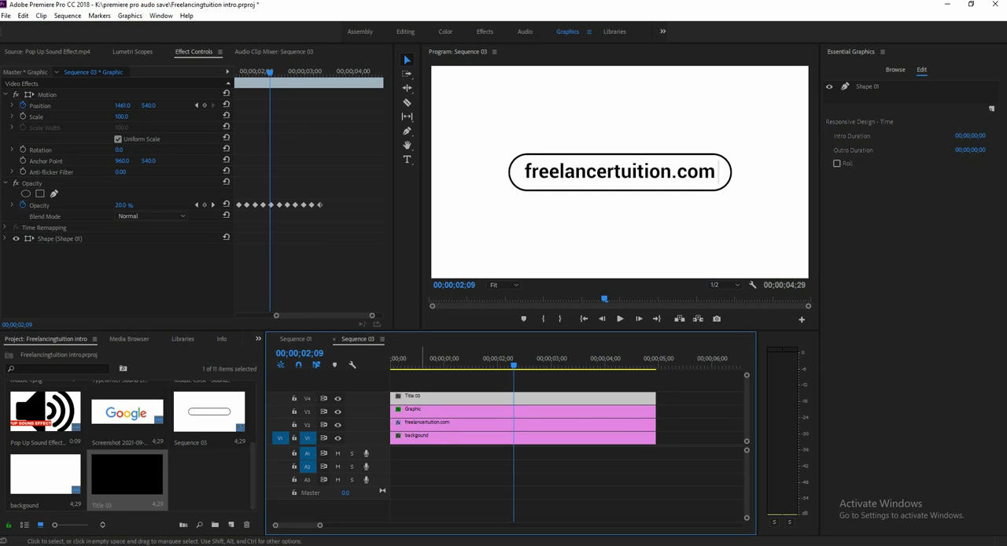
key("Home")
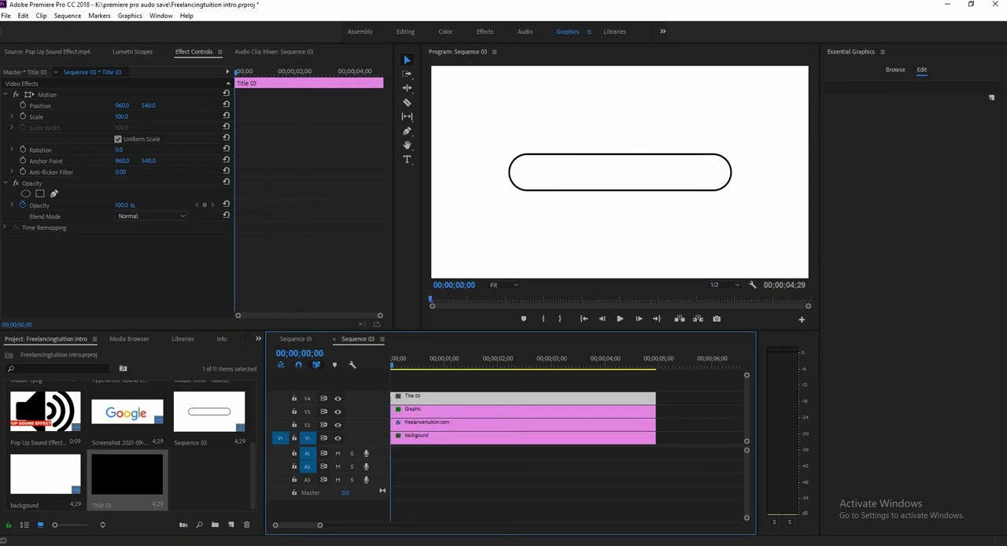
key("space")
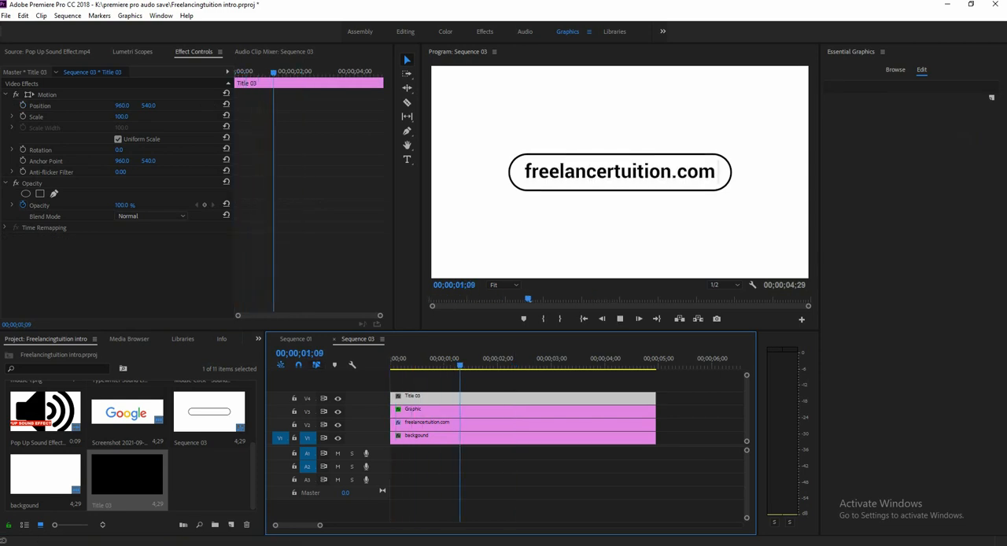
key("space")
Add the Google logo screenshot on track V5 from the sequence start and set its vertical position to 343 above the search bar.
left_click(127, 413)
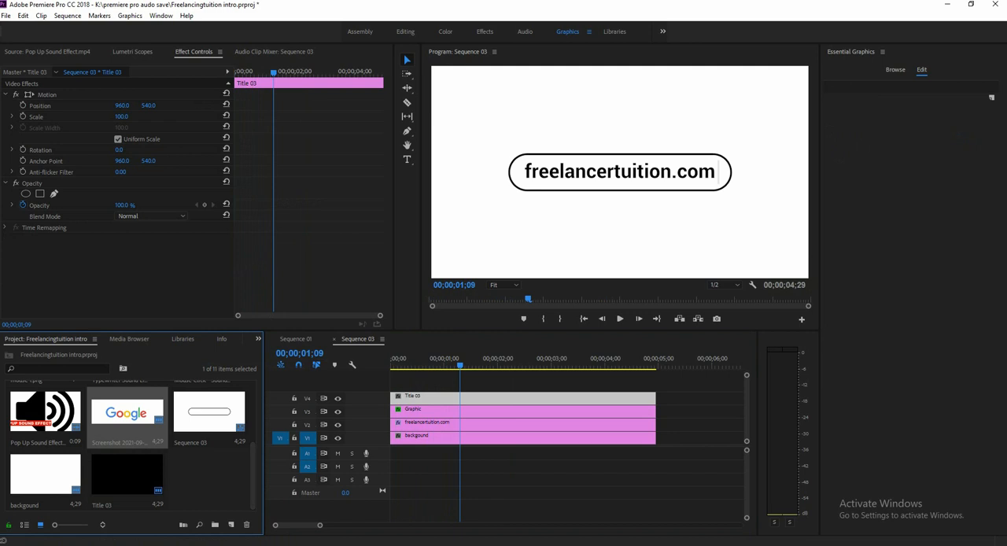
left_click_drag(127, 412, 393, 386)
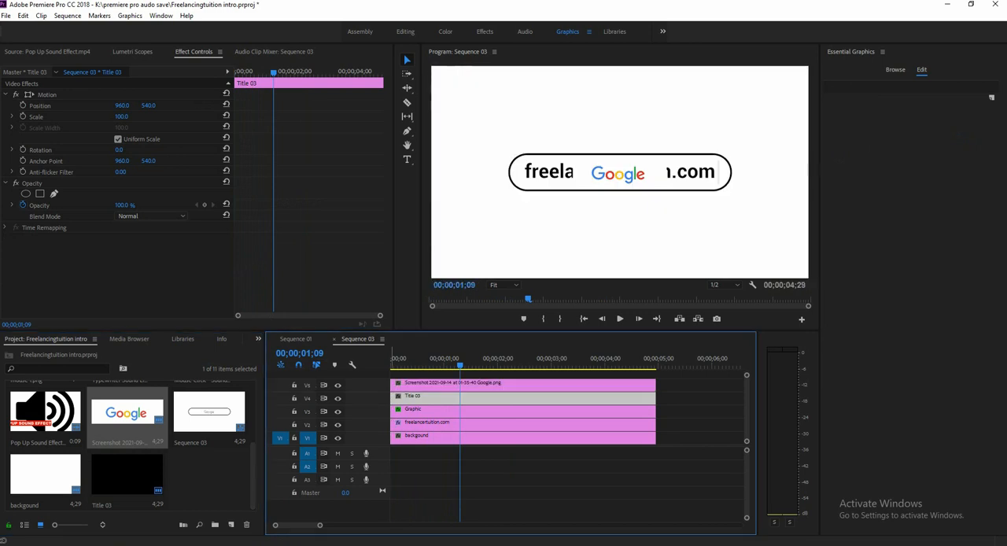
left_click(121, 116)
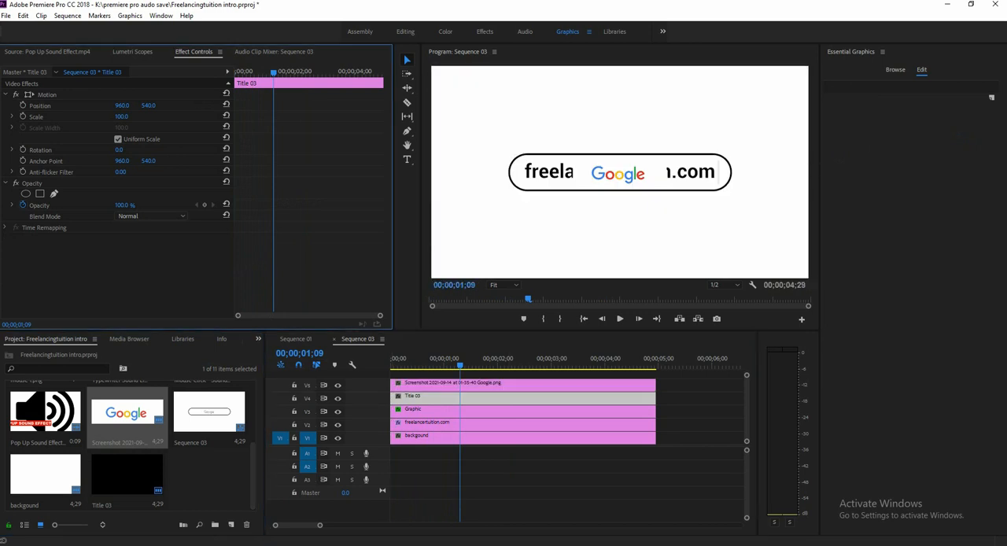
left_click_drag(148, 105, 105, 106)
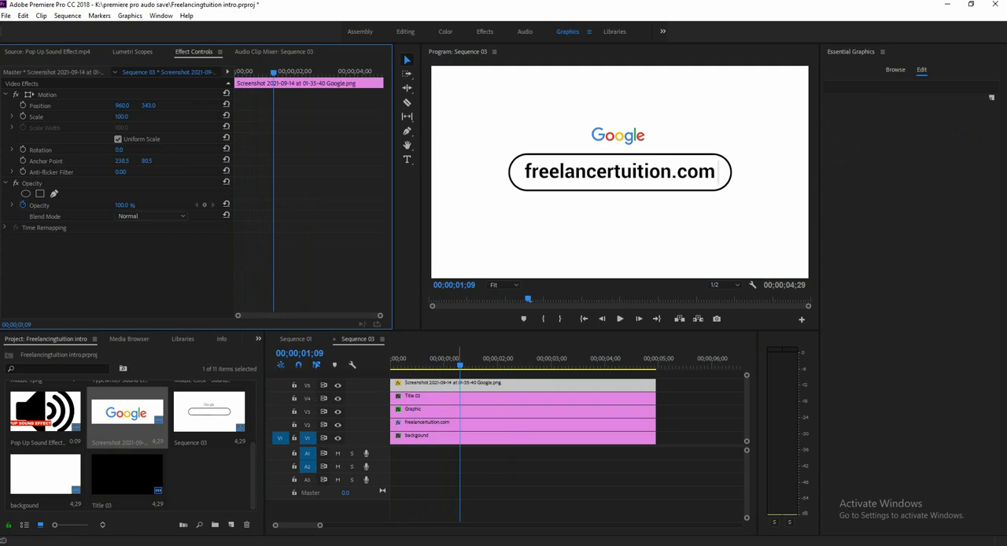
Play back Sequence 03 from the start, and open Sequence 01 at its beginning for comparison.
left_click_drag(460, 365, 391, 364)
key("space")
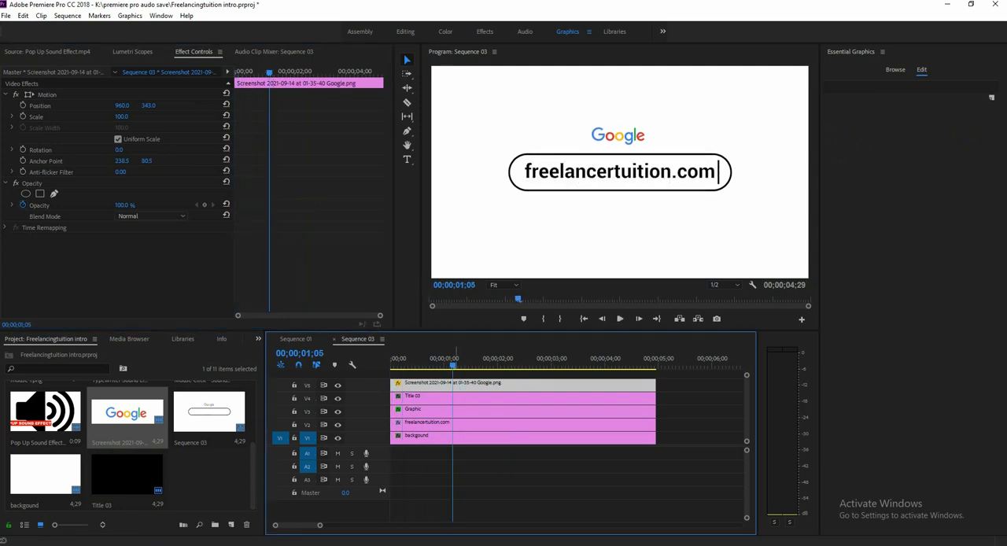
key("space")
left_click(295, 338)
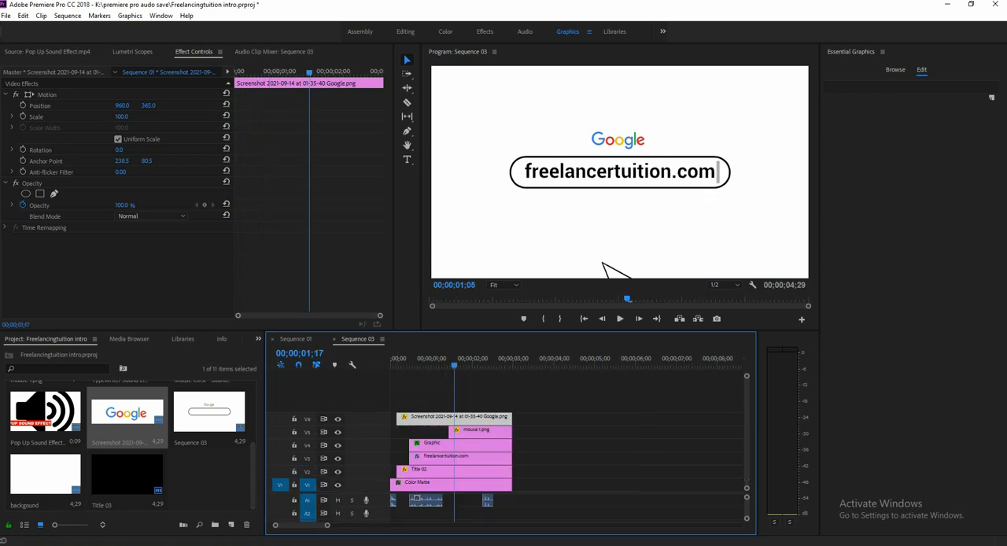
key("Home")
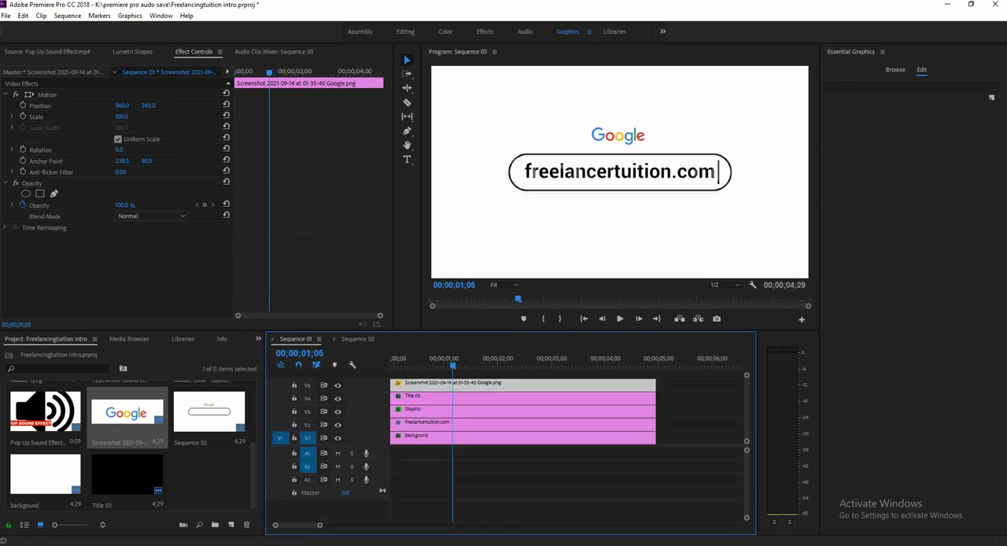
Place the Pop Up Sound Effect clip after the existing clips in Sequence 03 and trim off its silent start with the Razor tool.
double_click(53, 415)
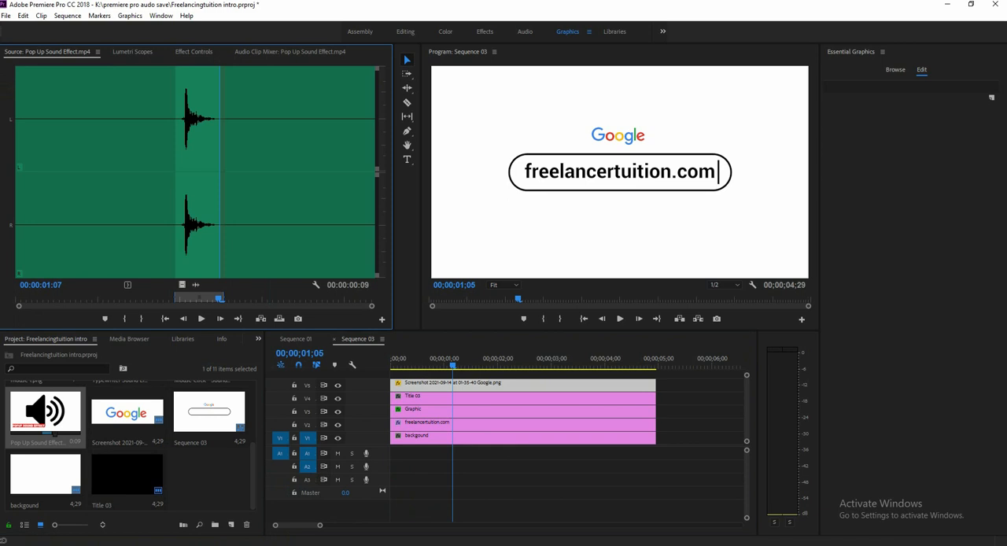
left_click_drag(54, 415, 690, 437)
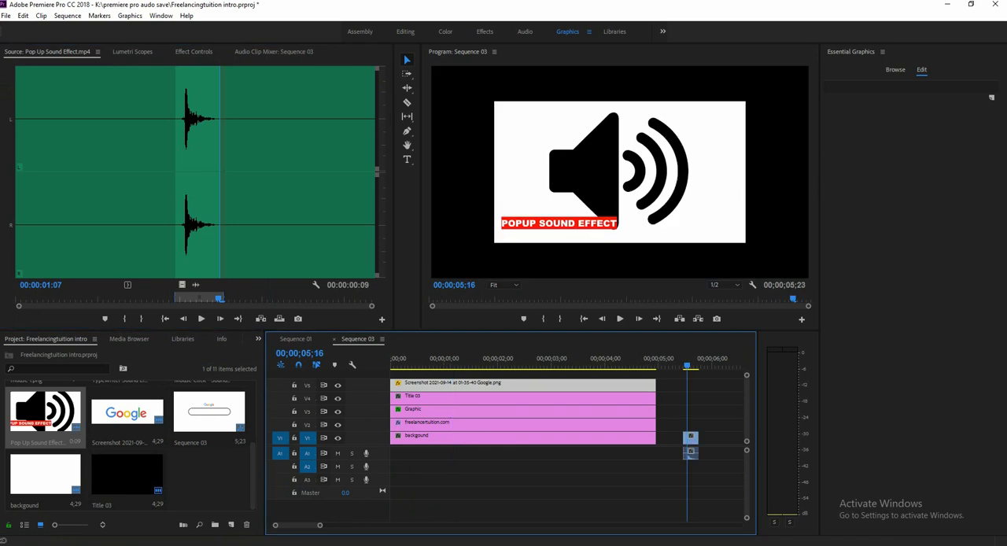
left_click_drag(320, 526, 291, 525)
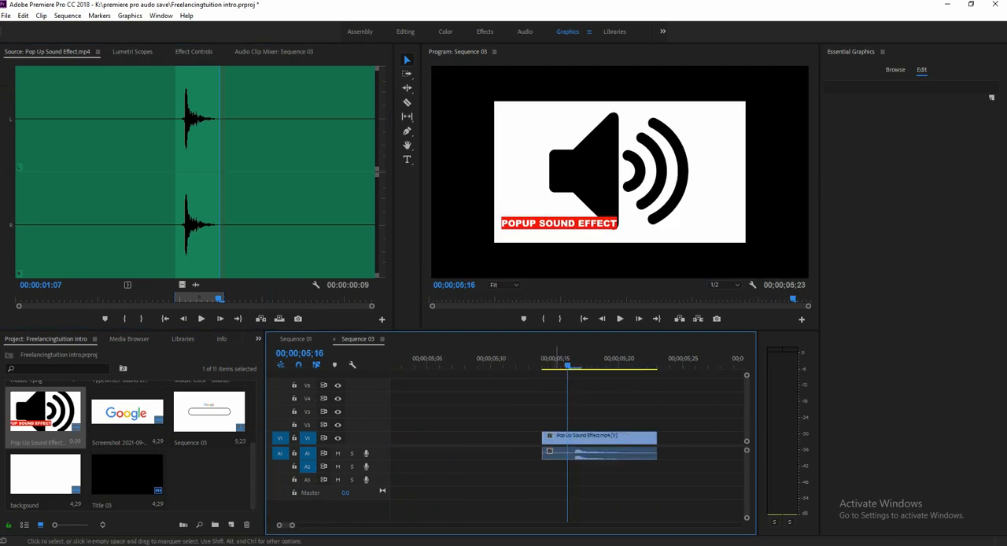
left_click(593, 437)
left_click(608, 405)
key("c")
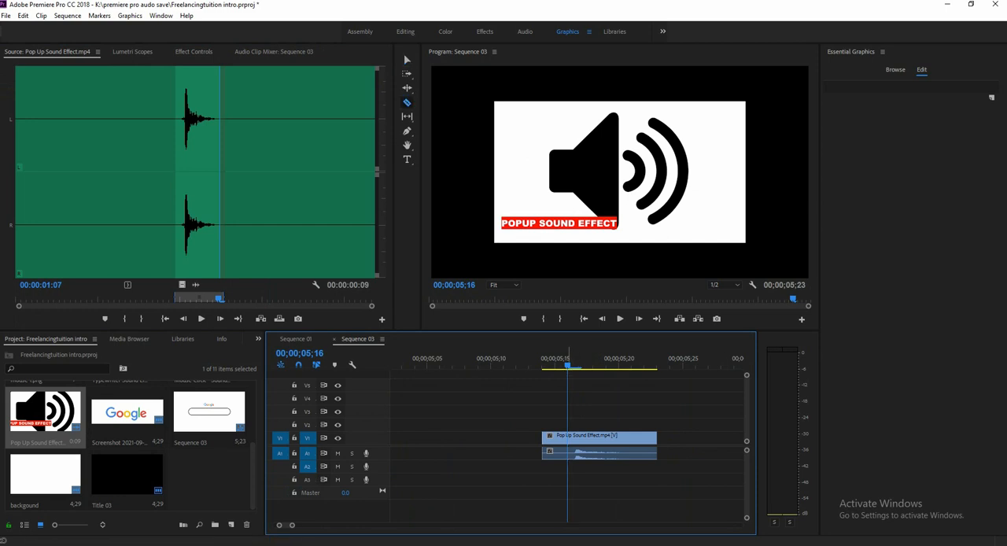
key("Right")
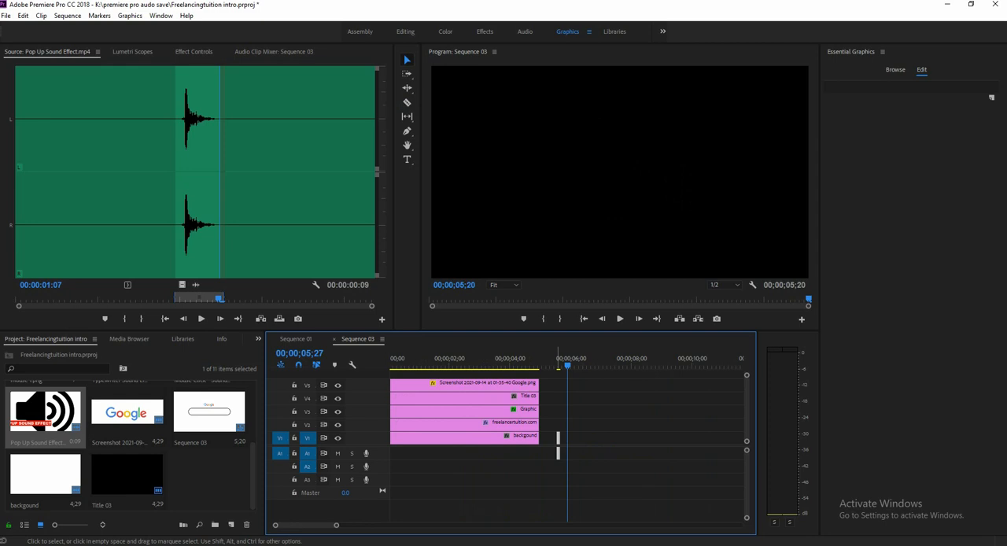
left_click_drag(557, 445, 558, 445)
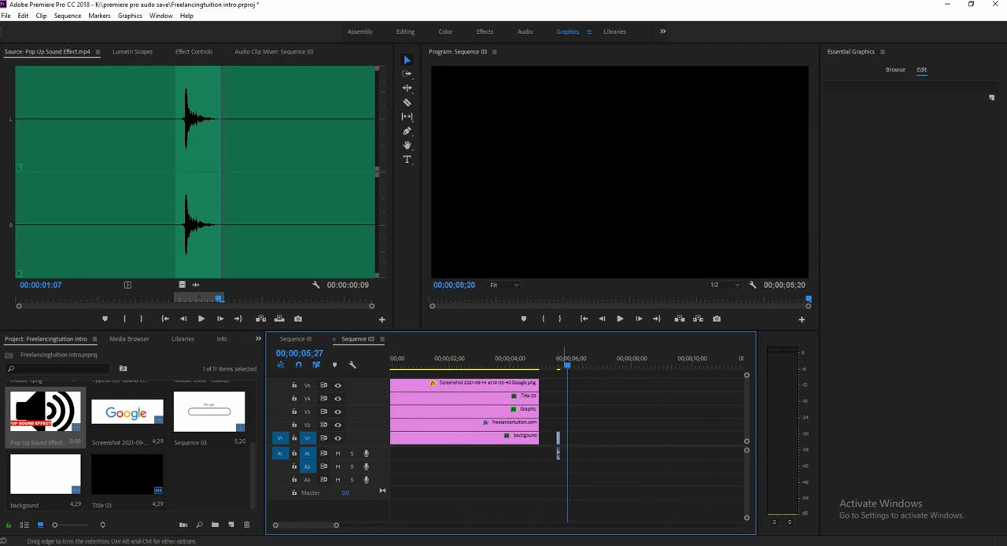
Place only the pop-up audio at the start of track A1 and shift the five visual clips to begin right after it.
mouse_move(557, 453)
left_mouse_down()
mouse_move(383, 454)
mouse_move(560, 453)
mouse_move(549, 453)
left_mouse_up()
left_click_drag(336, 524, 363, 525)
left_click_drag(505, 432, 420, 381)
left_click_drag(421, 384, 446, 384)
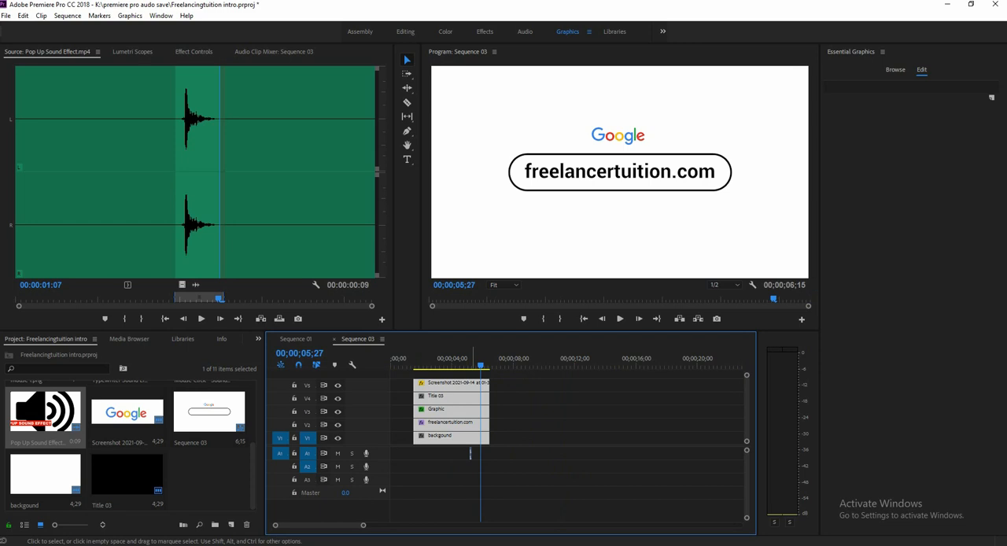
left_click_drag(471, 454, 471, 453)
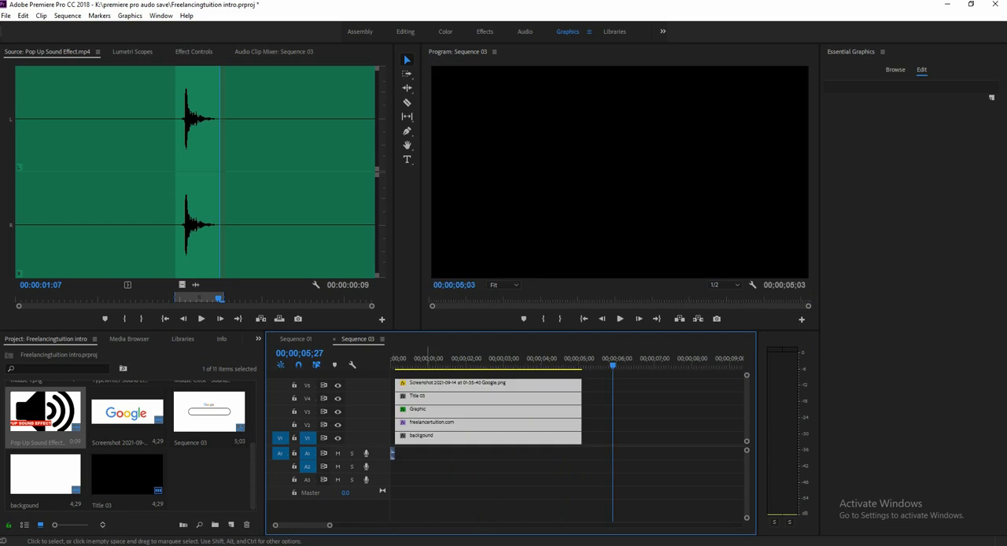
Extend the background clip on V1 back to the sequence start so it covers the pop-up sound.
left_click(608, 461)
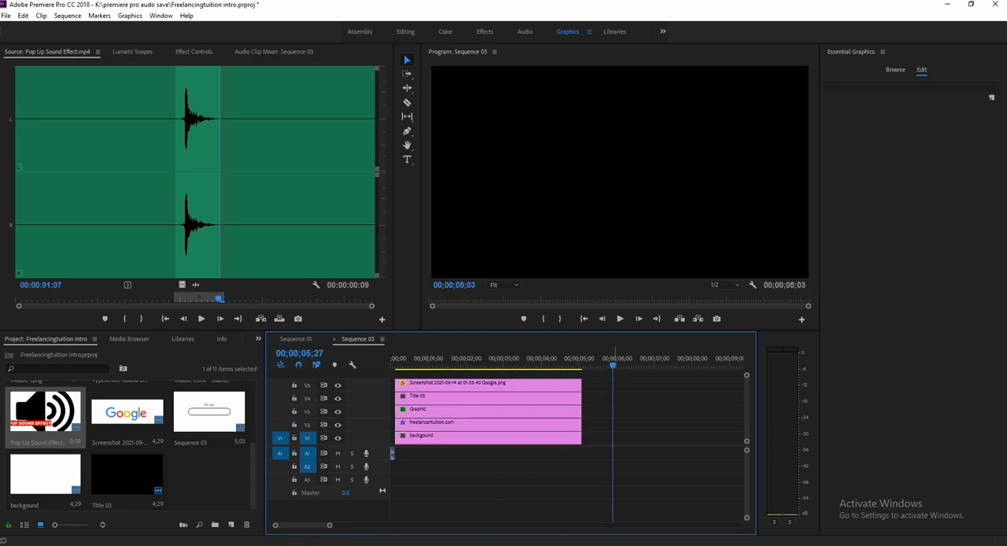
left_click_drag(615, 364, 390, 364)
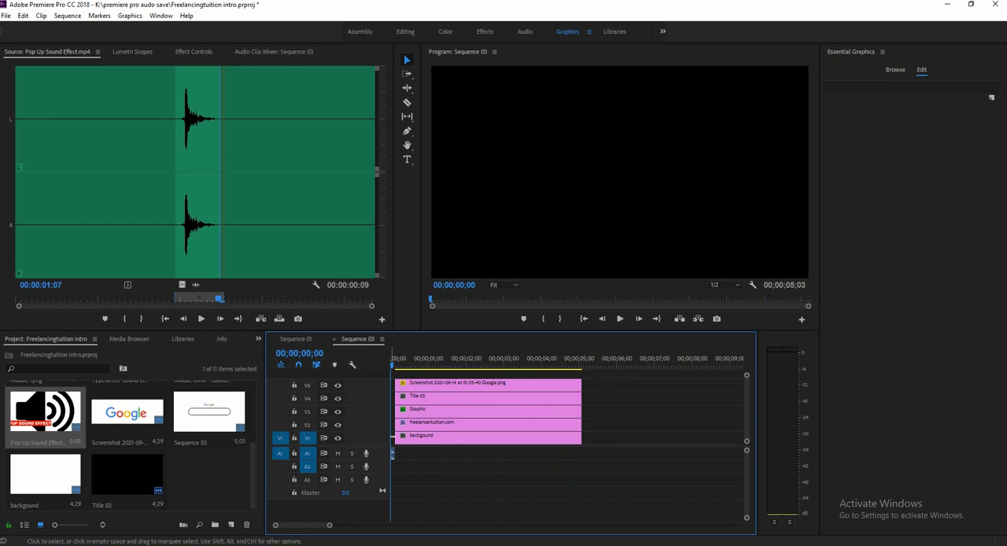
left_click(396, 437)
left_click_drag(396, 437, 391, 437)
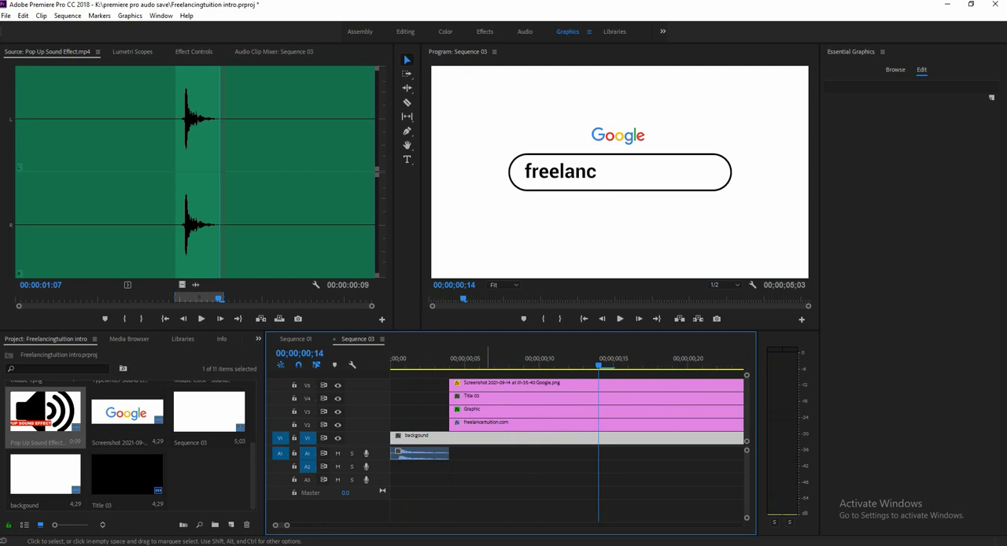
key("Home")
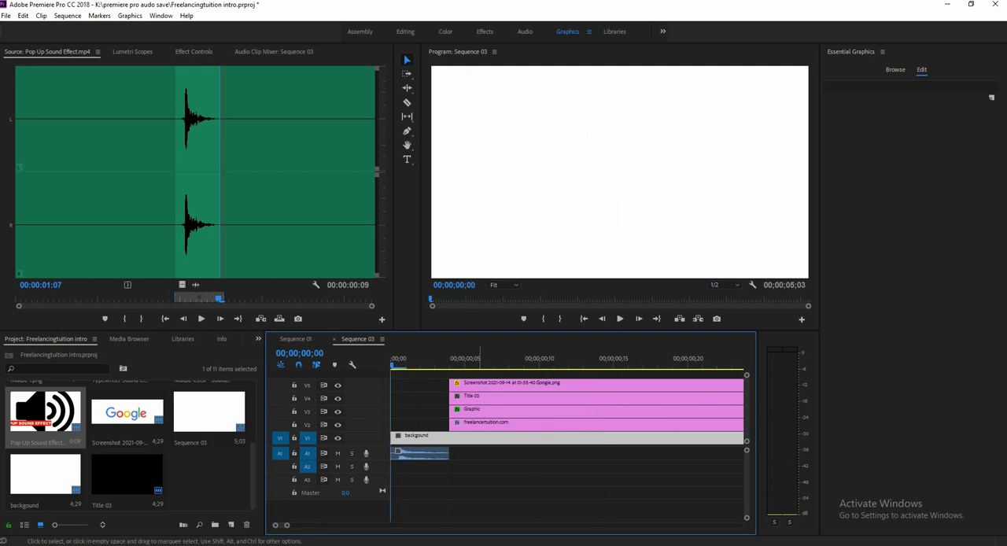
Extend the search bar title, Title 03, on V4 back to the sequence start and preview it.
left_click(479, 423)
left_click(462, 410)
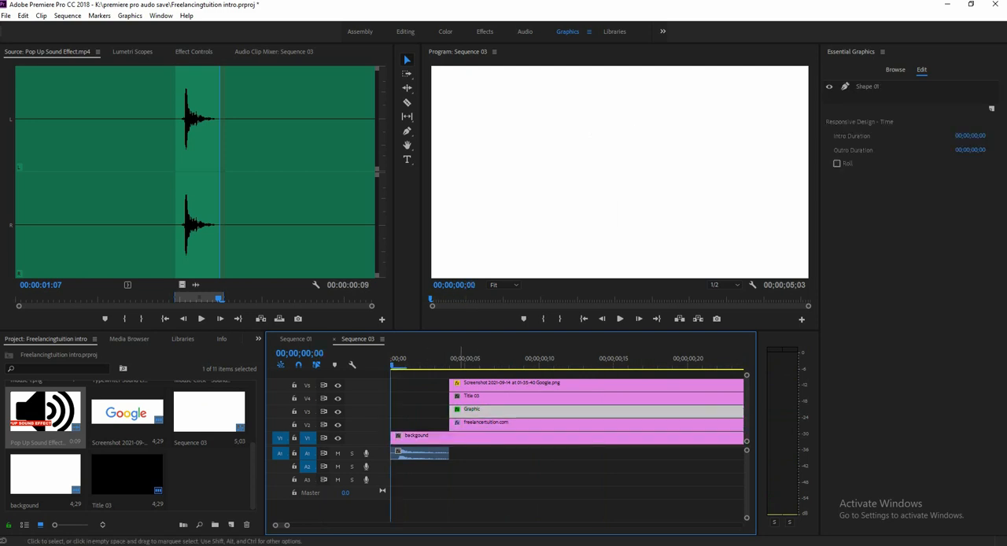
left_click_drag(390, 411, 442, 411)
left_click(505, 397)
left_click_drag(503, 395, 444, 395)
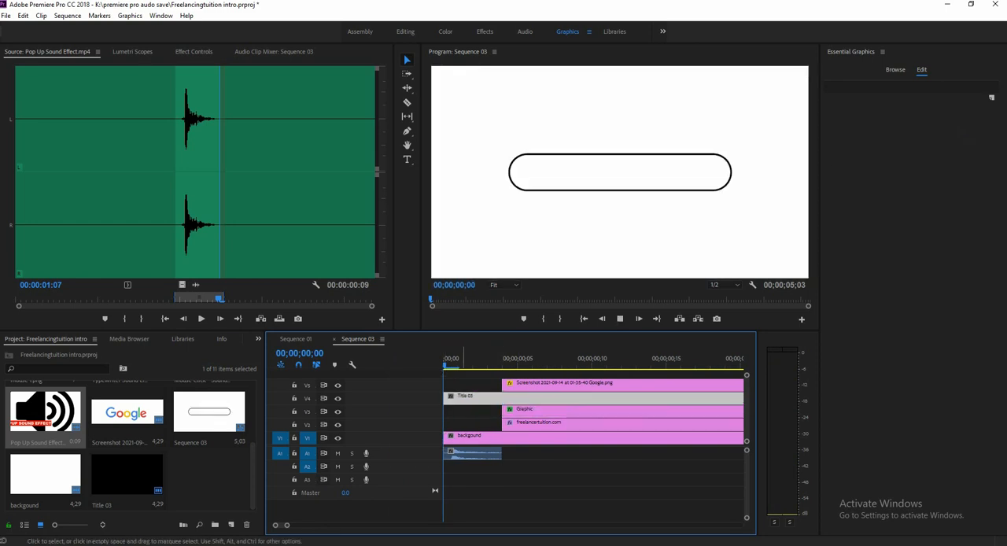
key("space")
left_click_drag(488, 358, 454, 358)
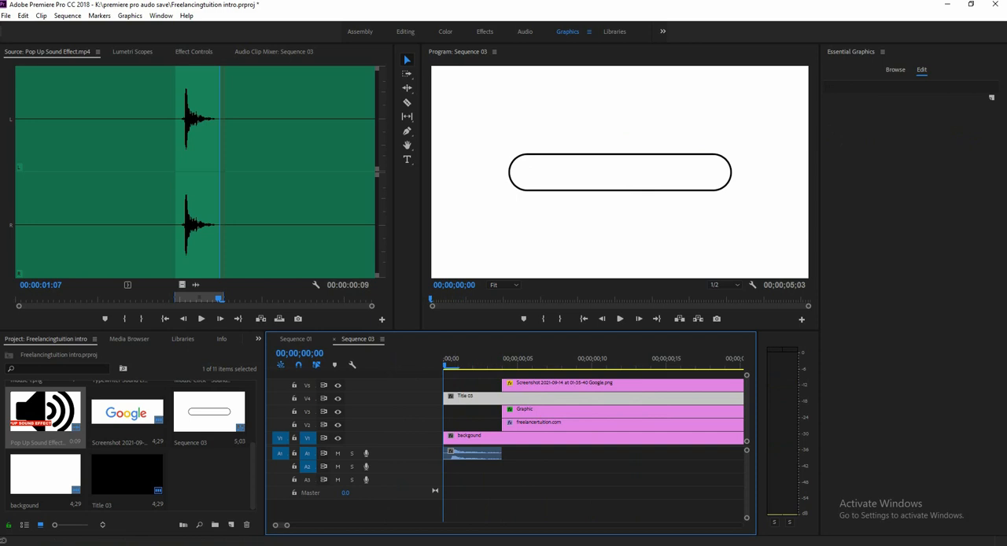
Keyframe the scale of Title 03 at 0 at the sequence start.
left_click(194, 52)
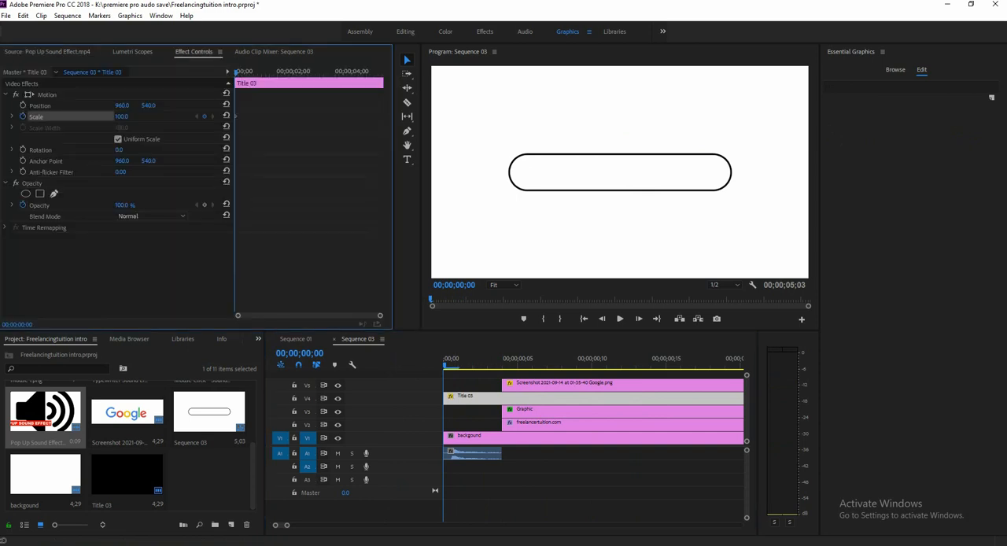
left_click(121, 116)
type("0")
key("Return")
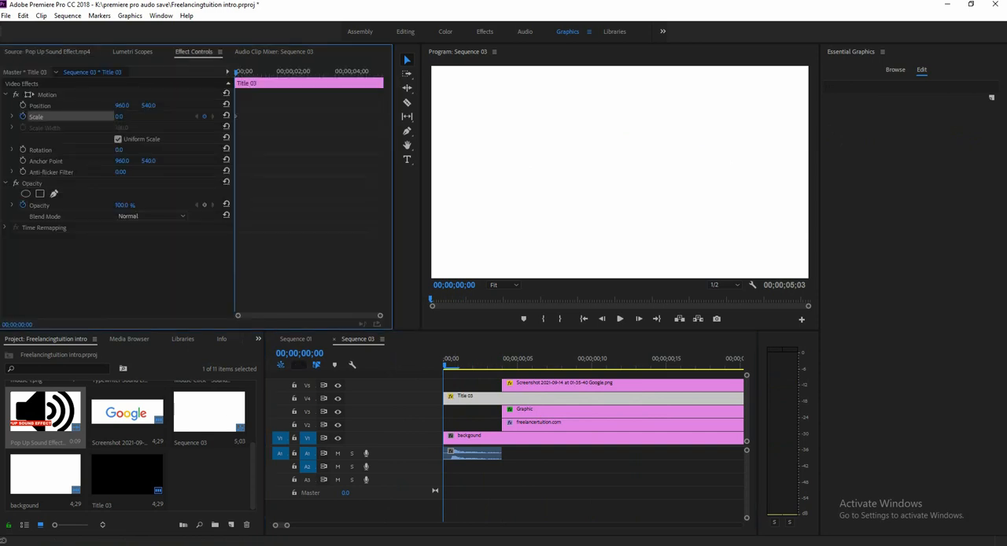
Add a scale keyframe of 100 to Title 03 at 00;00;00;04 and play back the pop-up animation.
left_click(502, 359)
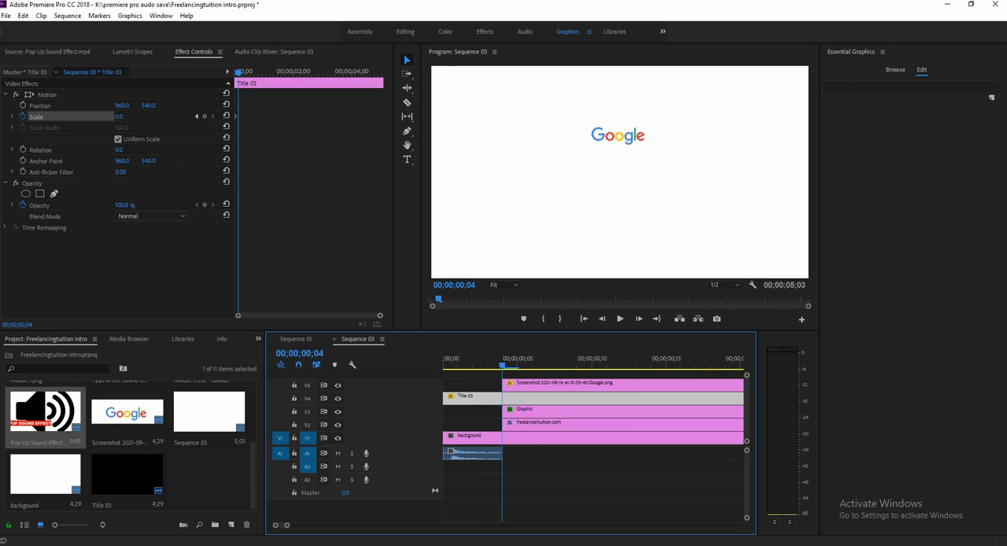
left_click(205, 116)
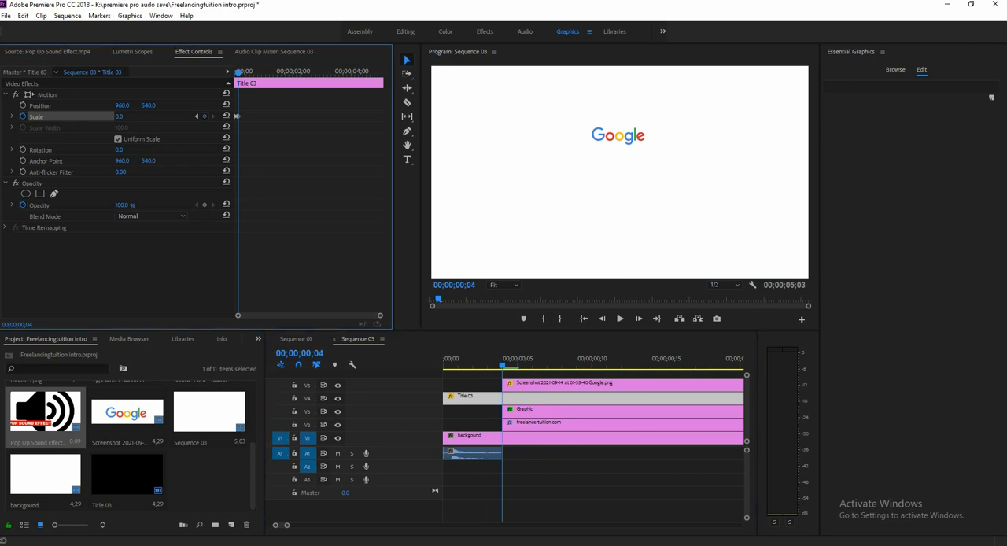
left_click(119, 117)
type("100")
key("Return")
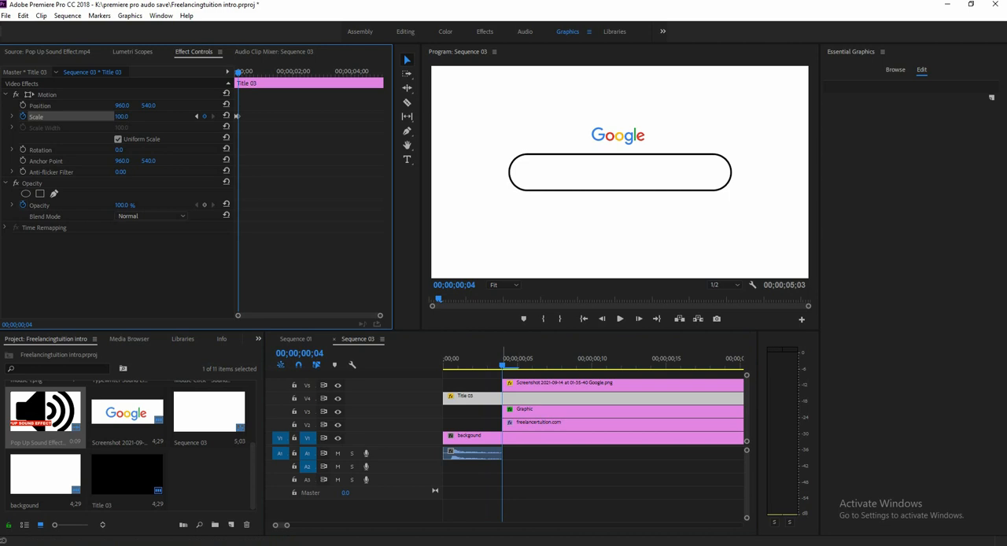
key("space")
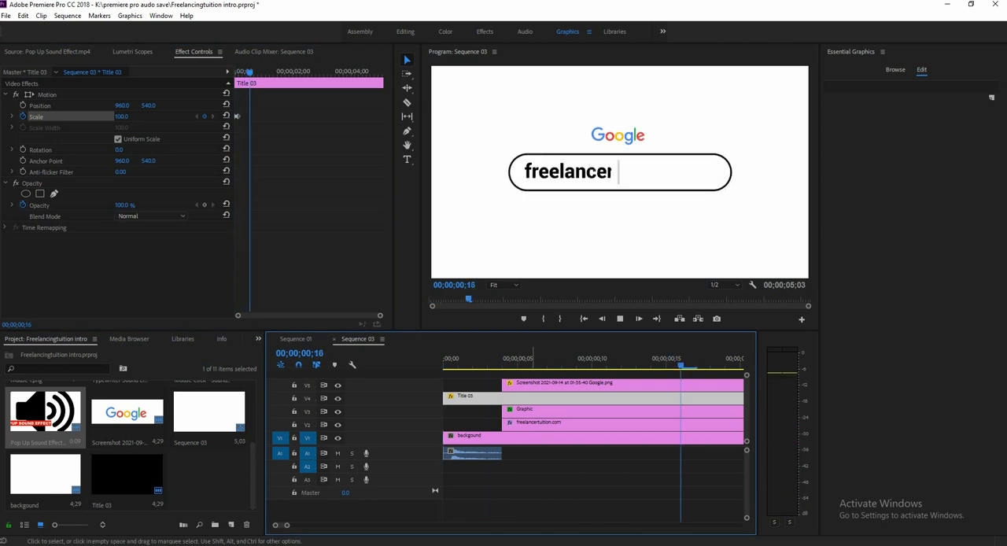
key("space")
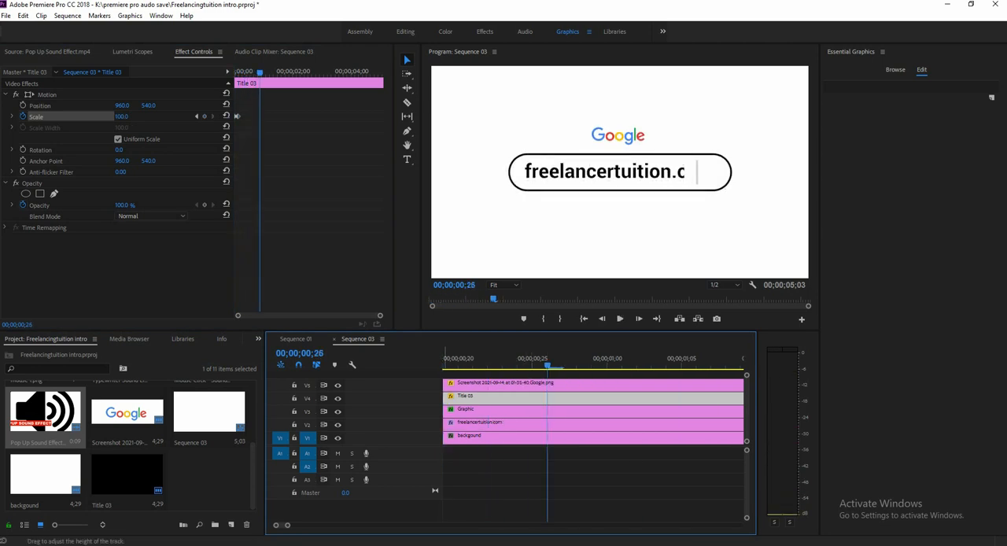
Add the Typewriter Sound Effect clip after the visual clips and delete its video part, keeping the audio on A1.
key("minus")
key("minus")
key("minus")
key("minus")
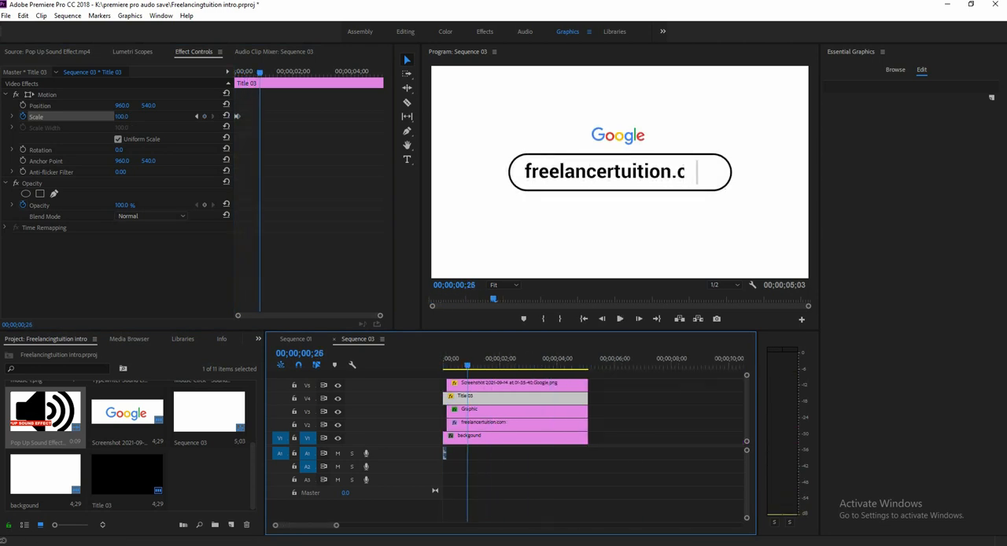
left_click(209, 481)
scroll(129, 444, "up", 3)
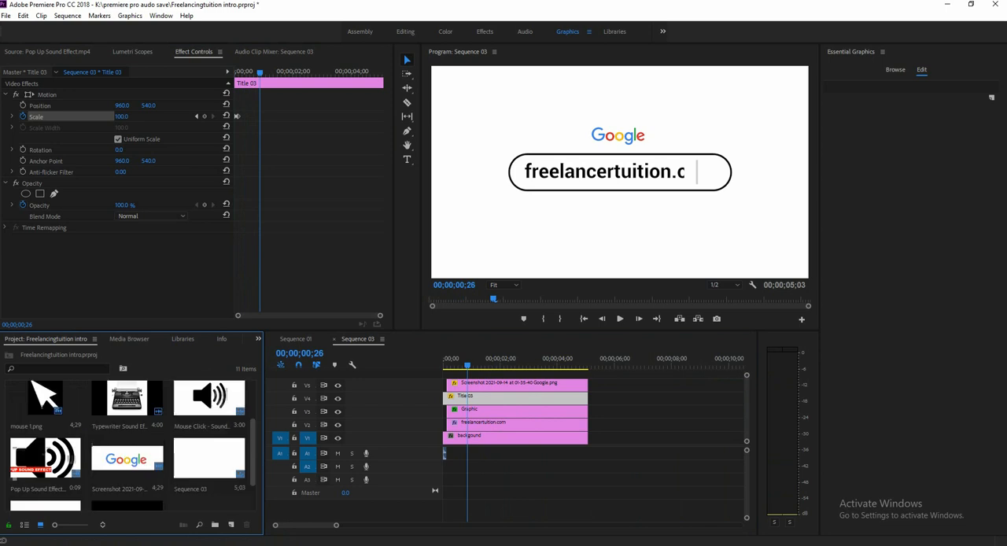
left_click_drag(126, 450, 602, 441)
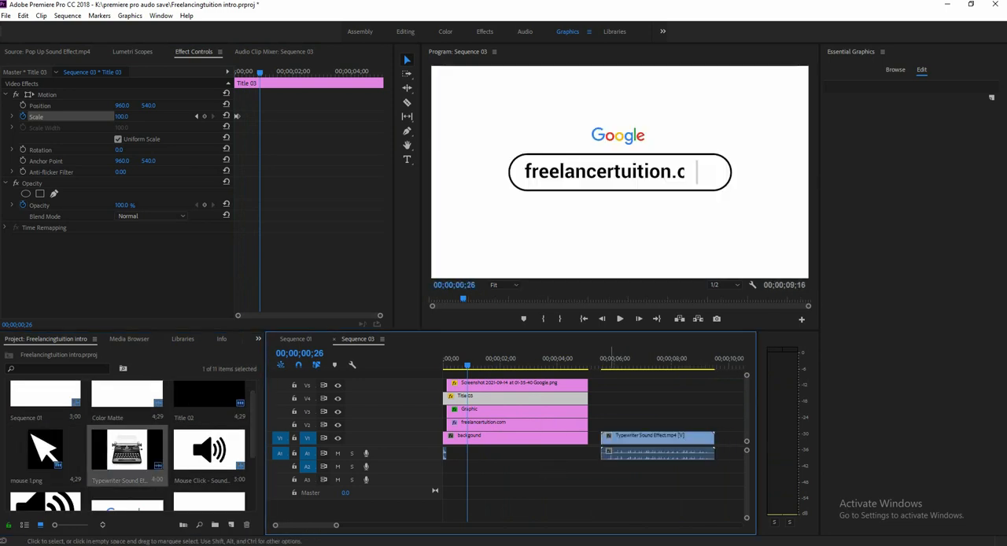
left_click(634, 438, "alt")
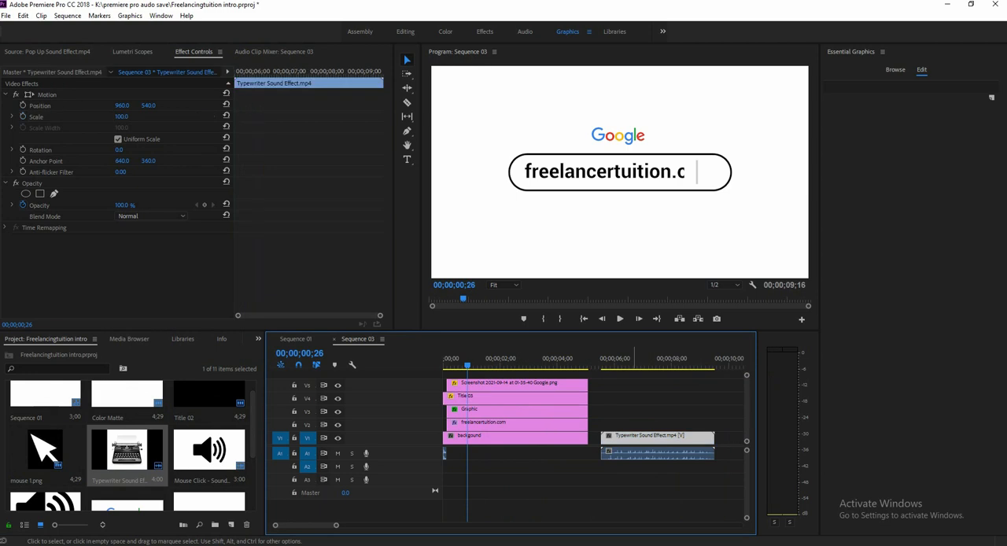
key("Delete")
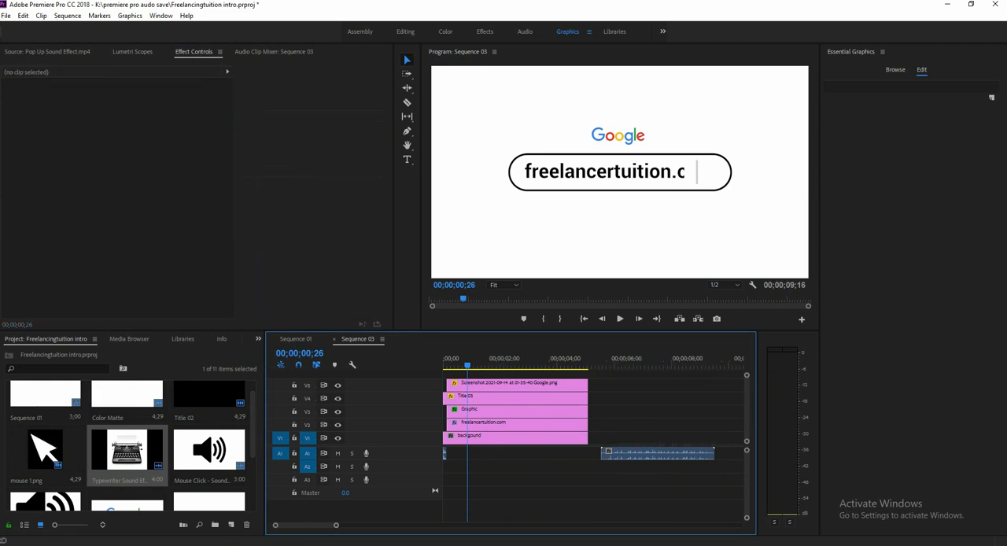
Cut off the beginning of the typewriter audio and move the rest directly after the pop-up sound on A1.
key("=")
key("minus")
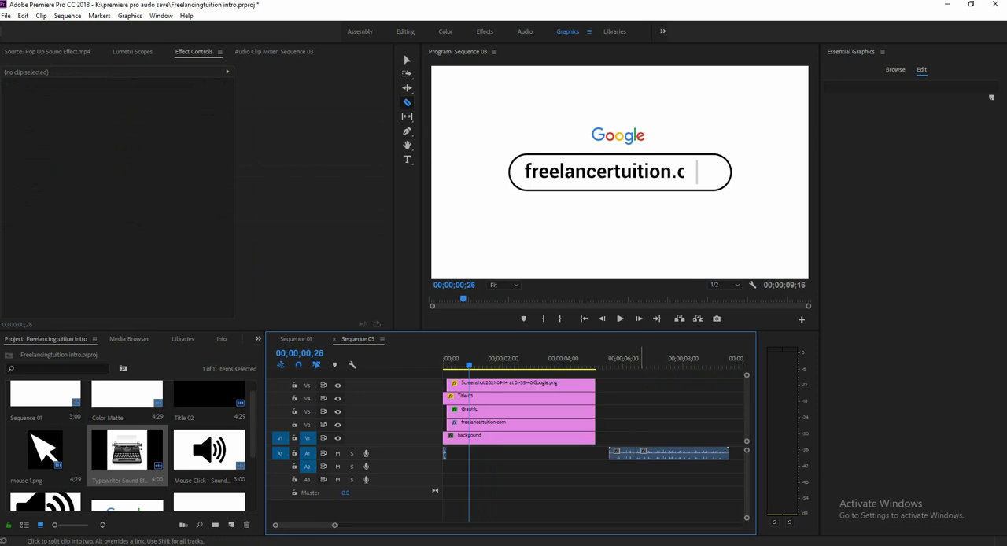
left_click(628, 454)
key("Delete")
left_click_drag(666, 454, 475, 454)
Play the sequence from its start with the typewriter sound and locate the point where freelancertuition.com finishes typing.
key("Home")
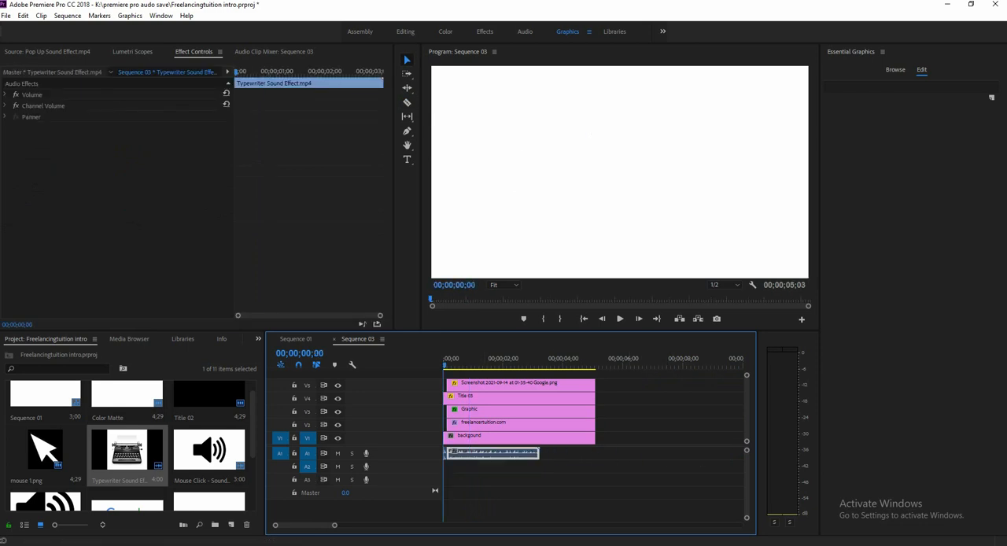
key("space")
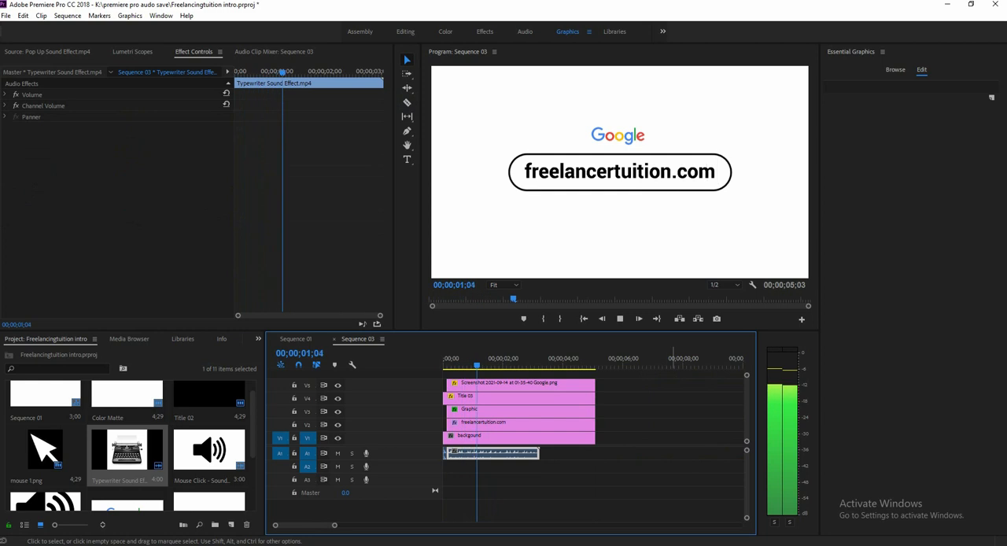
key("space")
left_click_drag(482, 365, 474, 365)
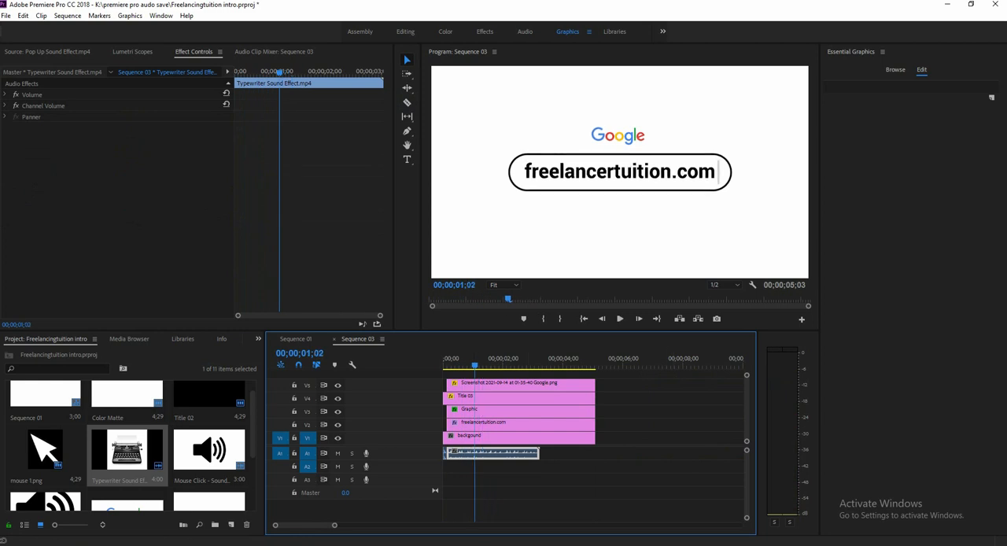
left_click(321, 353)
left_click_drag(326, 353, 320, 353)
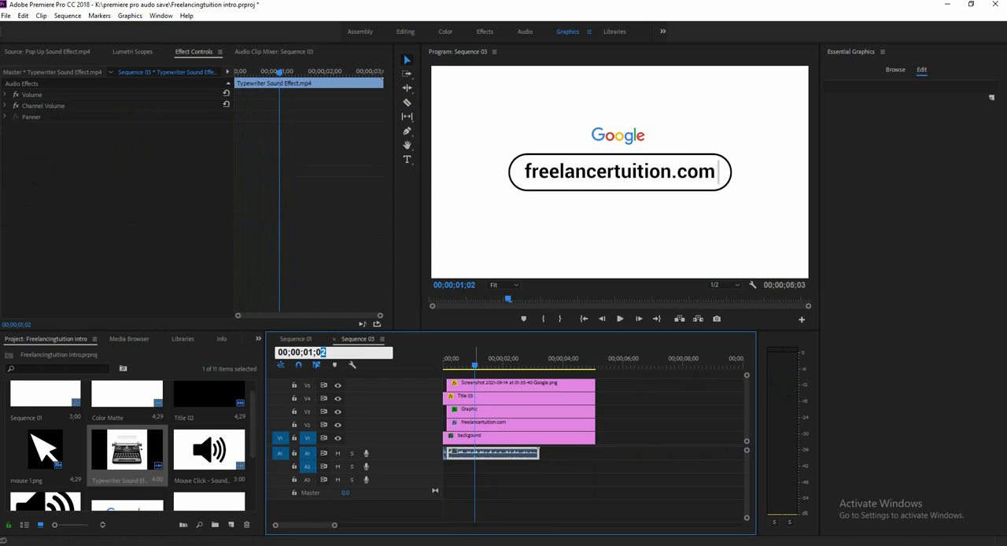
left_click_drag(463, 360, 472, 362)
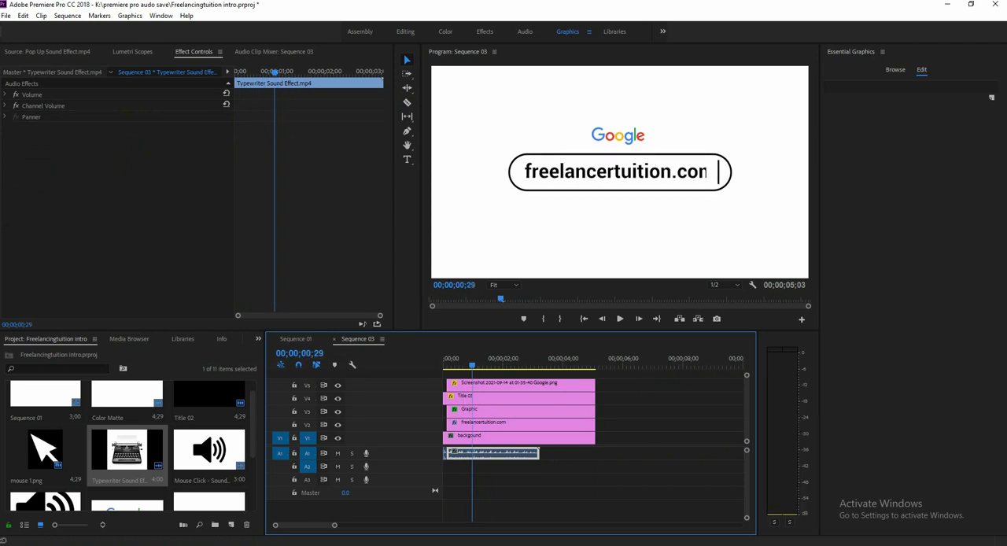
Split the typewriter audio on A1 at 00;00;00;28 and delete the part after the cut.
key("=")
key("=")
key("=")
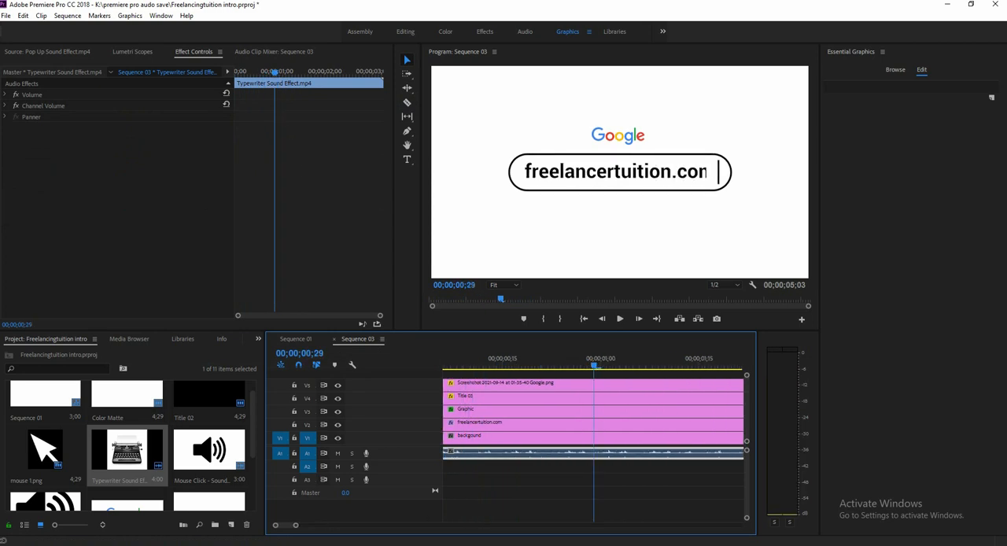
key("Left")
key("Left")
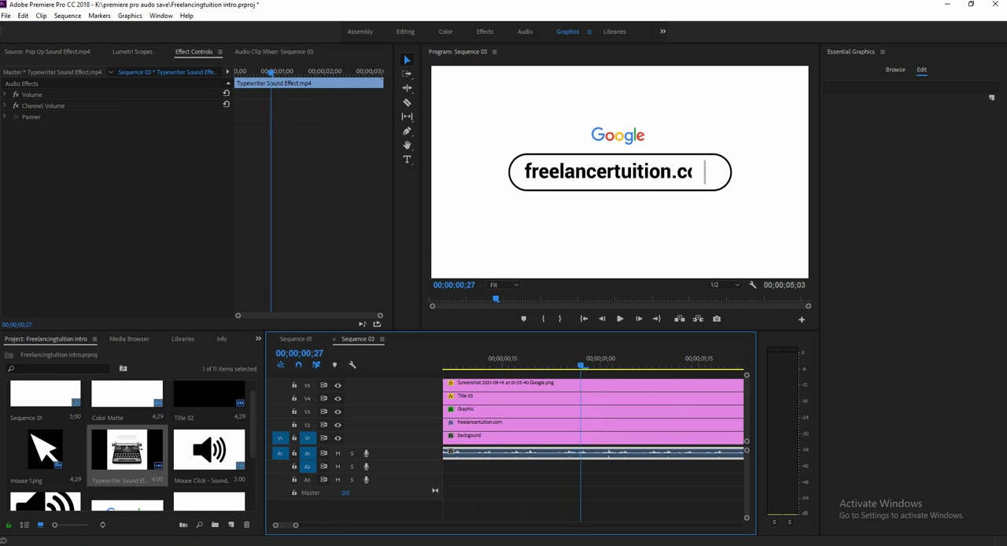
key("Right")
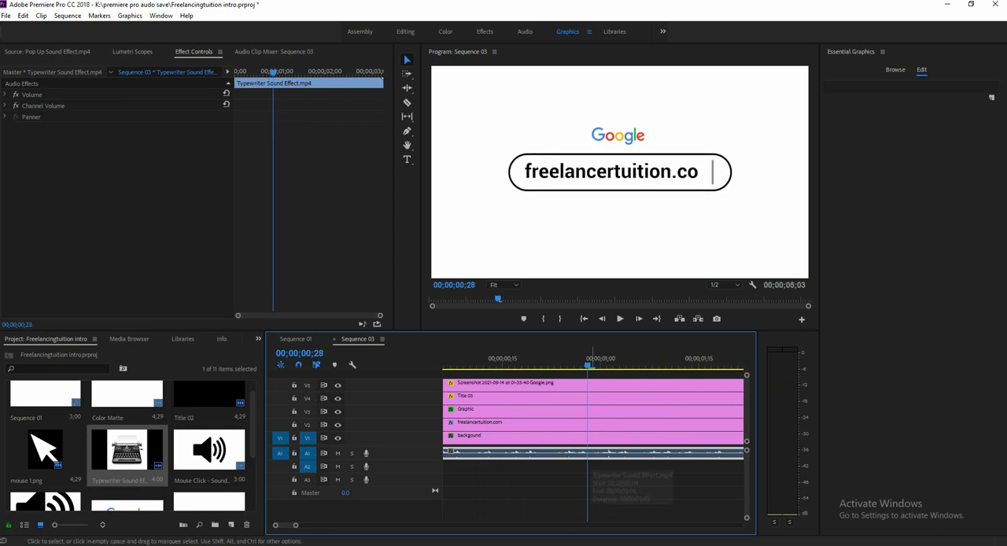
key("c")
left_click(588, 451)
key("v")
left_click(598, 452)
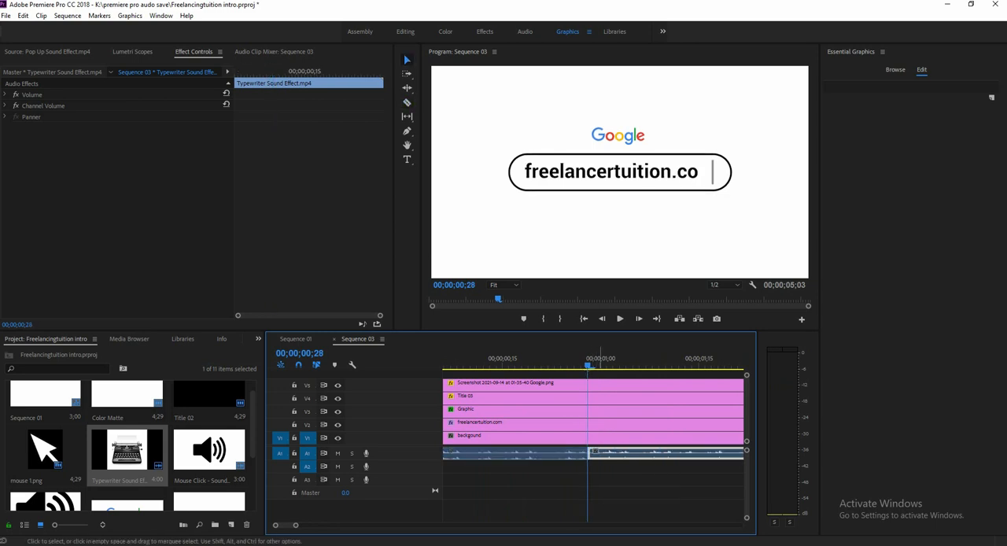
key("Delete")
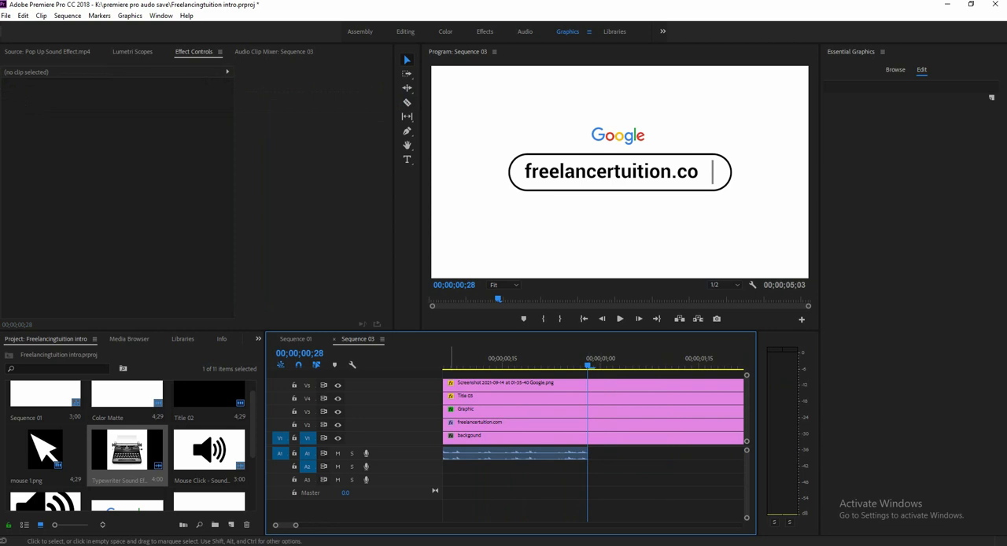
Play back the sequence from the start to check the shortened typewriter sound against the typing animation.
left_click_drag(296, 525, 329, 525)
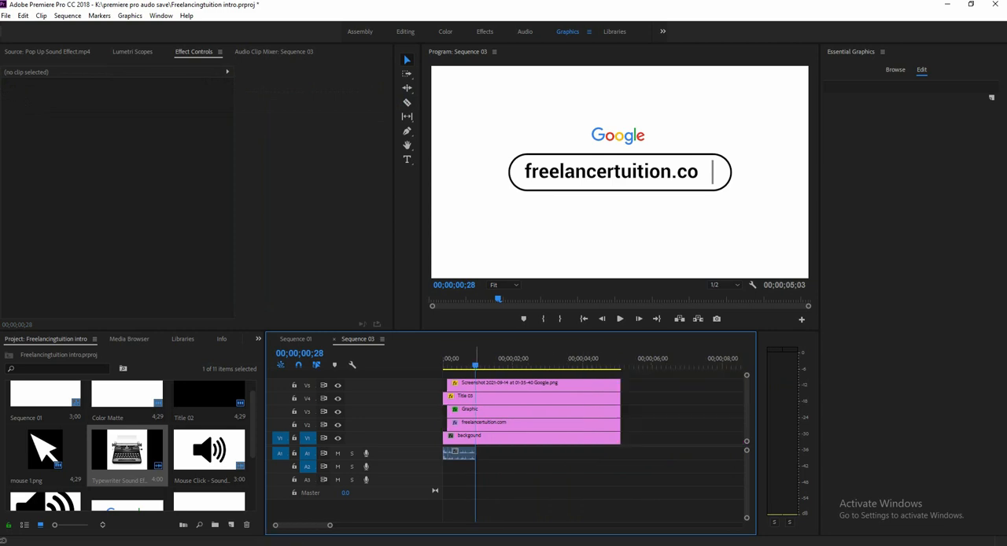
key("Home")
key("space")
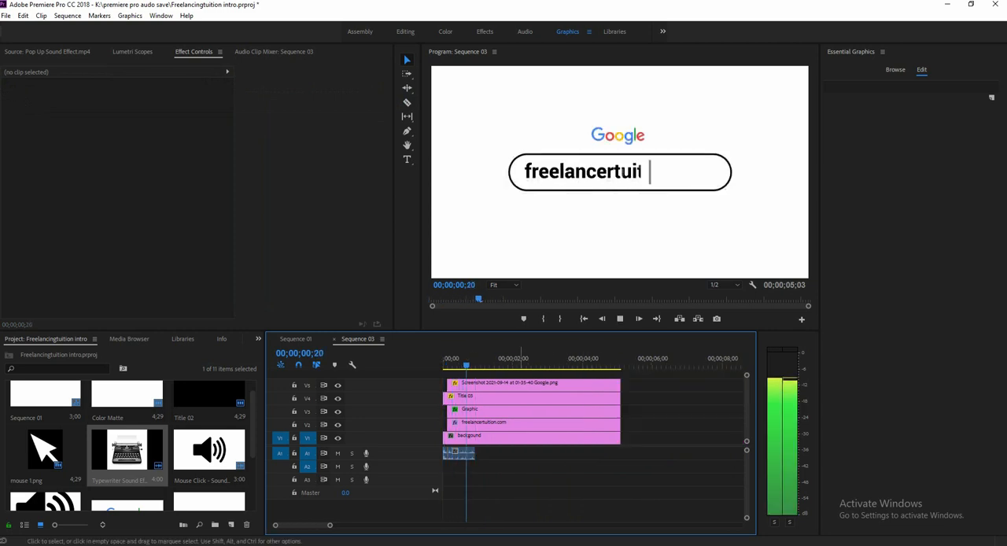
key("space")
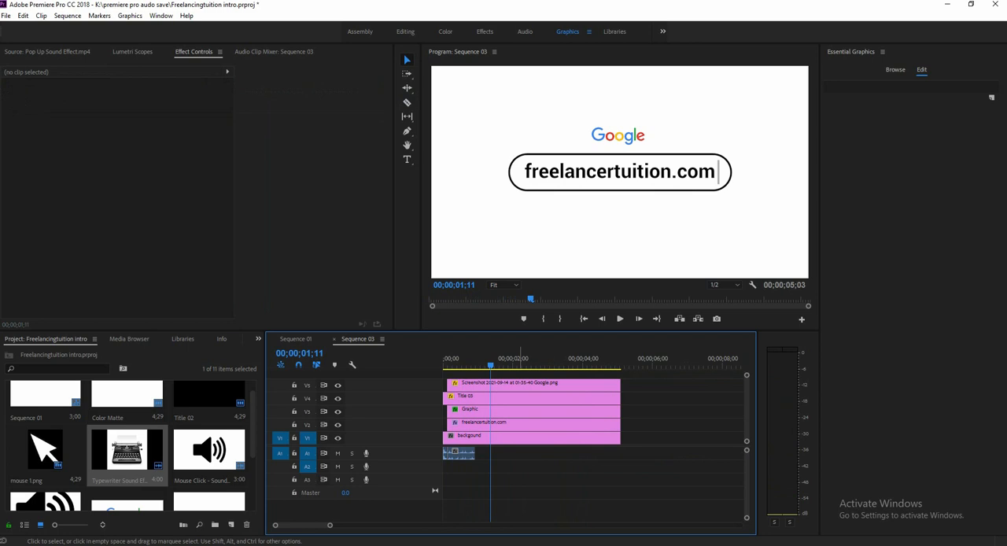